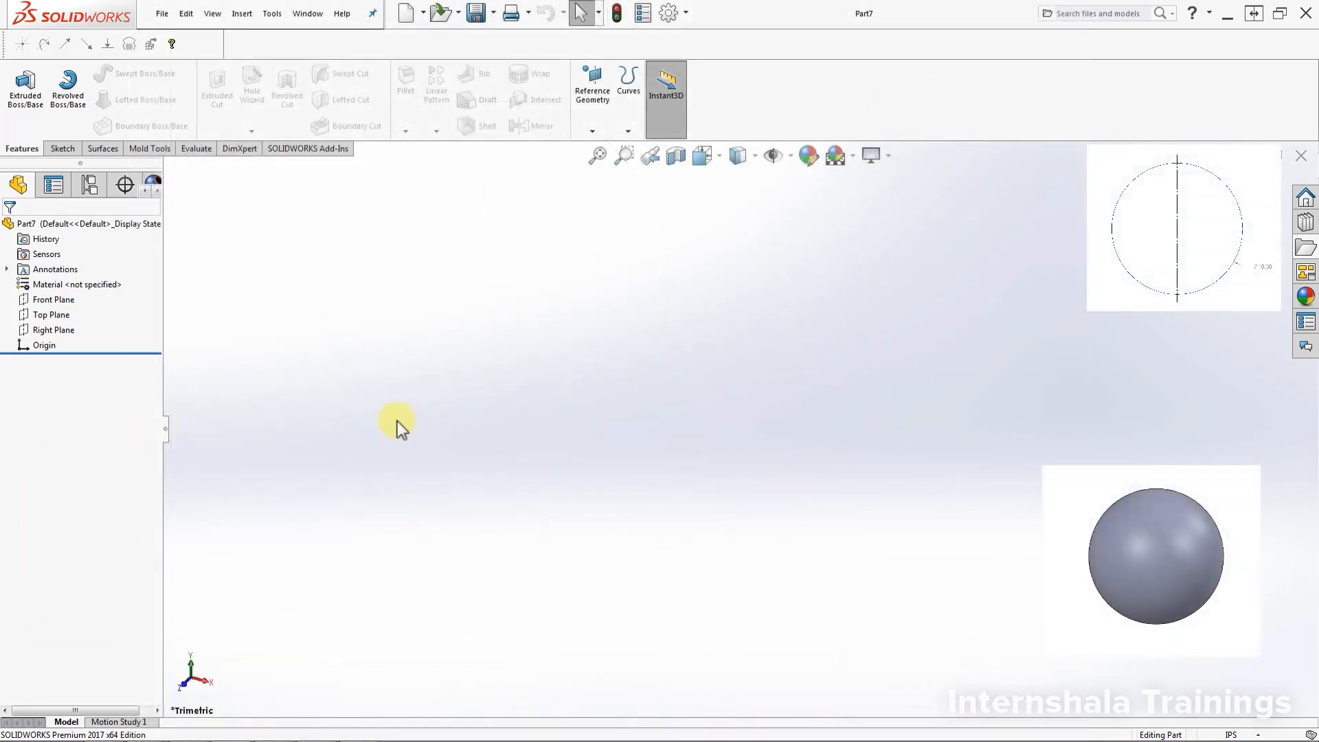
On the Front Plane, draw a 180° centrepoint arc centred on the origin, top to bottom
left_click(68, 300)
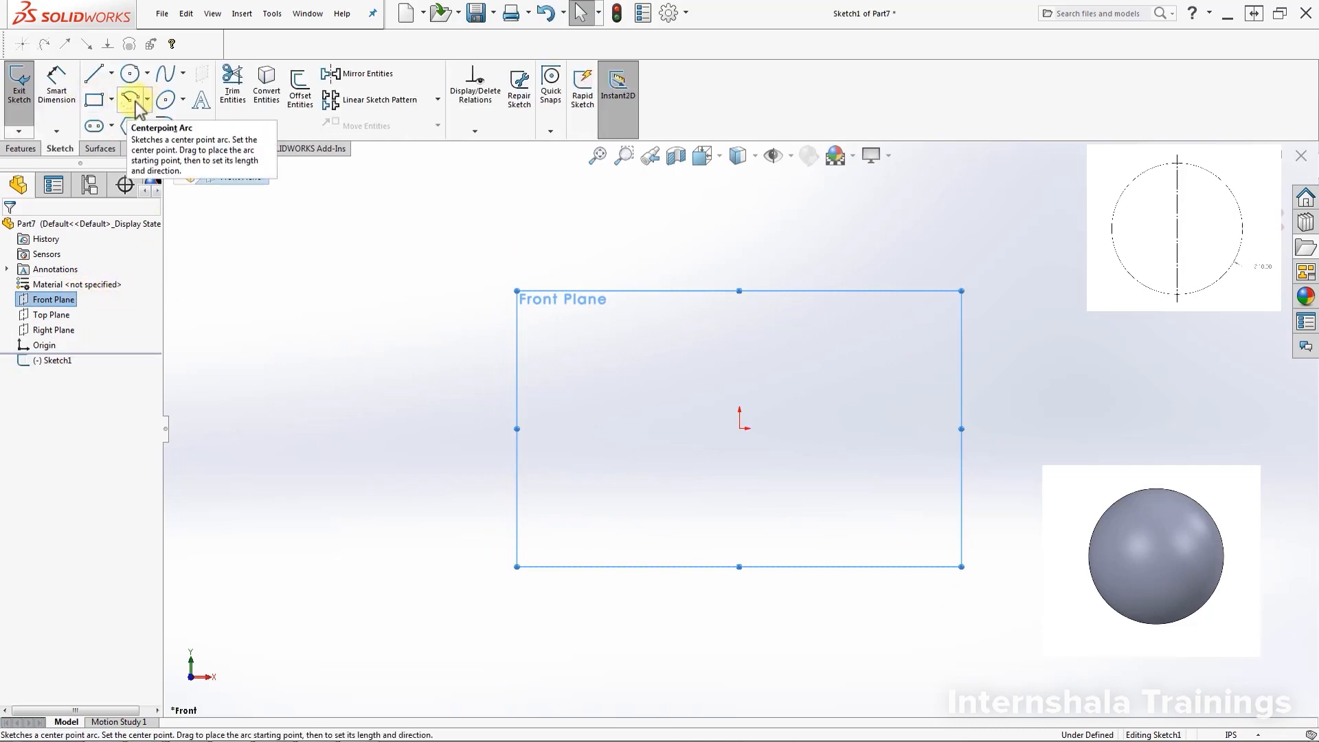
left_click(131, 101)
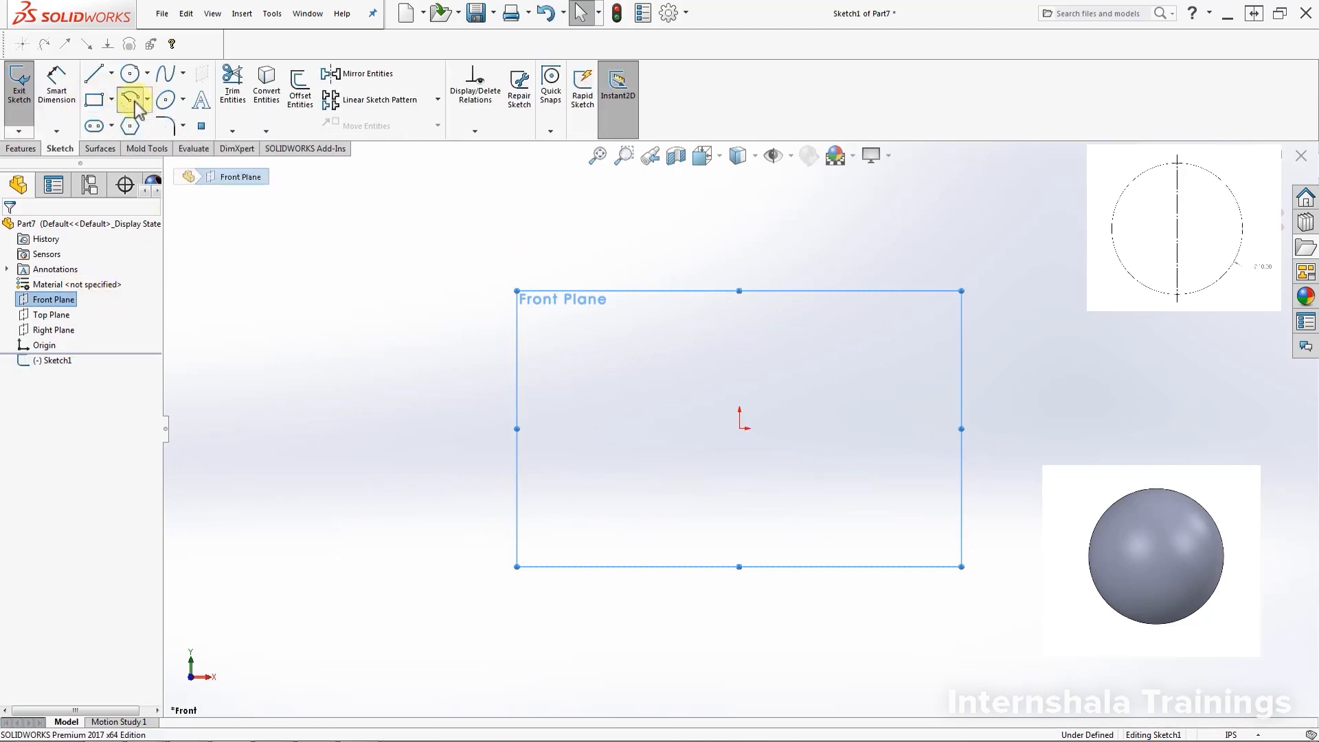
left_click(740, 429)
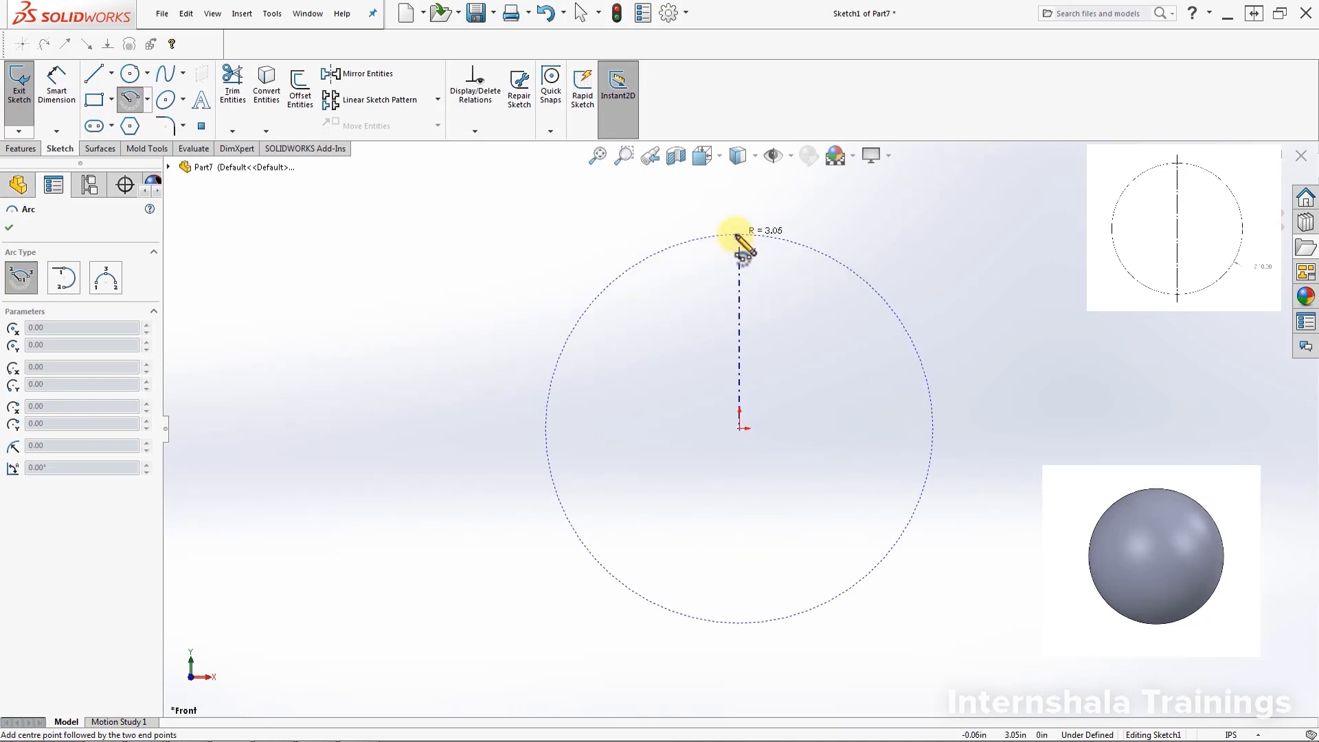
left_click(738, 237)
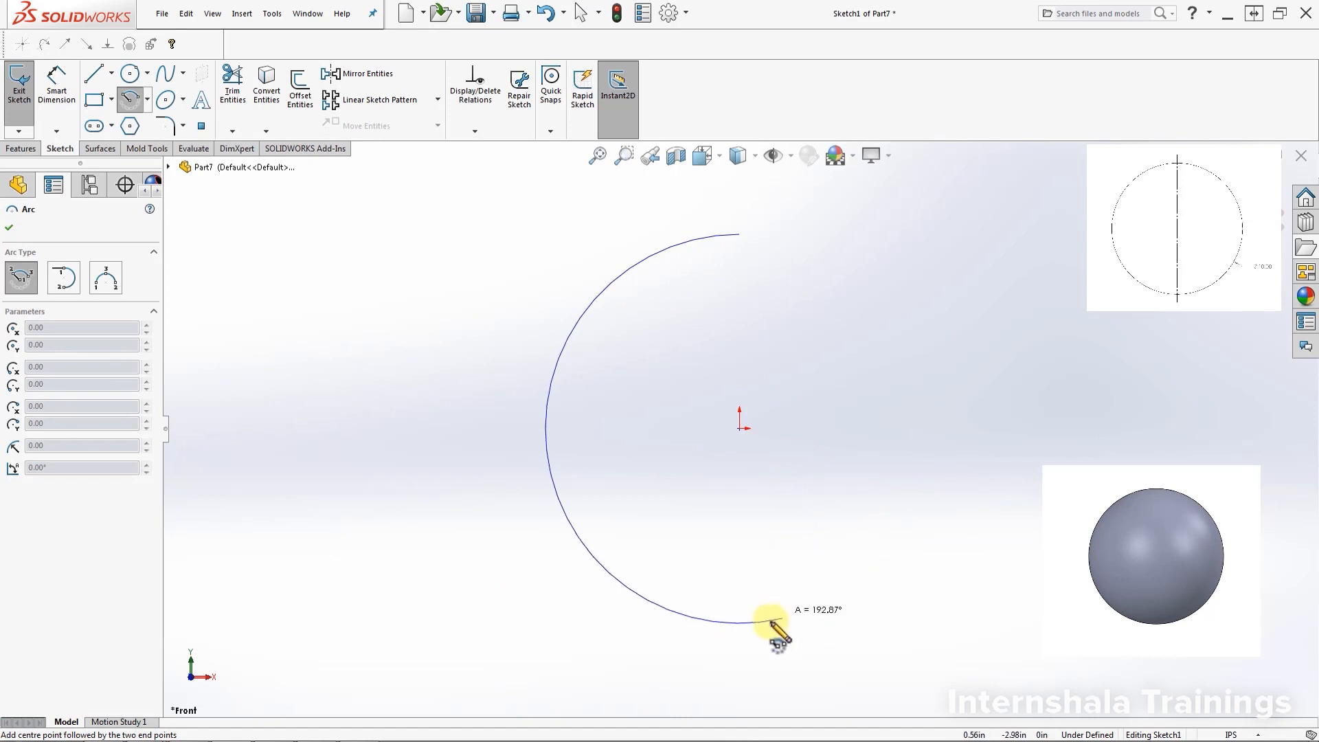
left_click(739, 622)
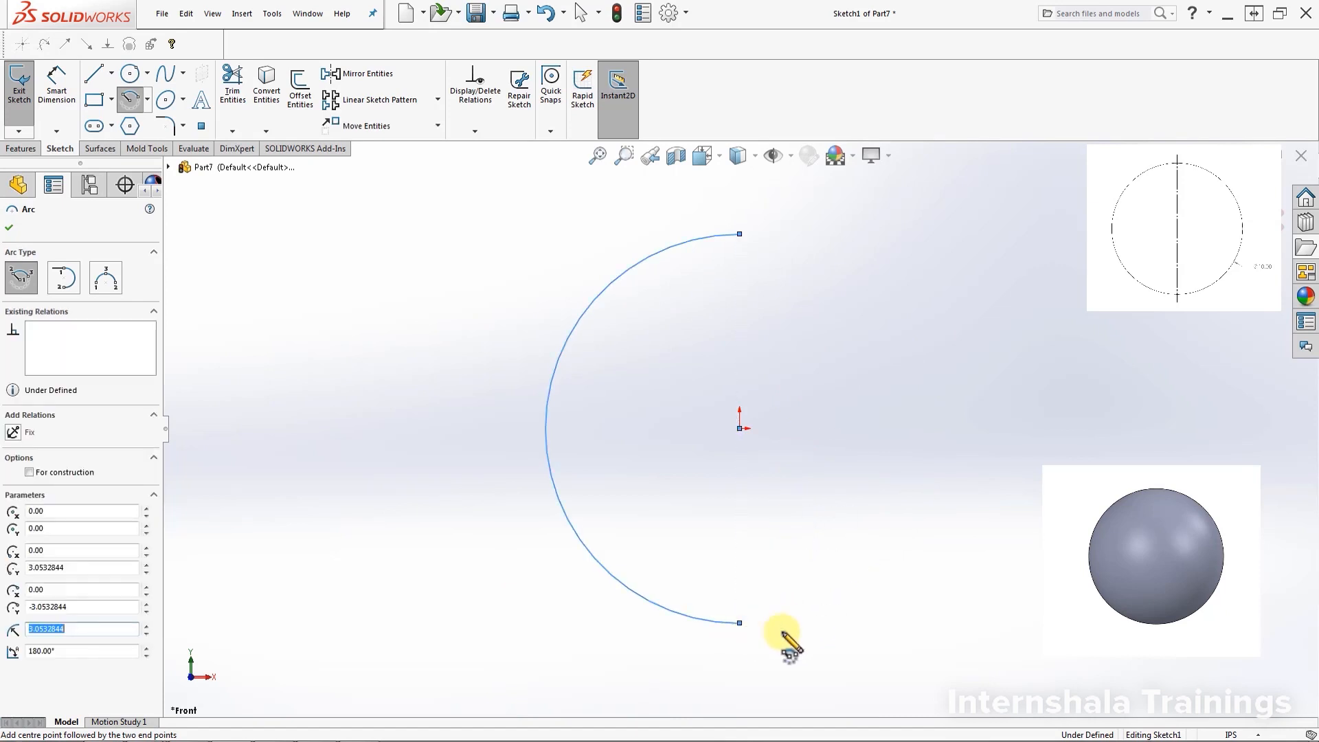
Close the arc with a vertical line joining its top and bottom endpoints
left_click(94, 73)
left_click(740, 234)
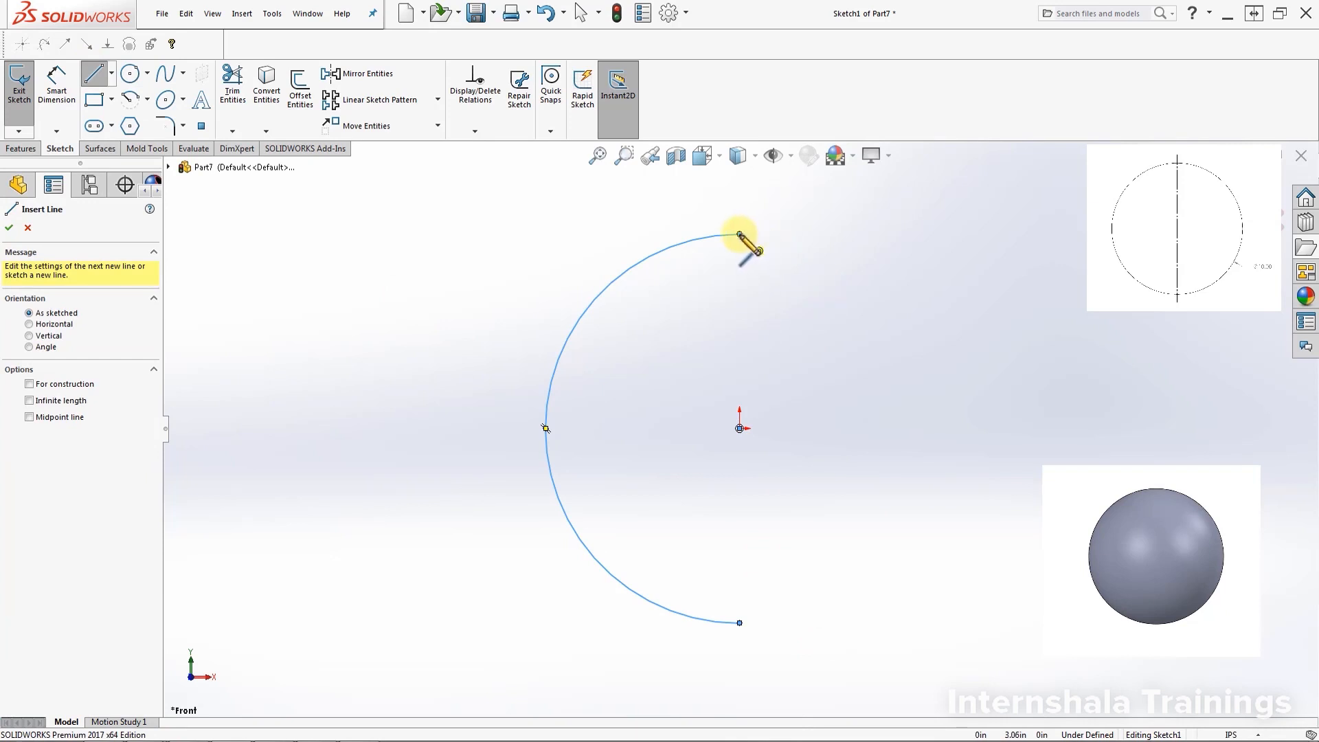
left_click(739, 622)
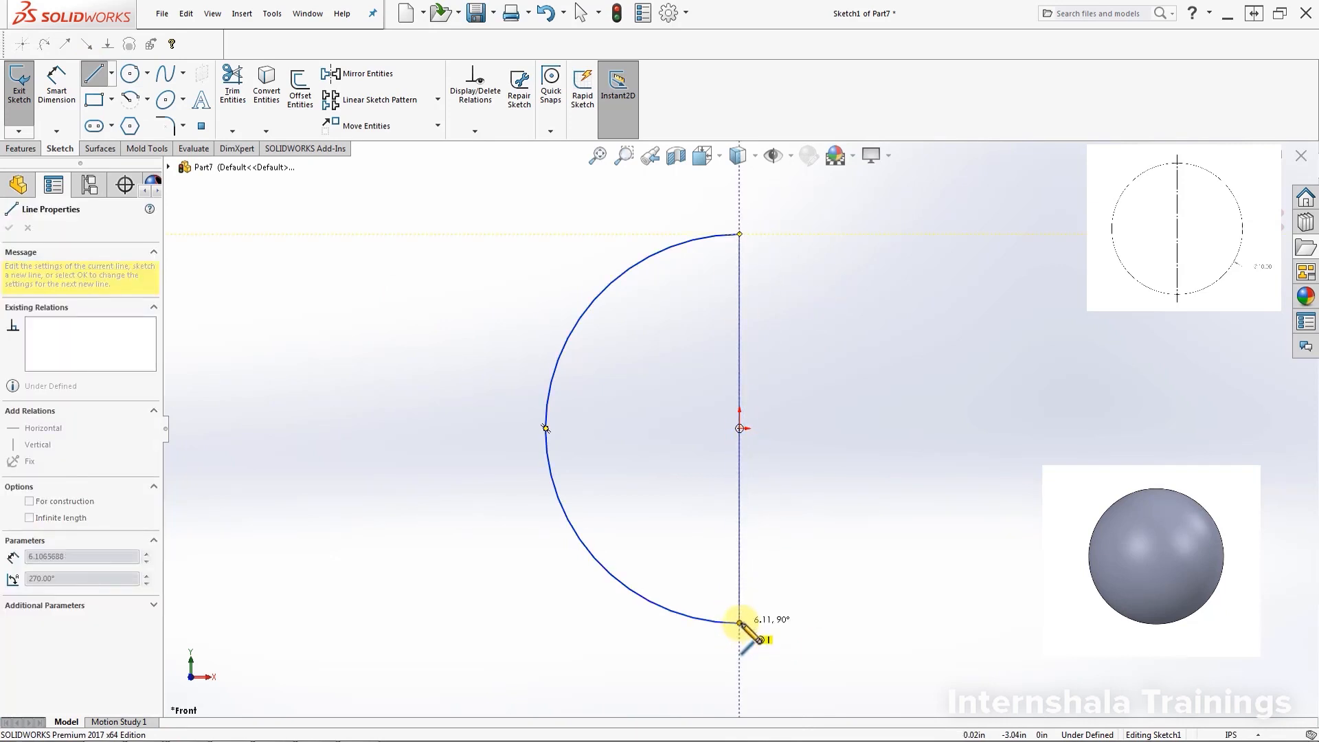
left_click(739, 622)
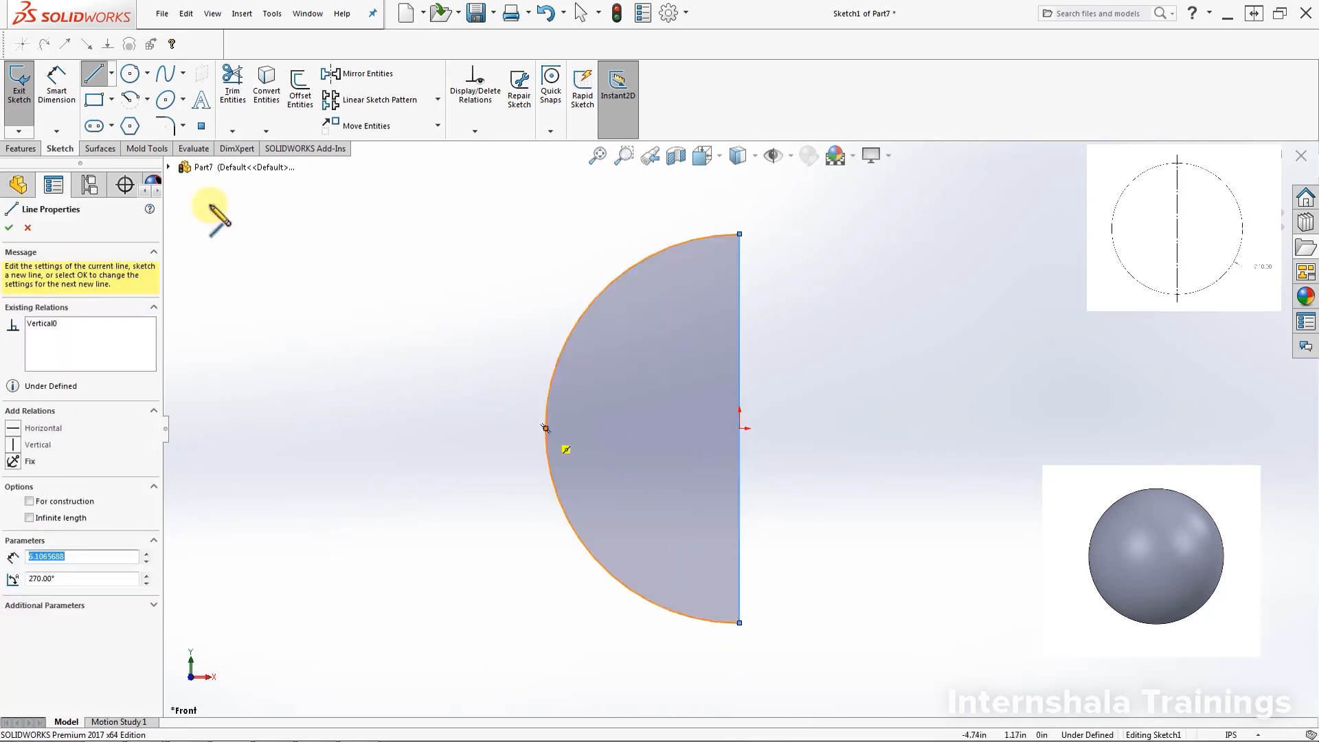
key("Escape")
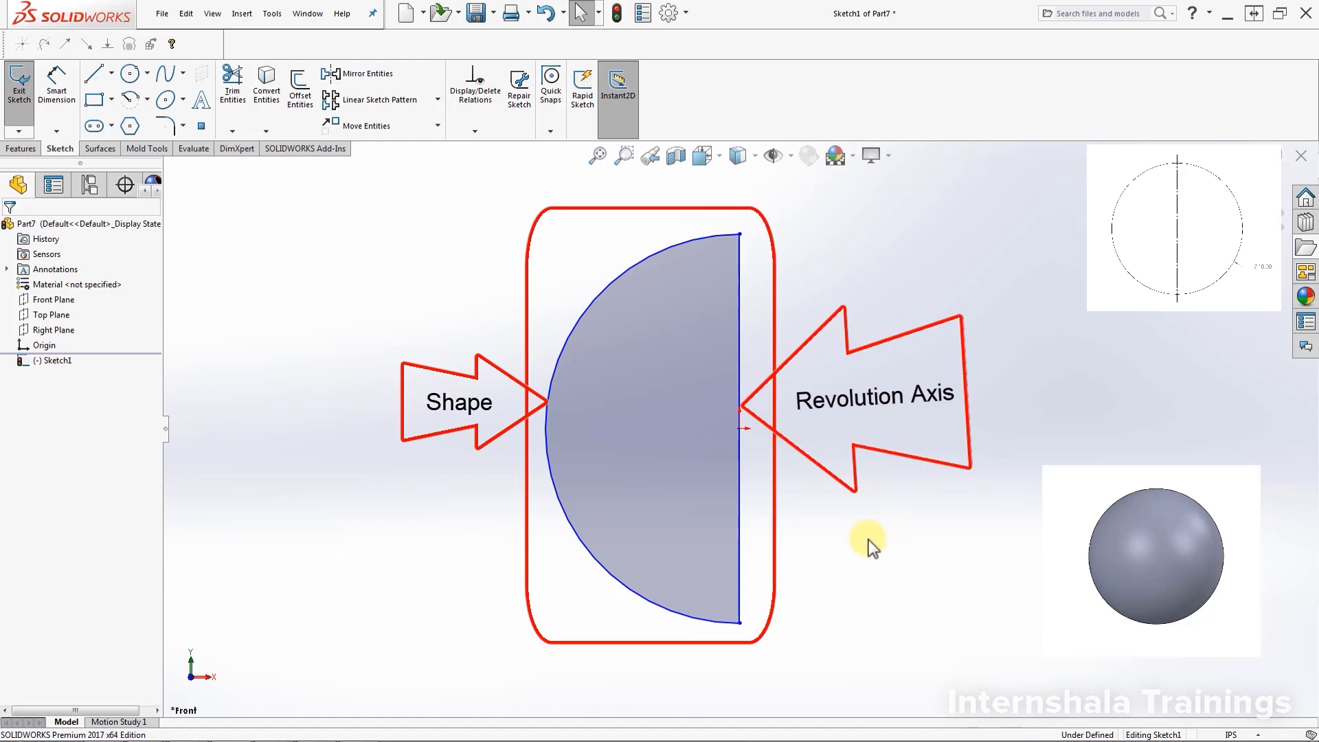
Give the arc a 5.00 radius dimension
left_click(61, 84)
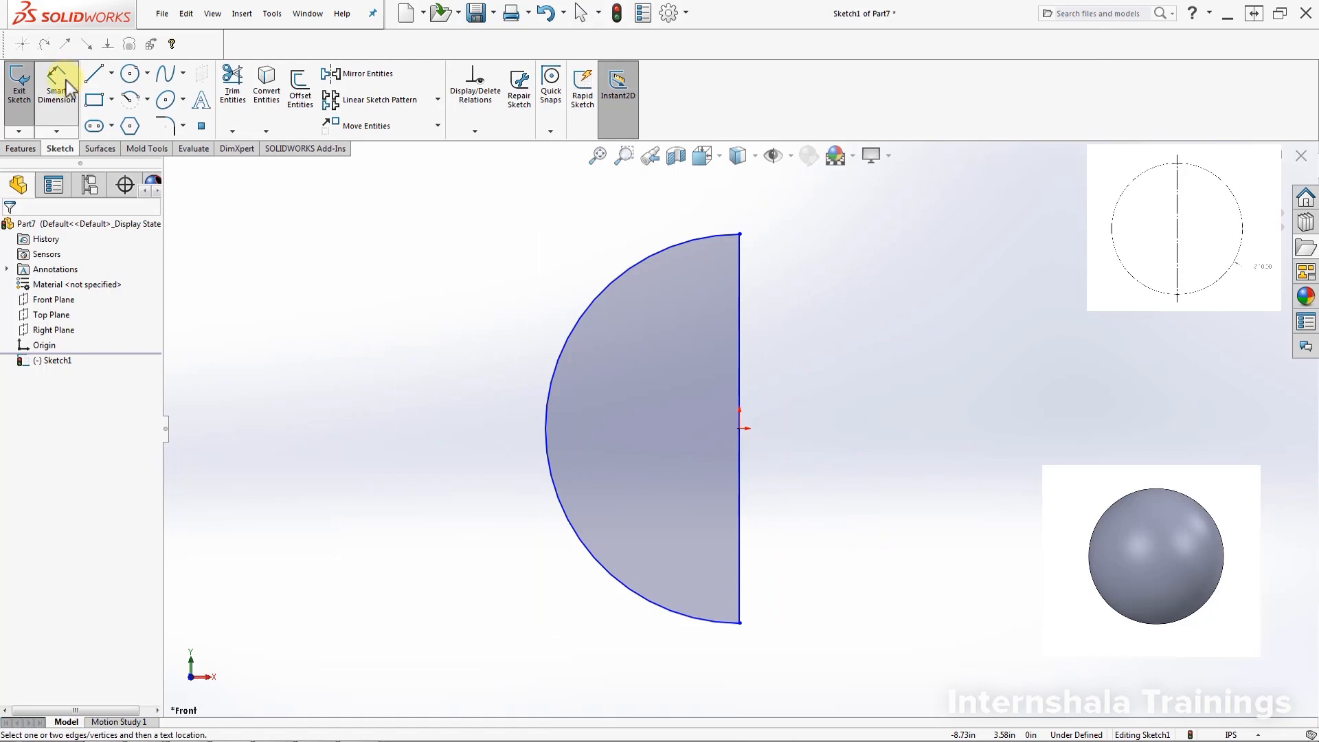
left_click(545, 426)
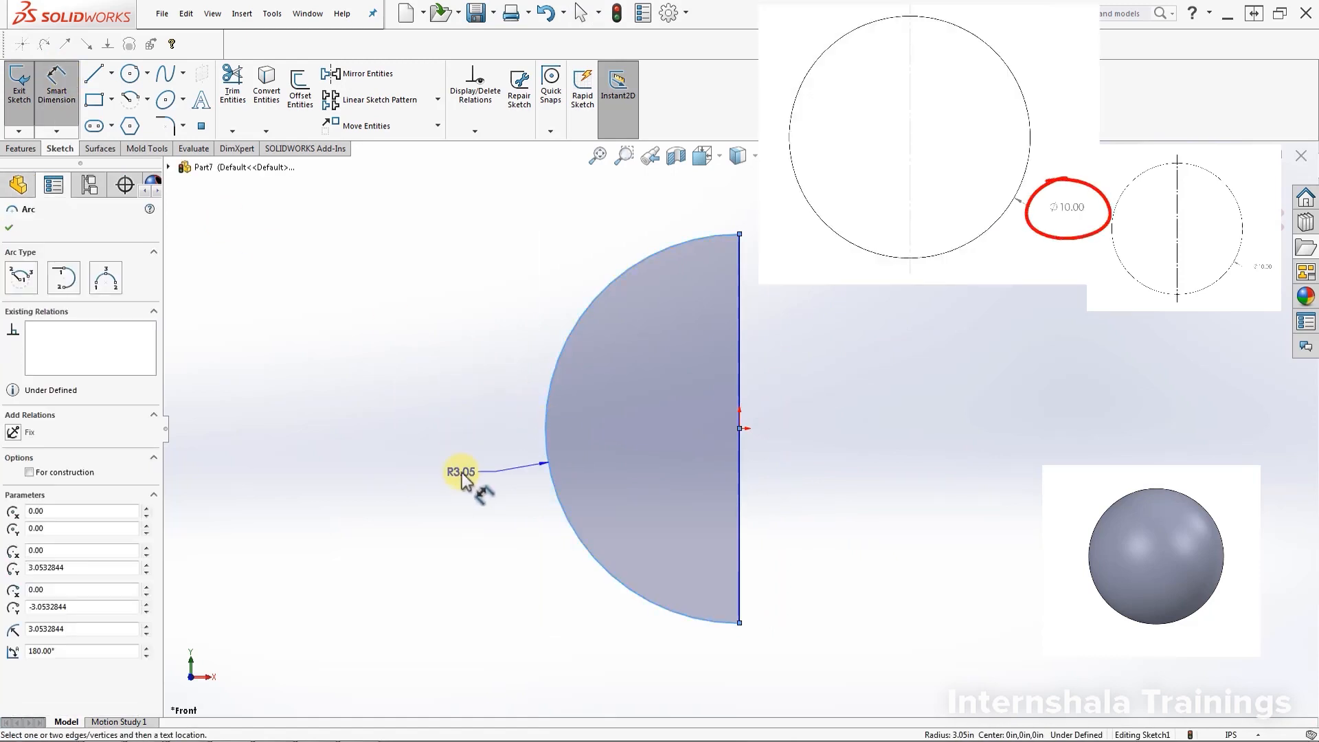
left_click(461, 473)
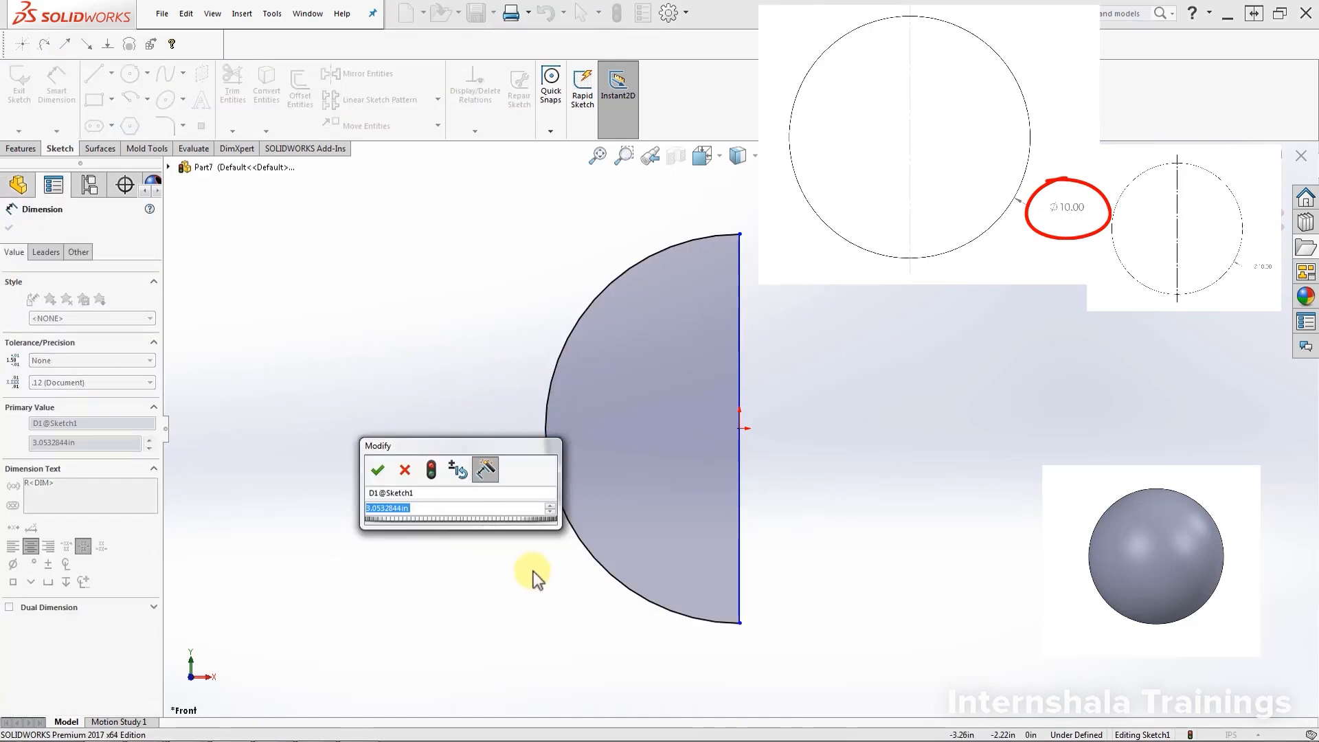
left_click_drag(395, 451, 397, 505)
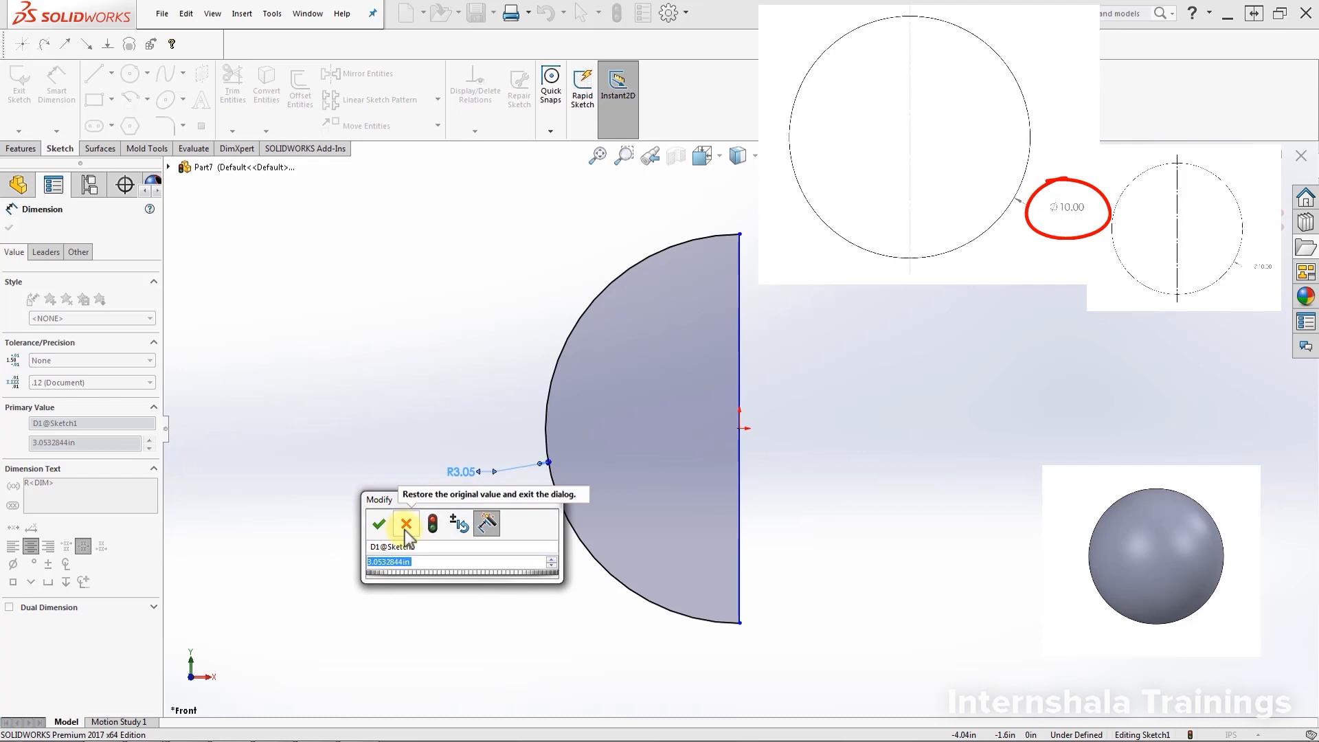
type("5")
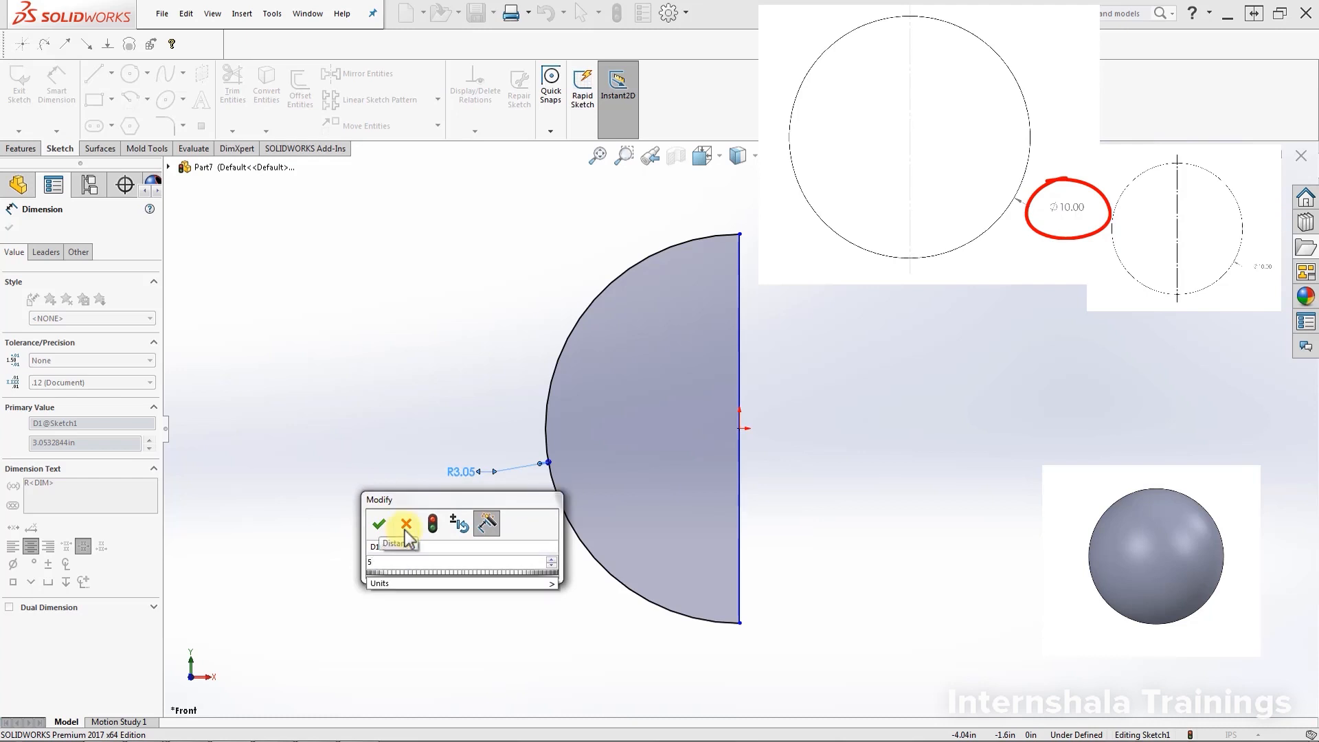
key("Return")
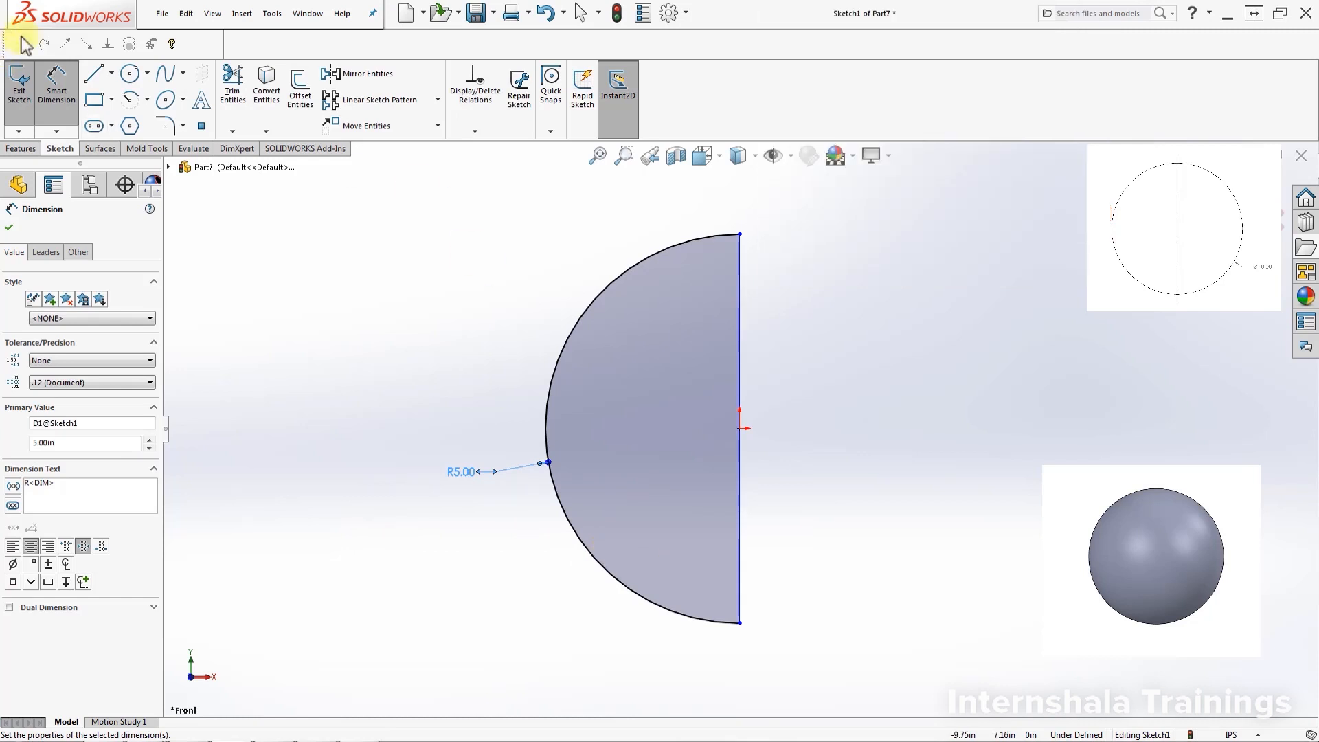
left_click(55, 85)
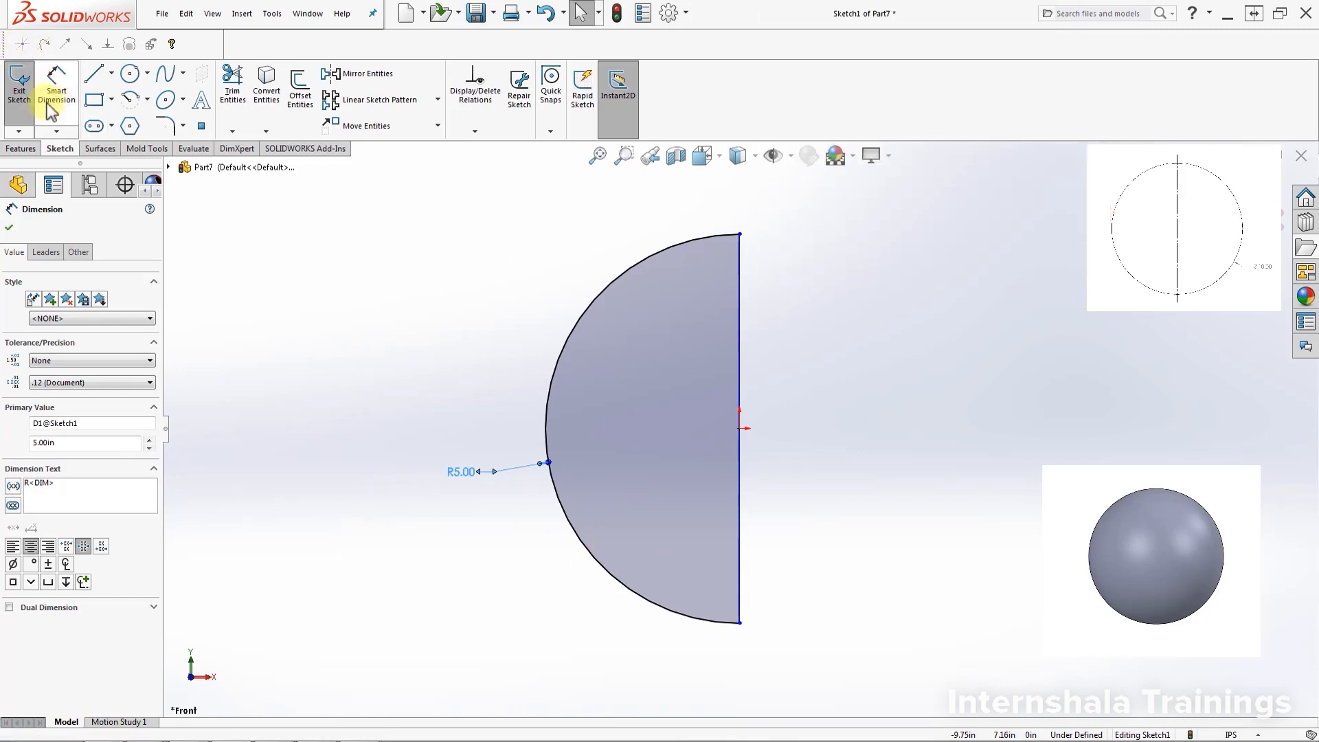
Add a Midpoint relation centring the vertical straight edge on the origin
left_click(357, 338)
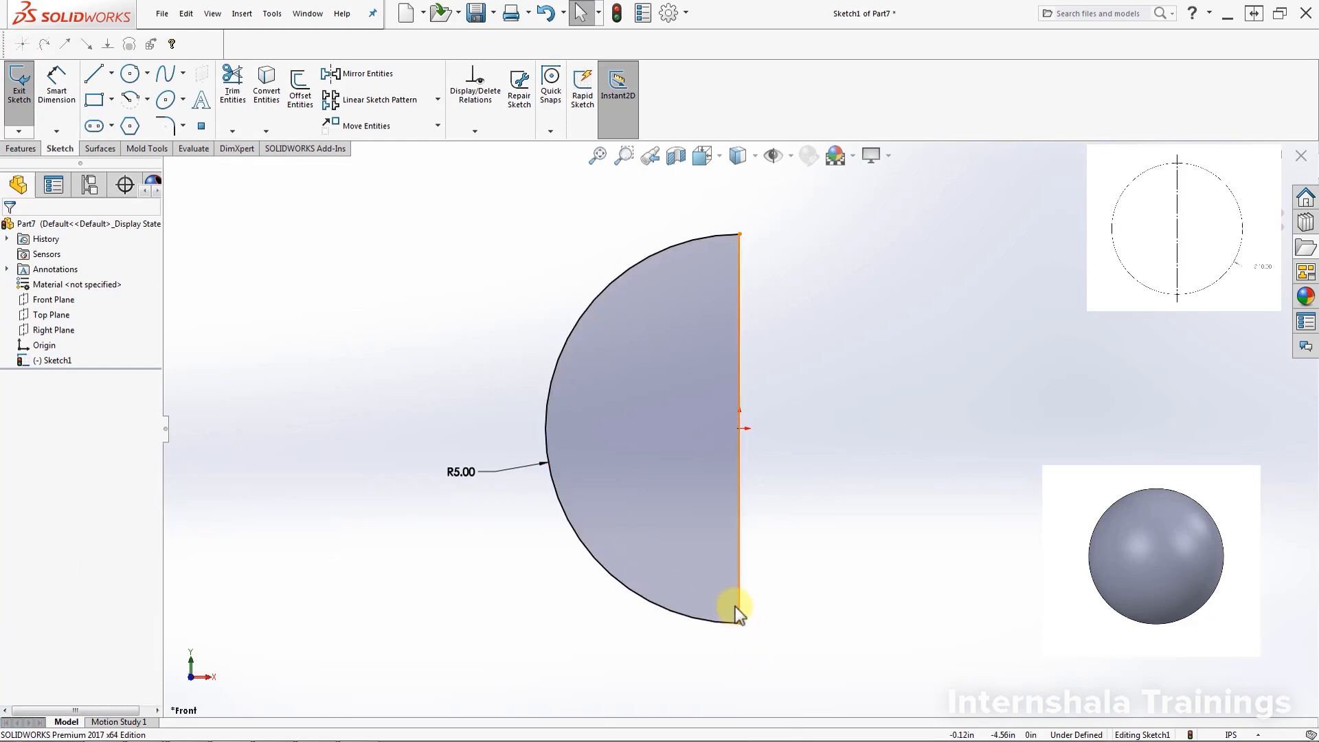
mouse_move(736, 606)
left_mouse_down()
mouse_move(687, 605)
mouse_move(786, 606)
mouse_move(724, 600)
mouse_move(725, 613)
left_mouse_up()
left_click(752, 542)
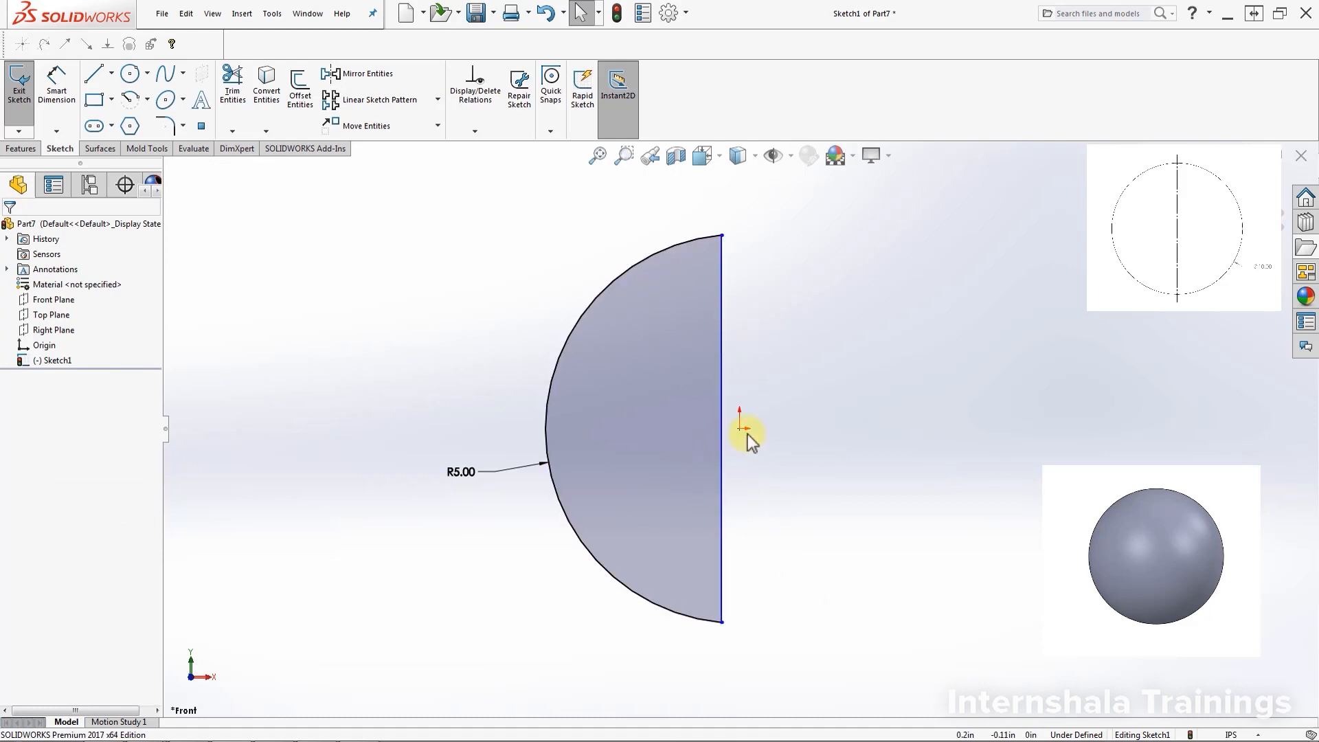
left_click(723, 479)
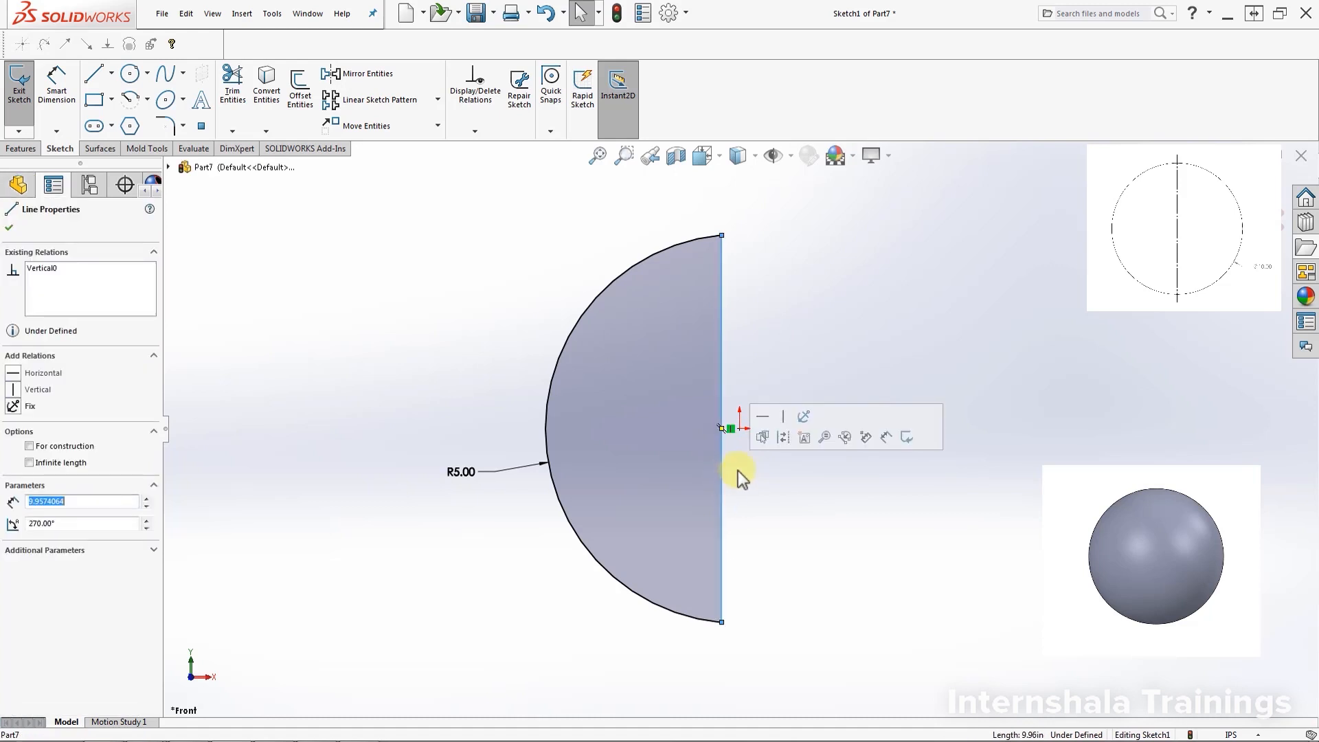
left_click(739, 430, "ctrl")
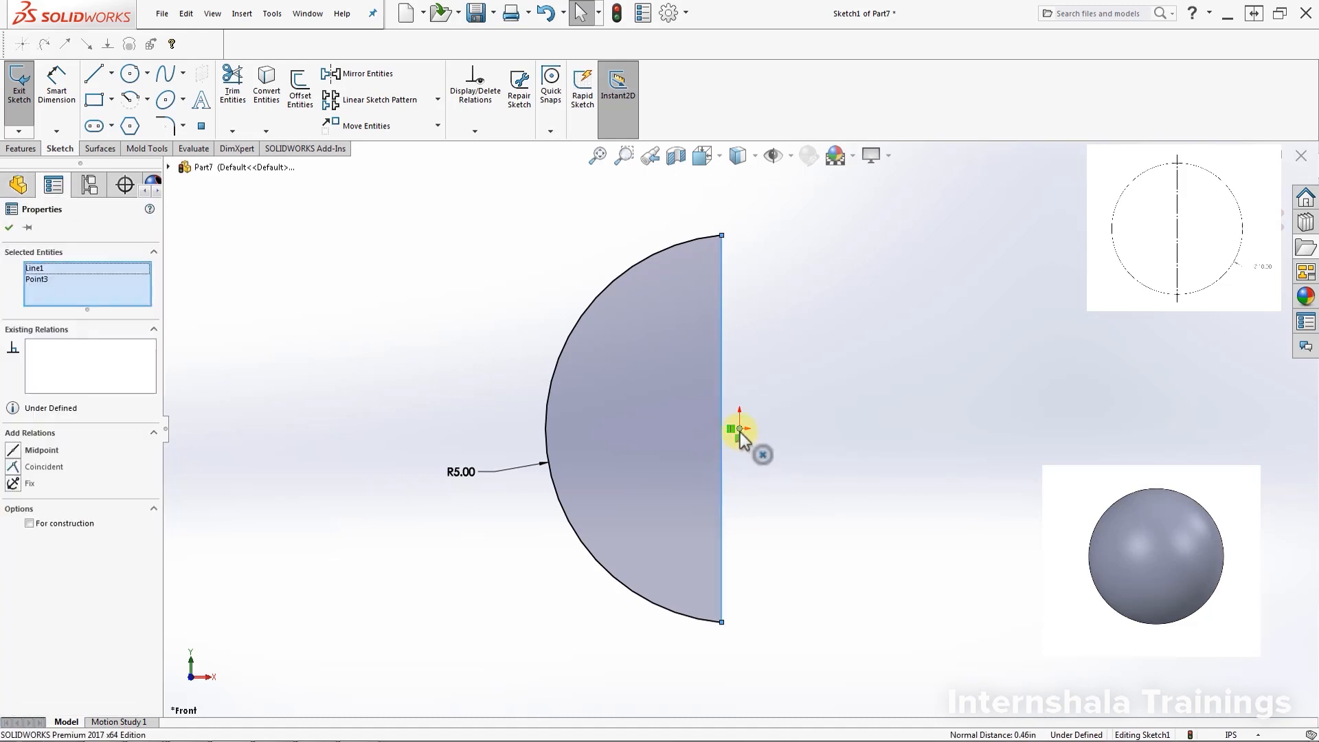
left_click(14, 453)
left_click(832, 507)
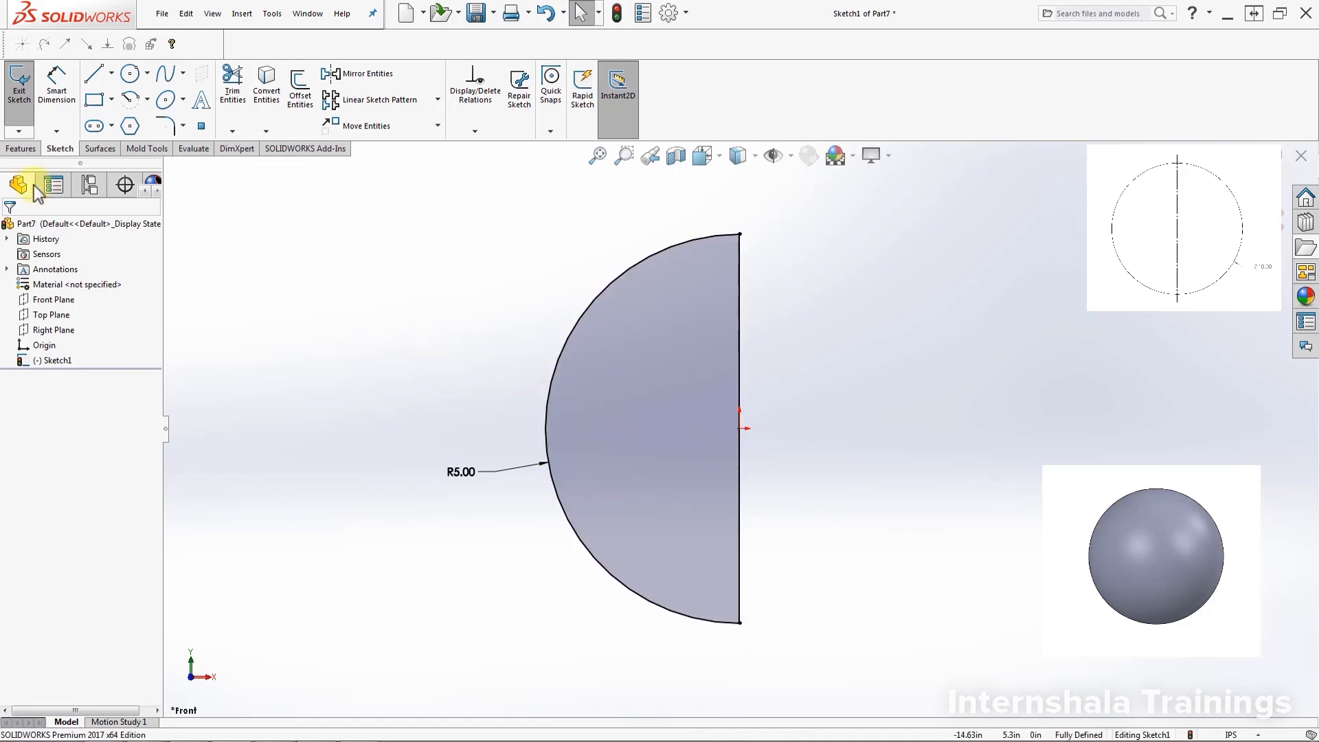
Start a Revolved Boss/Base on the half-circle, with the straight edge as the axis
left_click(30, 150)
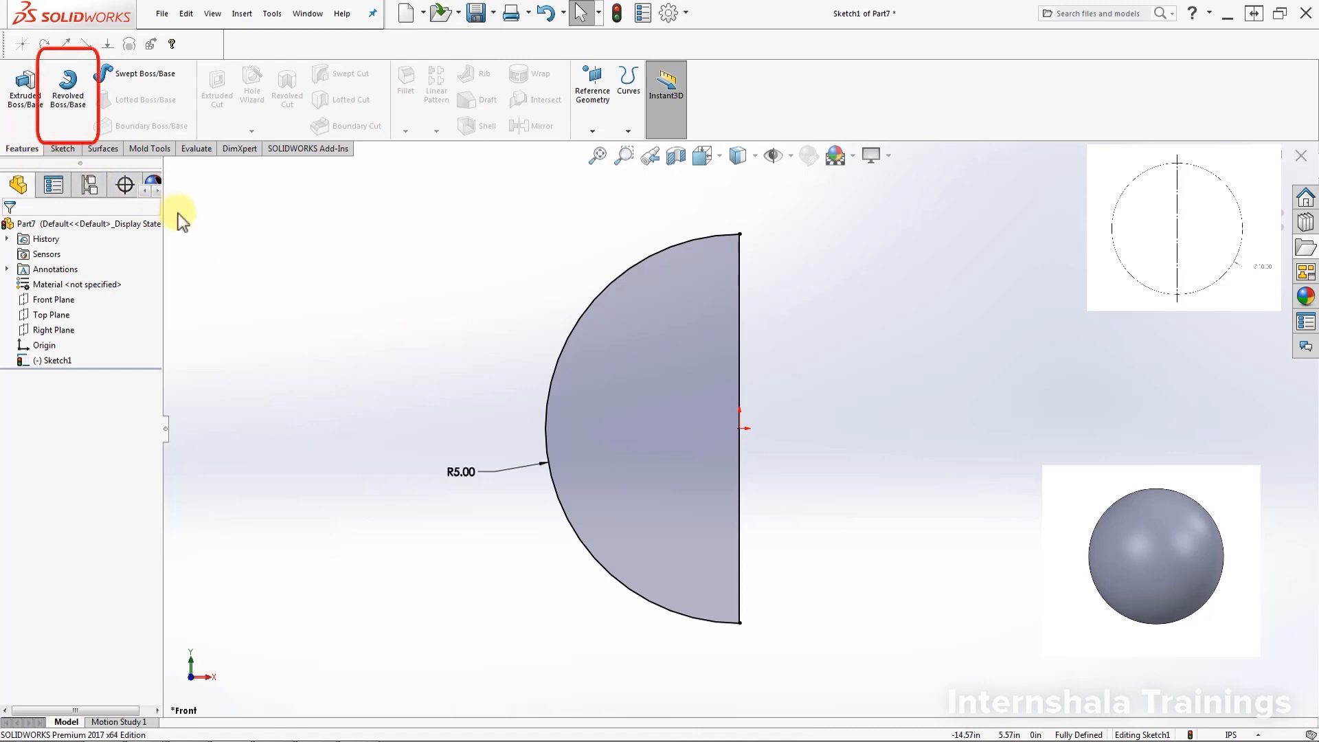
left_click(67, 114)
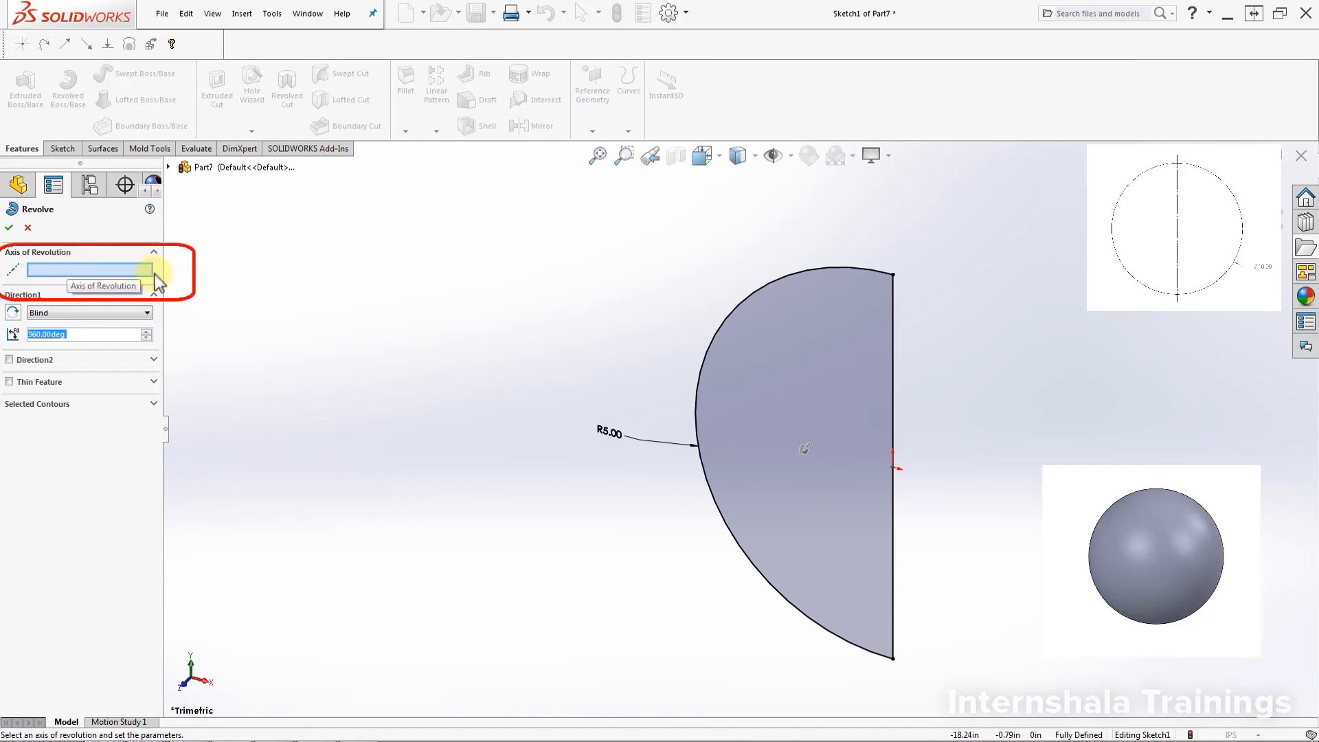
left_click(894, 434)
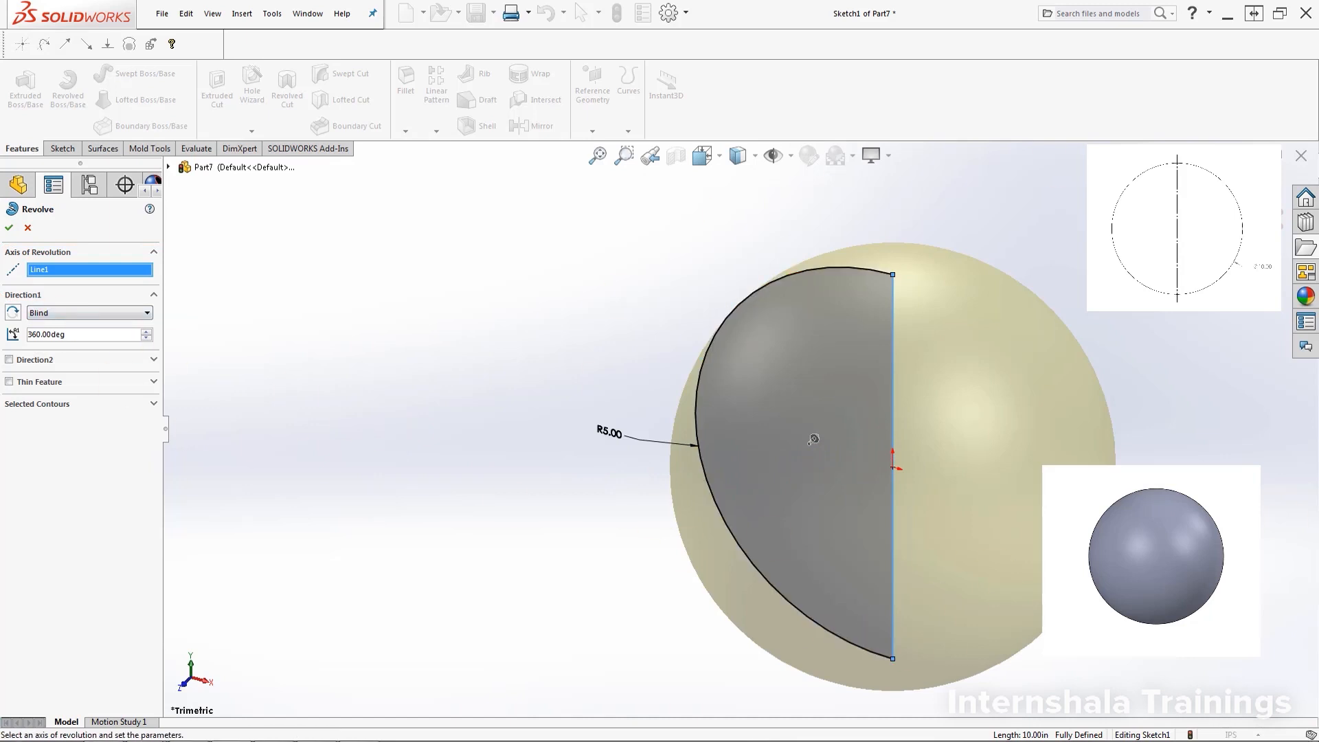
scroll(739, 426, "up", 2)
scroll(859, 494, "down", 3)
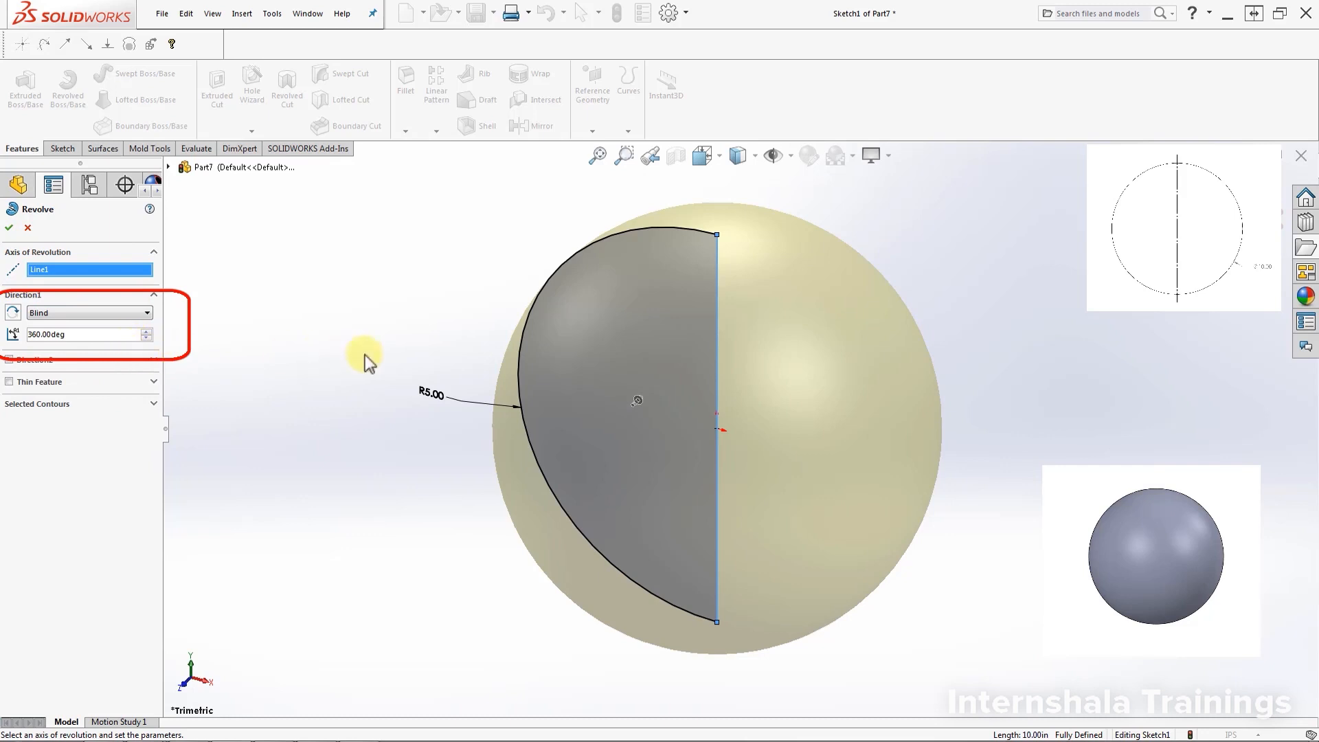
scroll(653, 402, "down", 5)
scroll(641, 468, "down", 2)
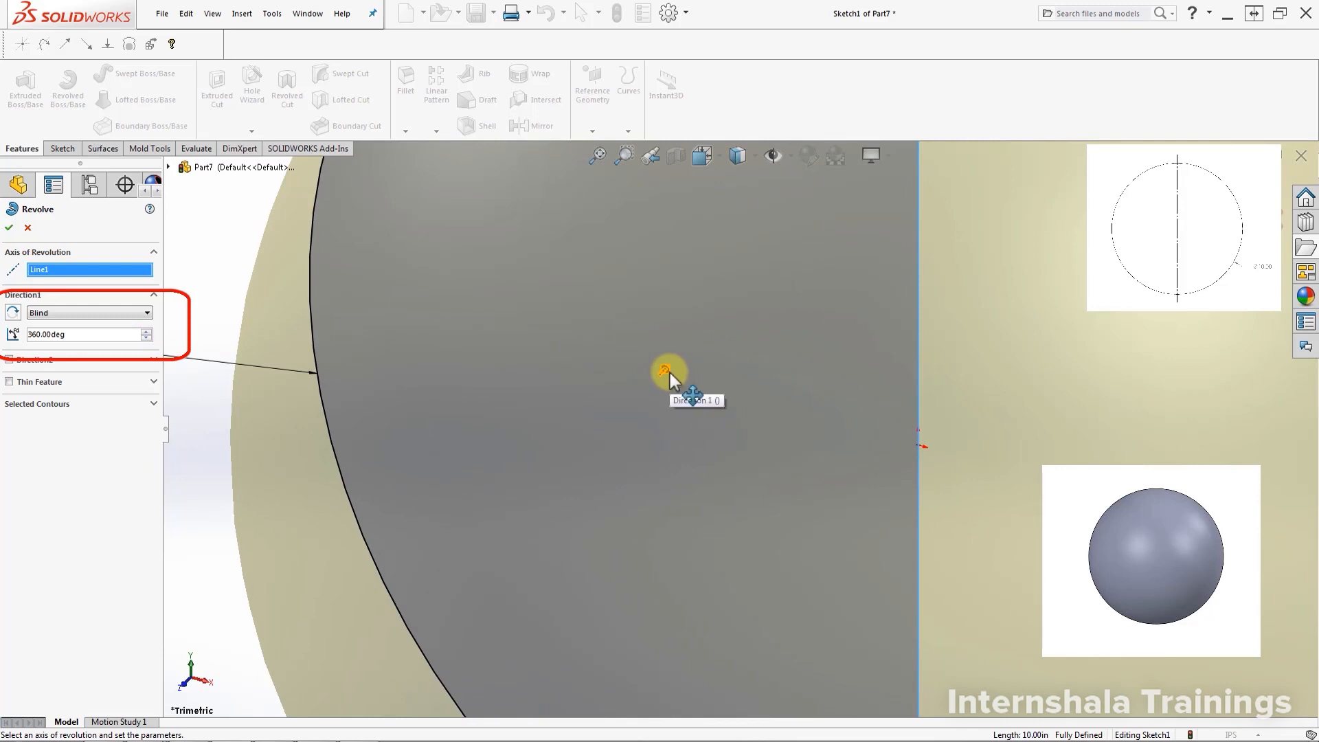
scroll(669, 372, "up", 5)
scroll(962, 497, "down", 1)
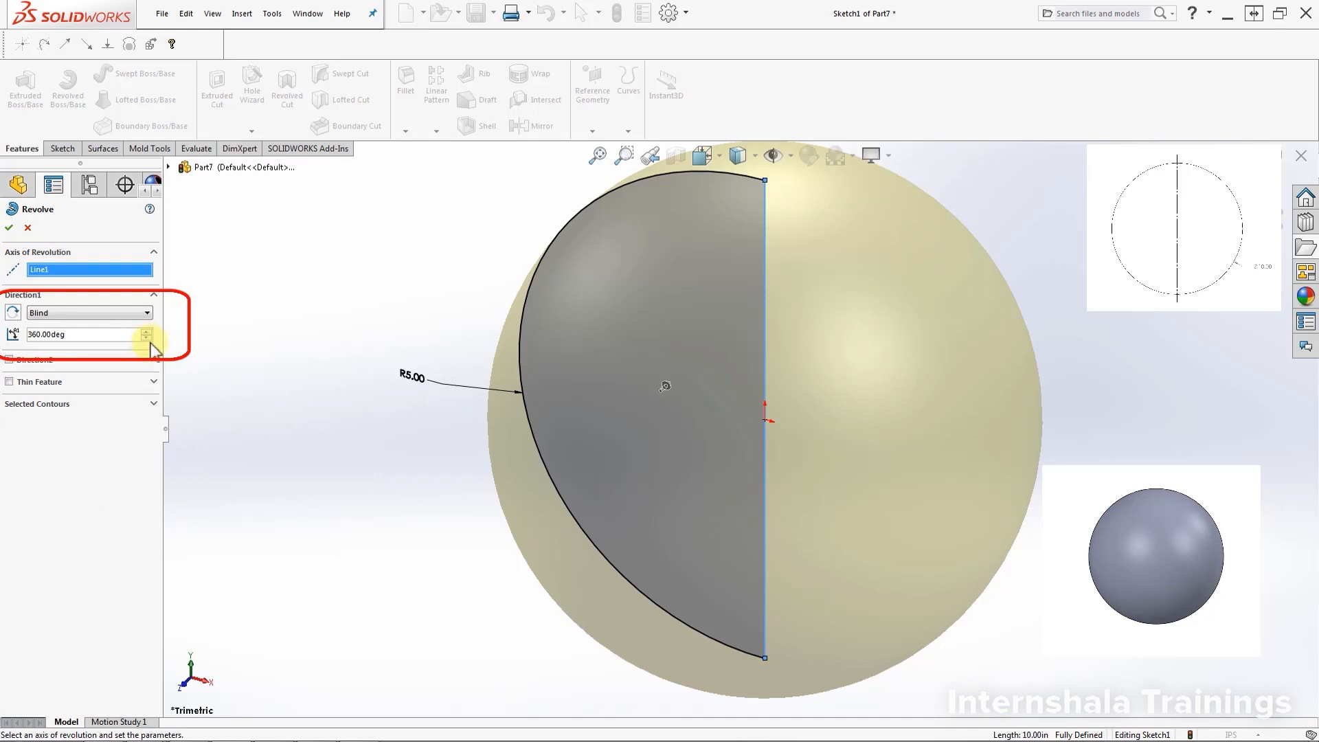
Set the revolve angle to 360° and accept it to form the sphere
left_click_drag(149, 336, 149, 337)
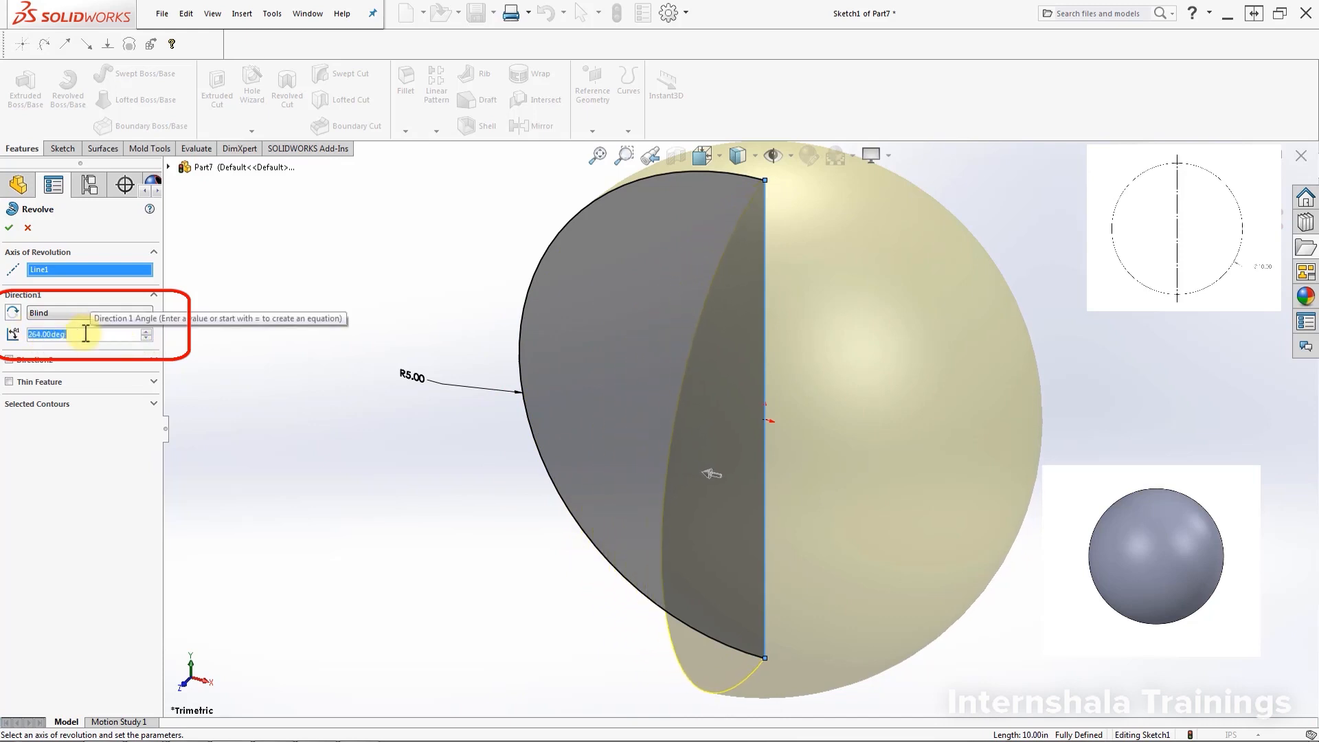
left_click_drag(145, 331, 145, 333)
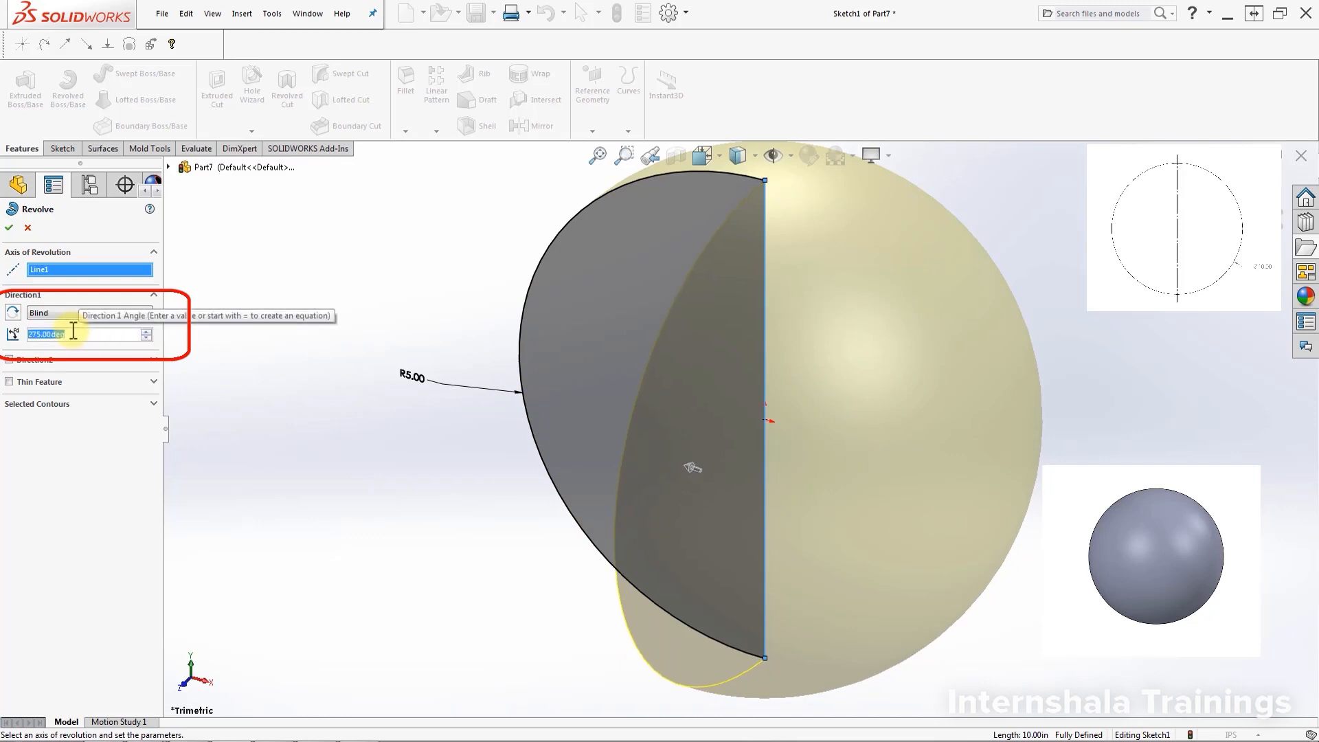
type("360")
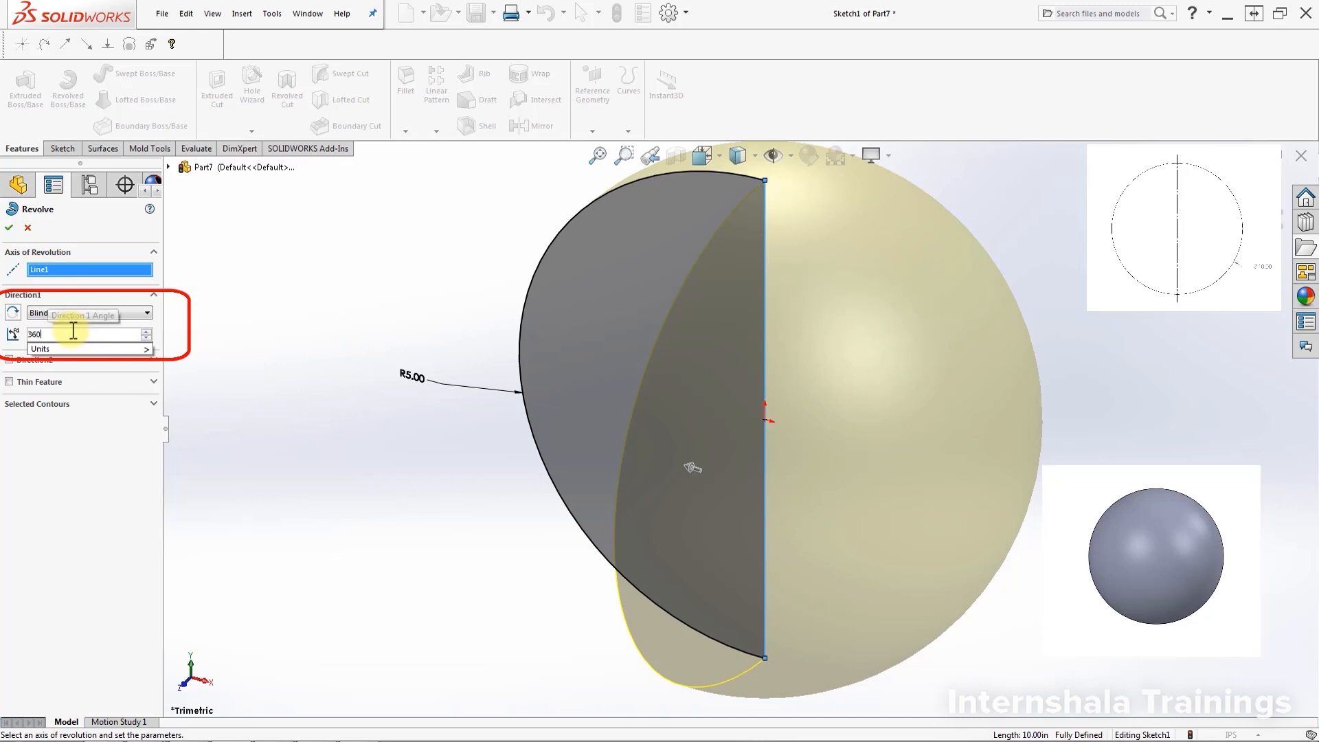
key("Return")
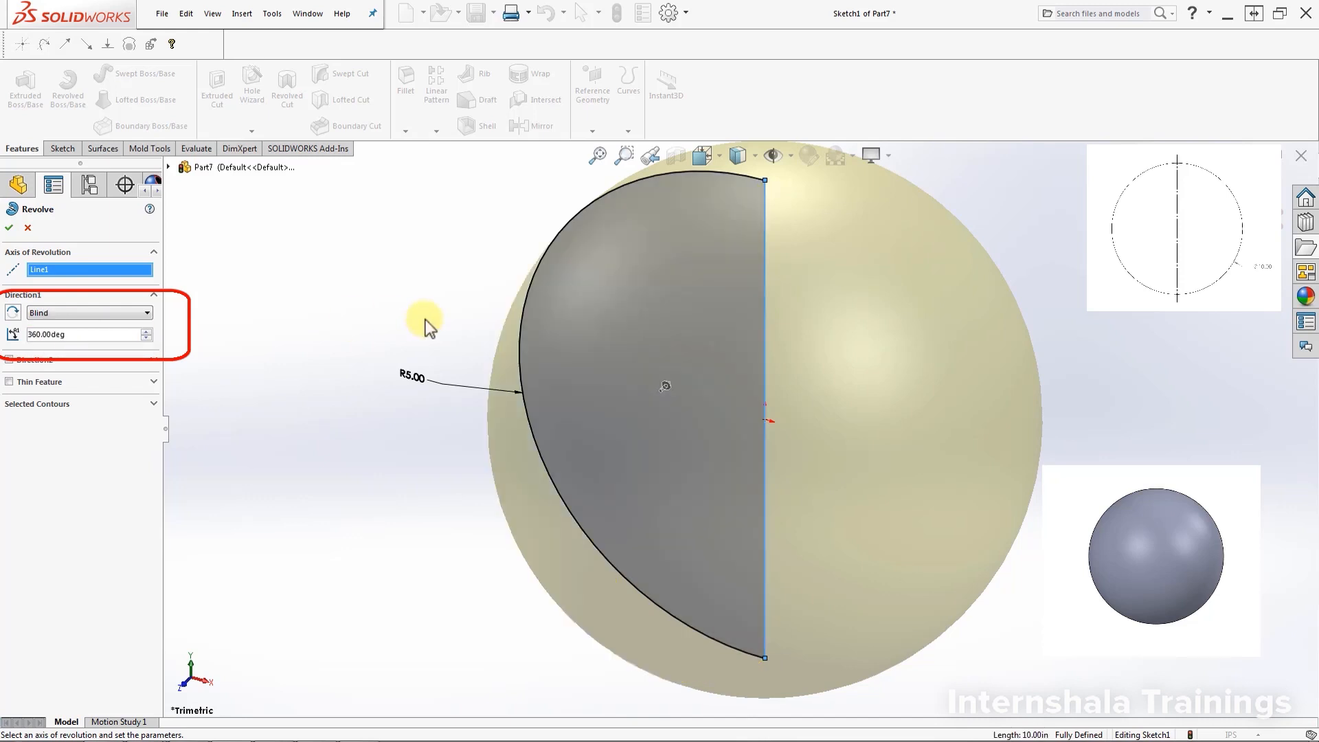
left_click(8, 230)
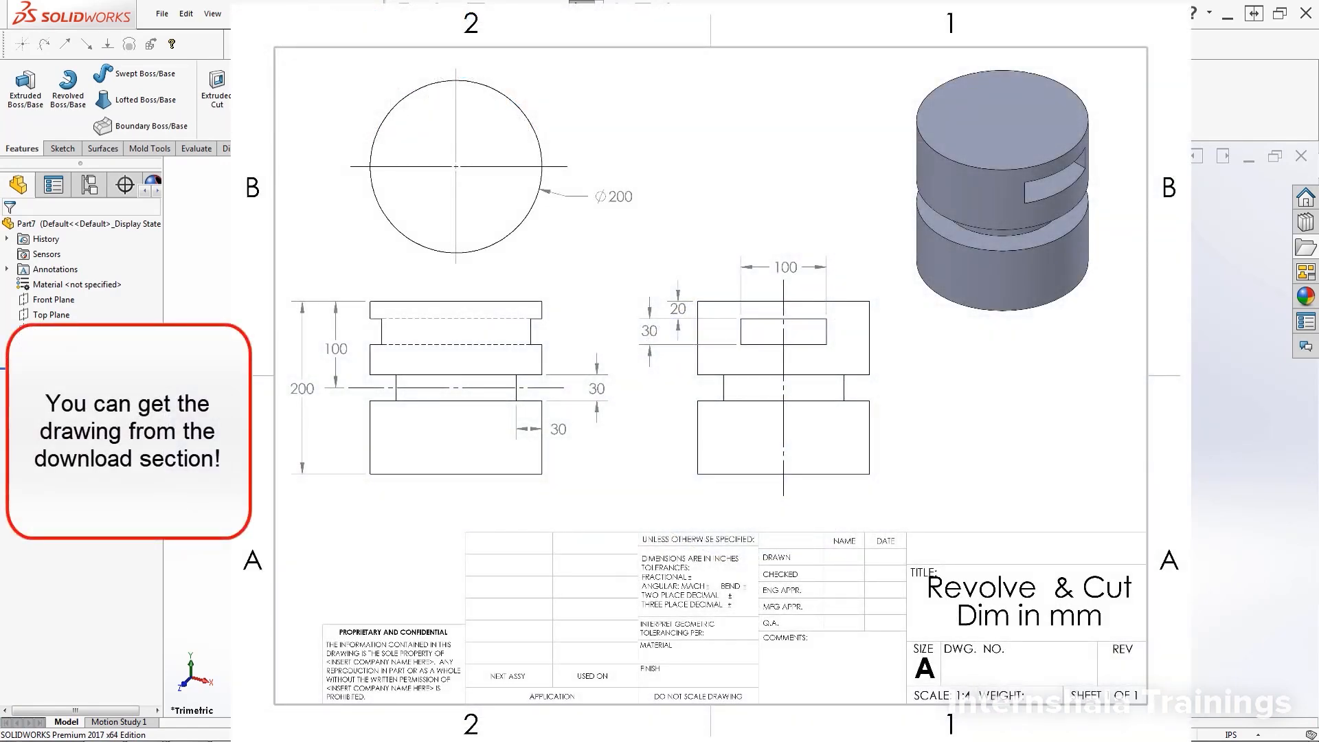
Minimize the reference part Part7 and create a new blank part, Part8
left_click(1248, 157)
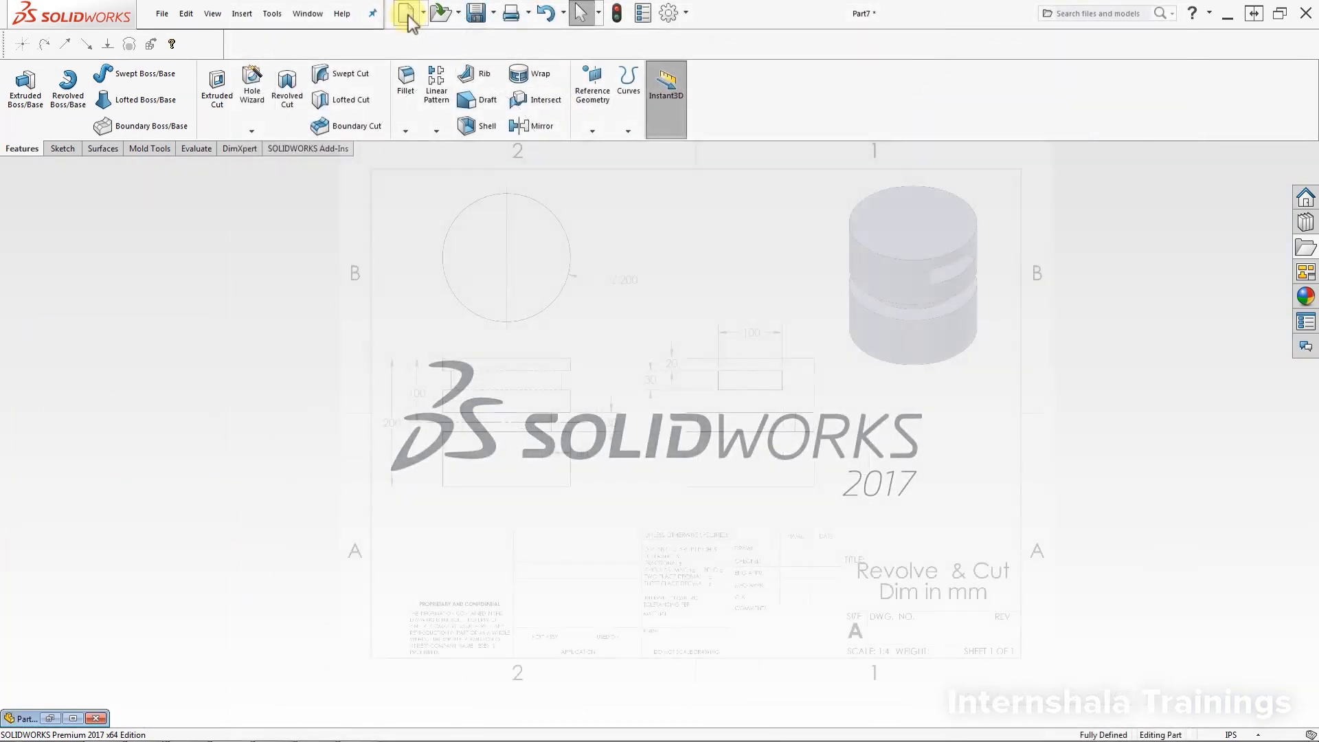
left_click(408, 15)
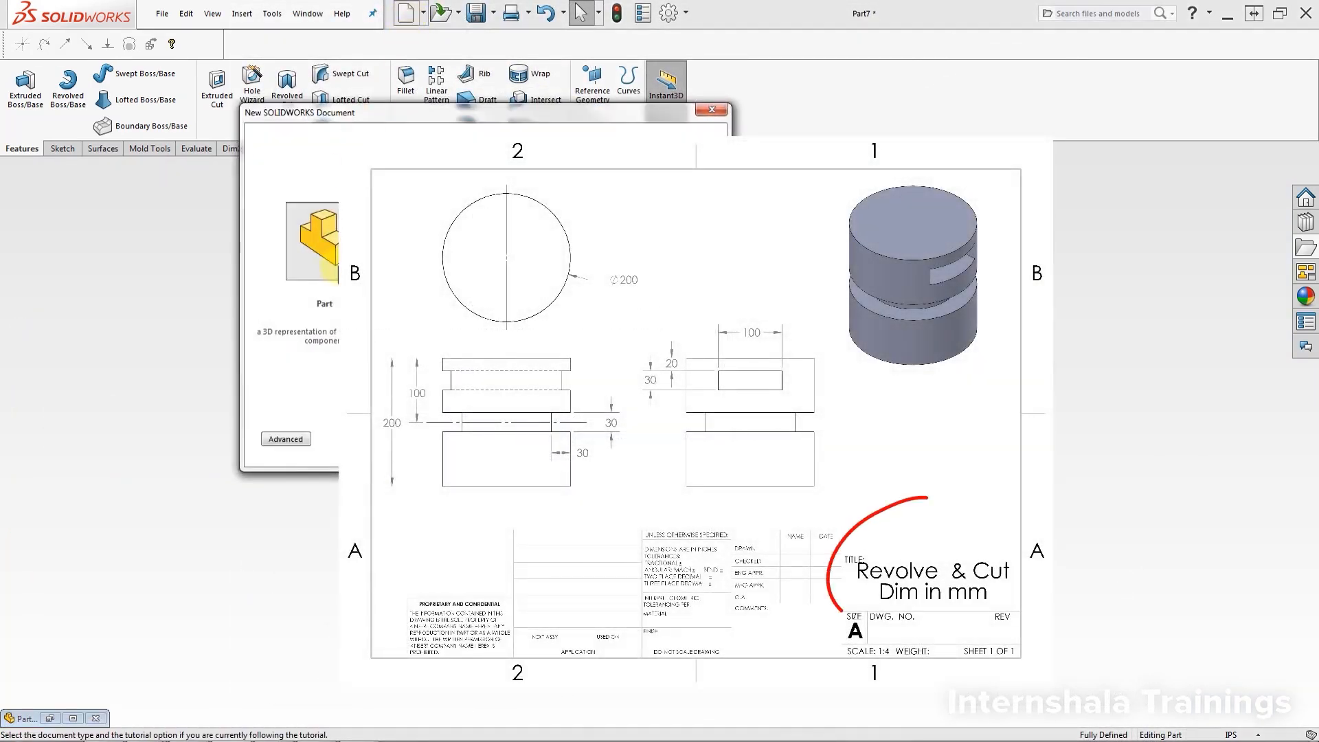
double_click(341, 267)
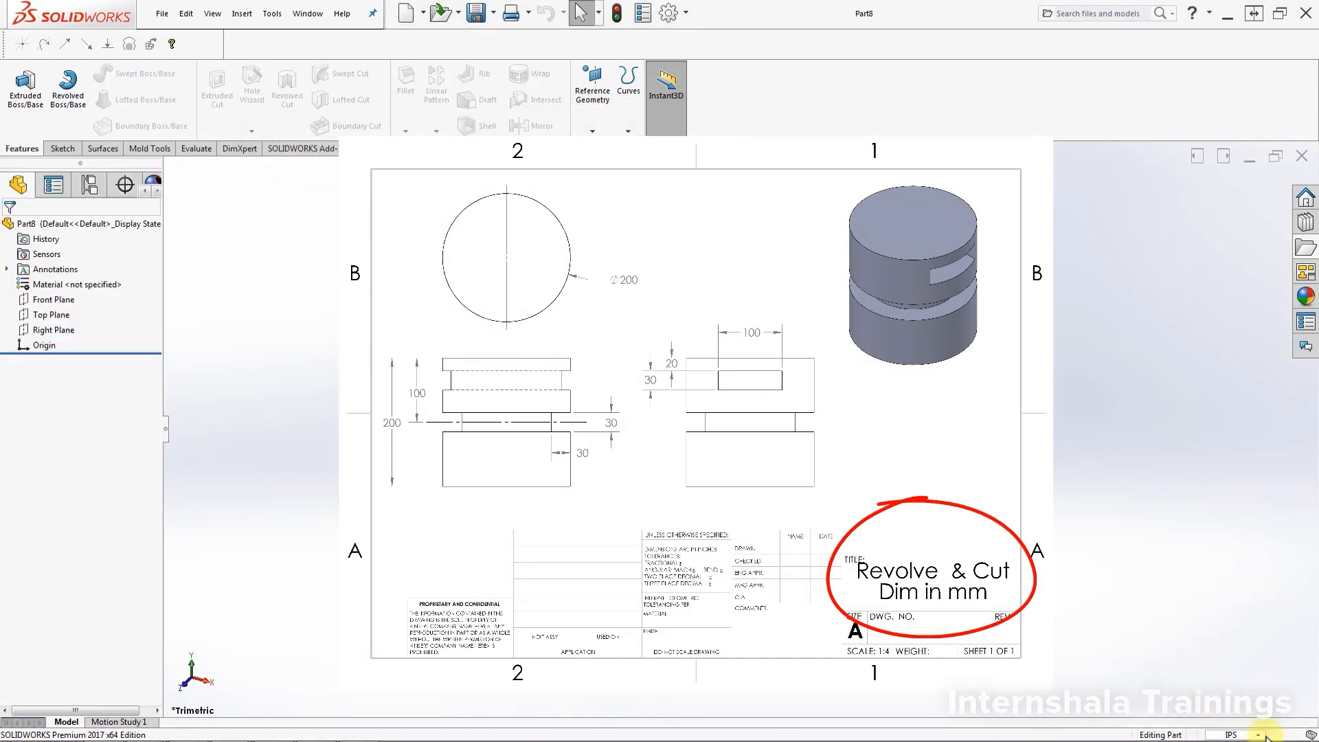
Change the part's unit system from IPS to MMGS (millimetre, gram, second)
left_click(1242, 735)
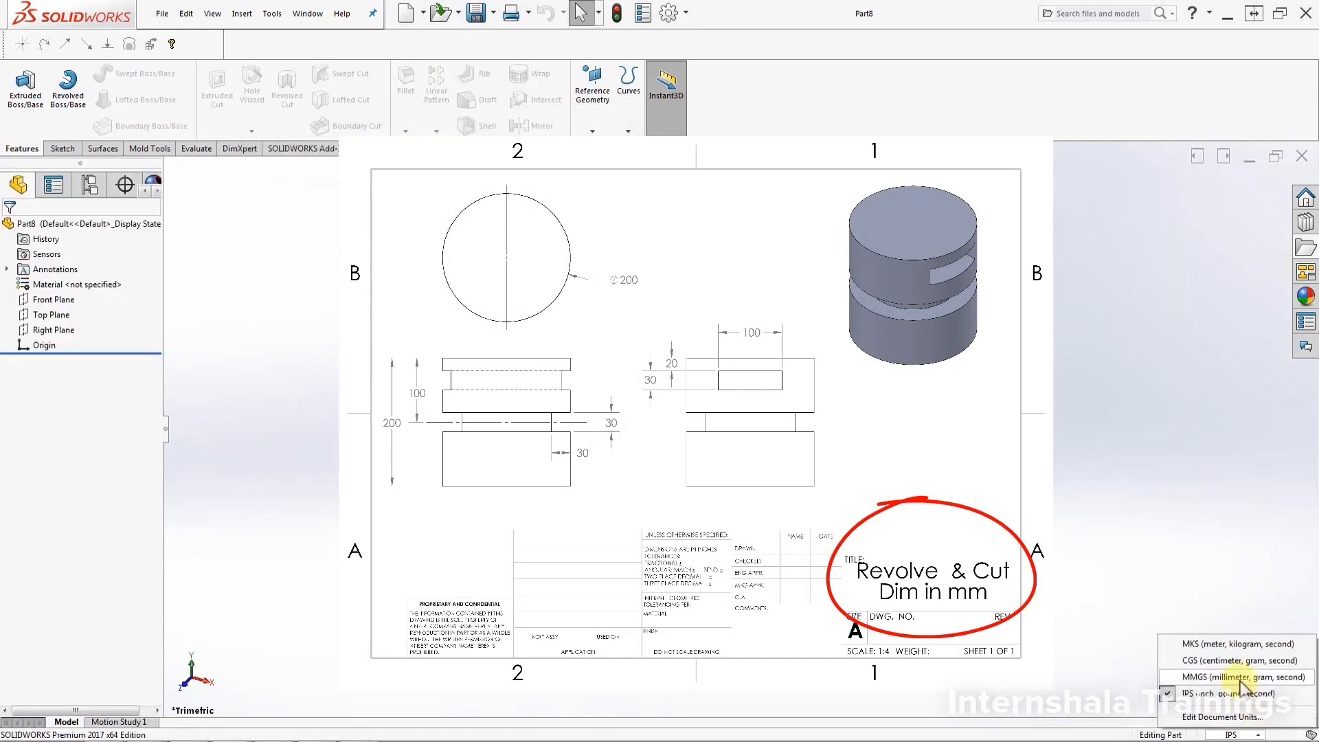
left_click(1240, 679)
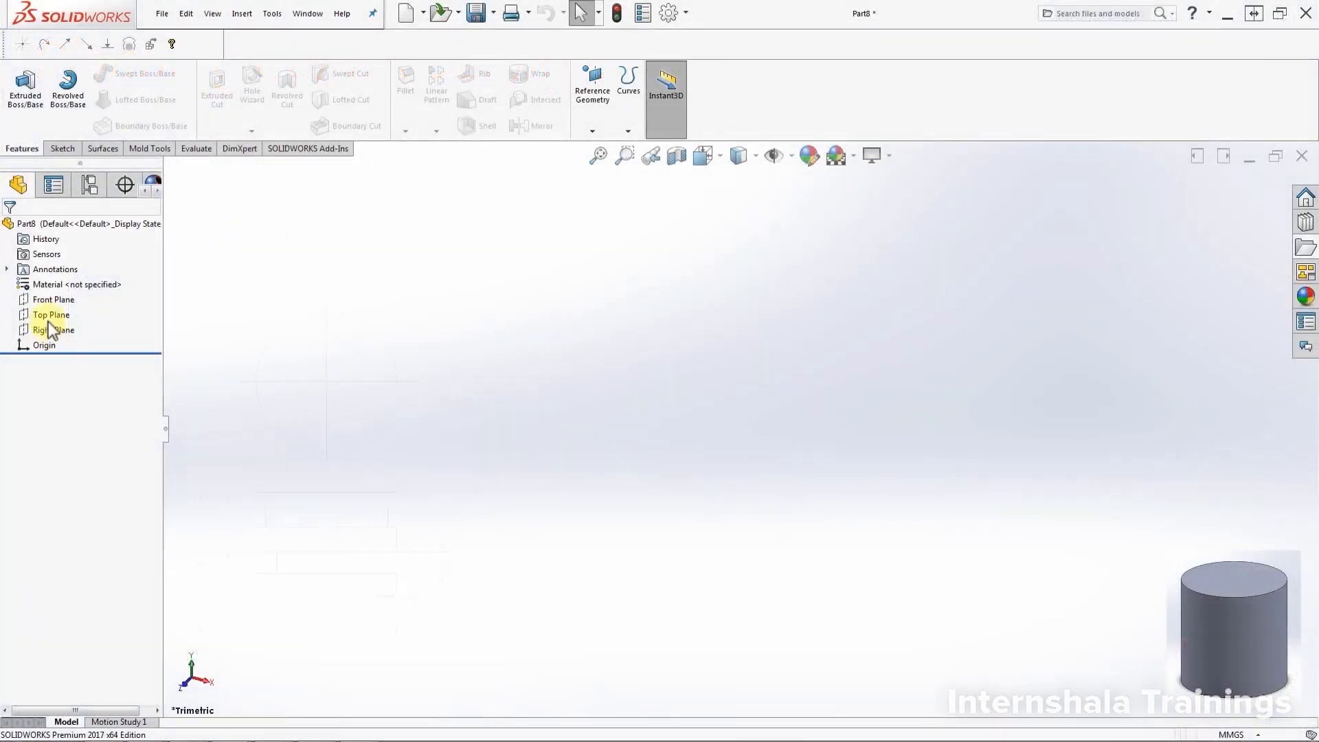
Sketch a corner rectangle on the Front Plane with one corner at the origin
left_click(60, 301)
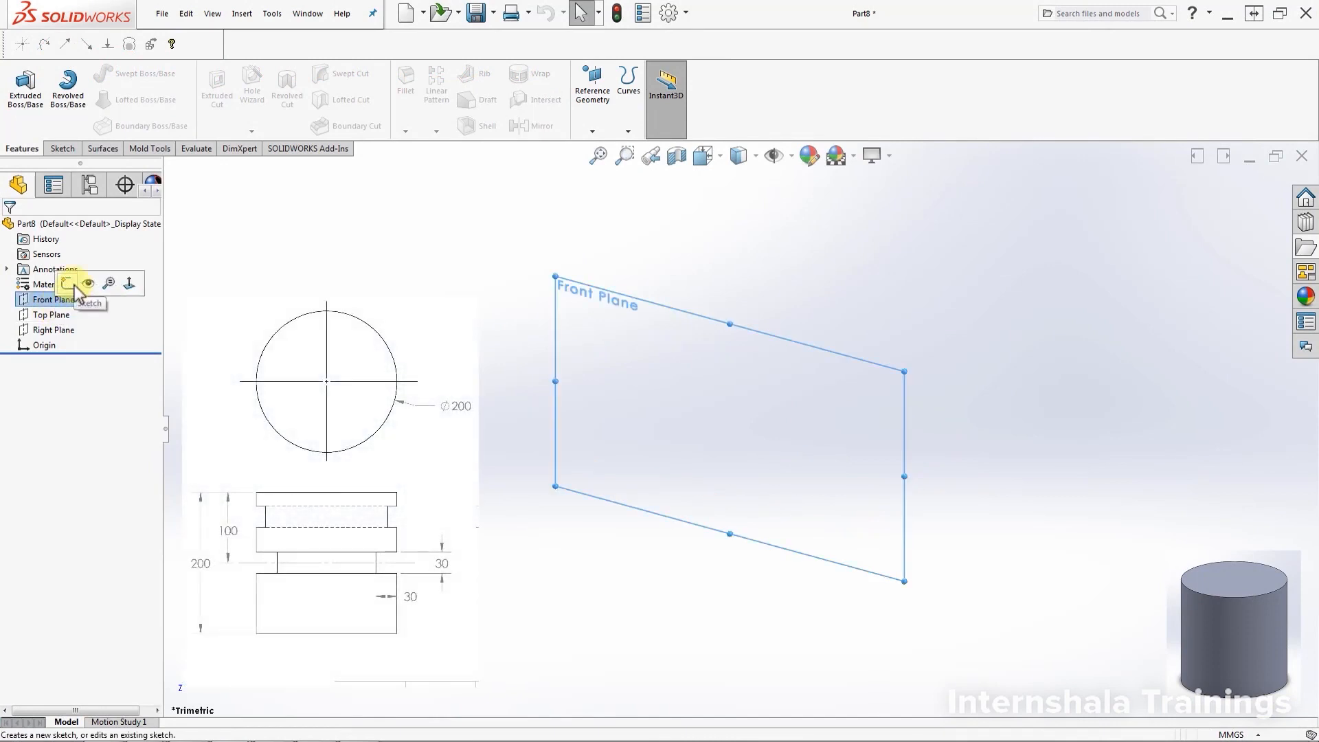
left_click(66, 283)
left_click(95, 99)
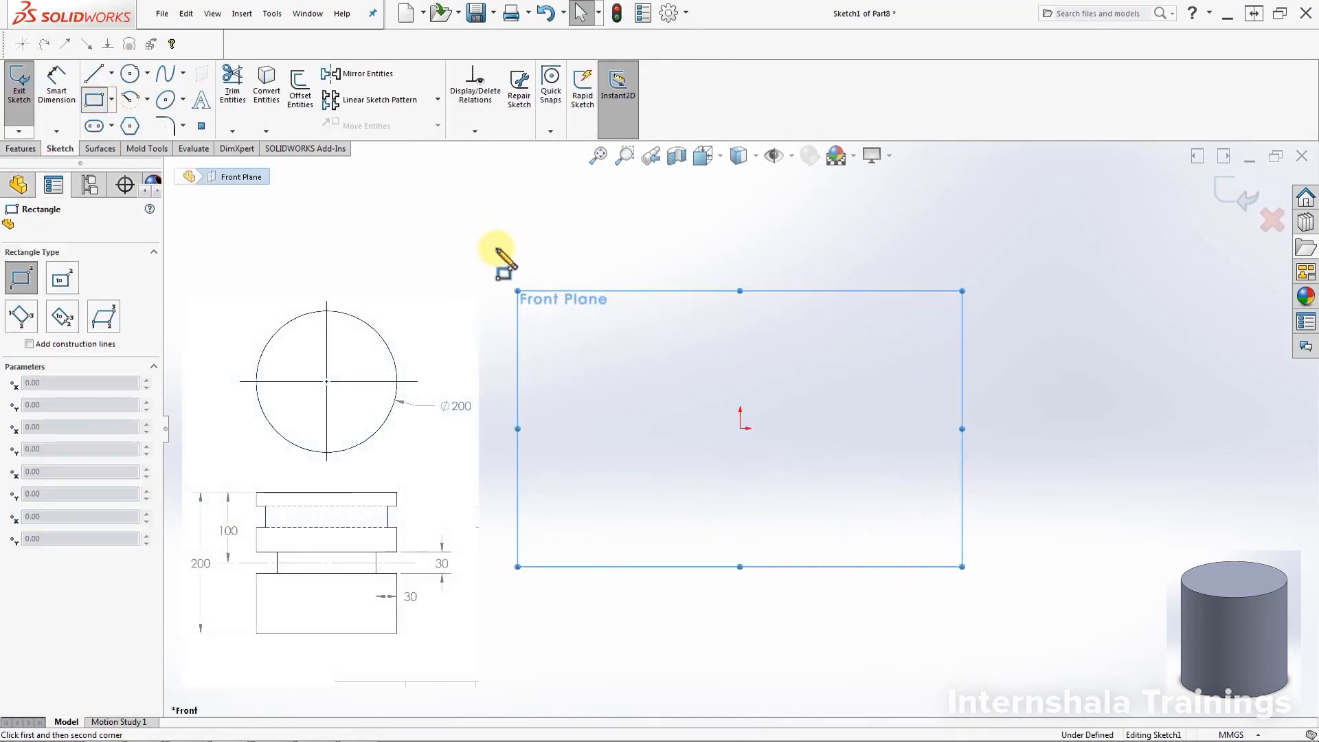
left_click(740, 427)
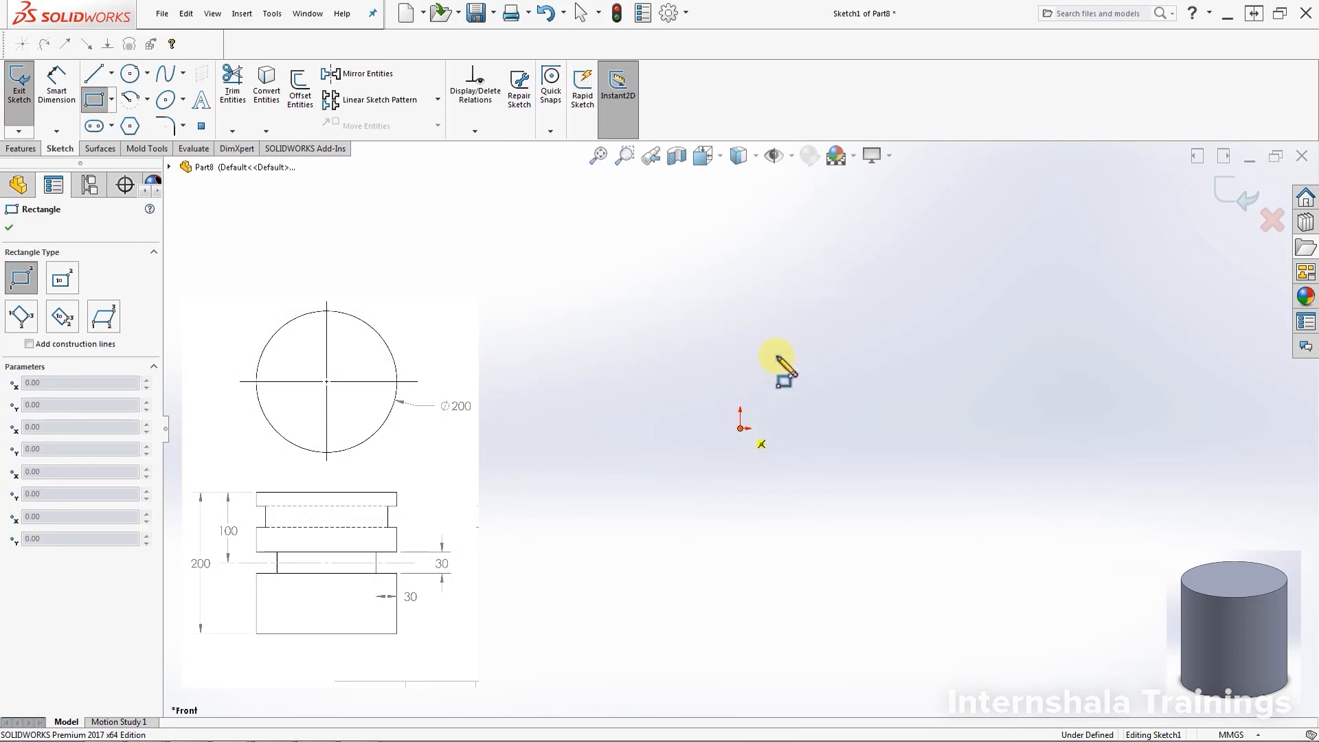
left_click(852, 220)
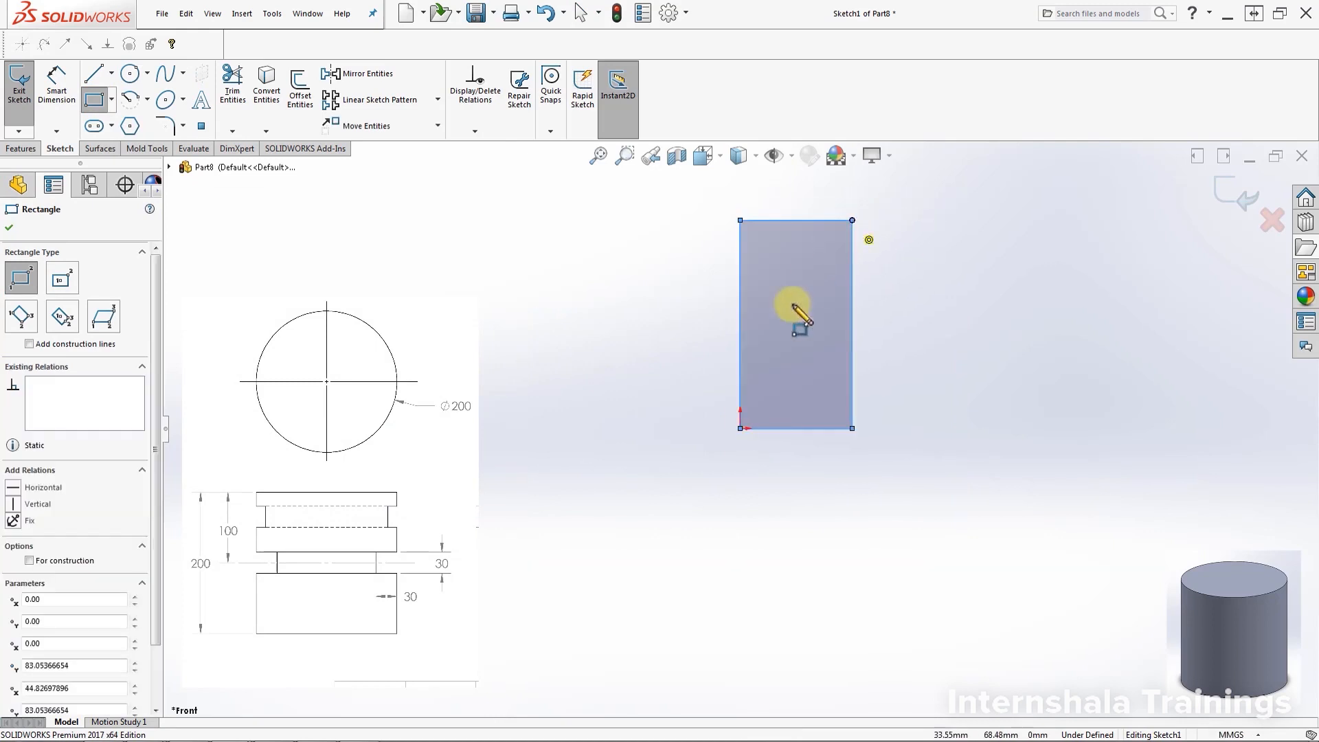
Dimension the rectangle 100 wide along the bottom and 200 tall on the right
left_click(58, 88)
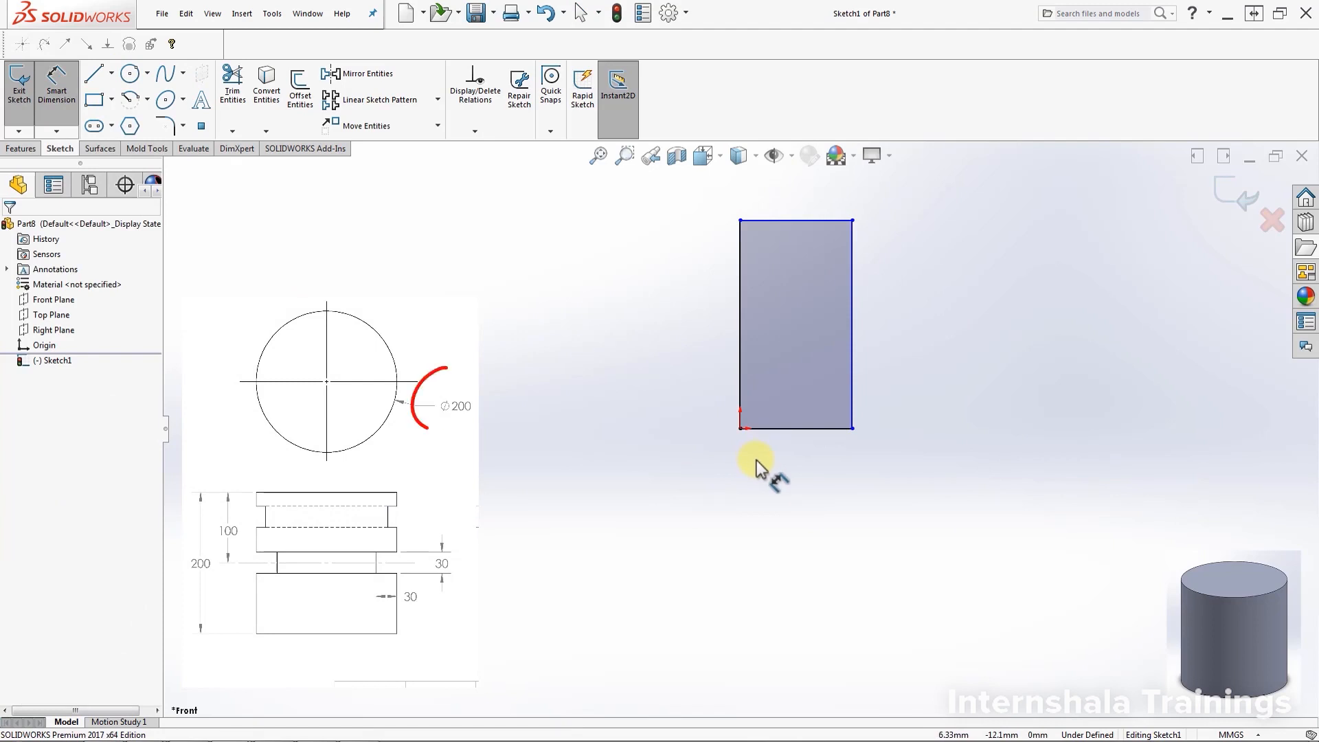
left_click(793, 429)
left_click(805, 520)
type("100")
key("Return")
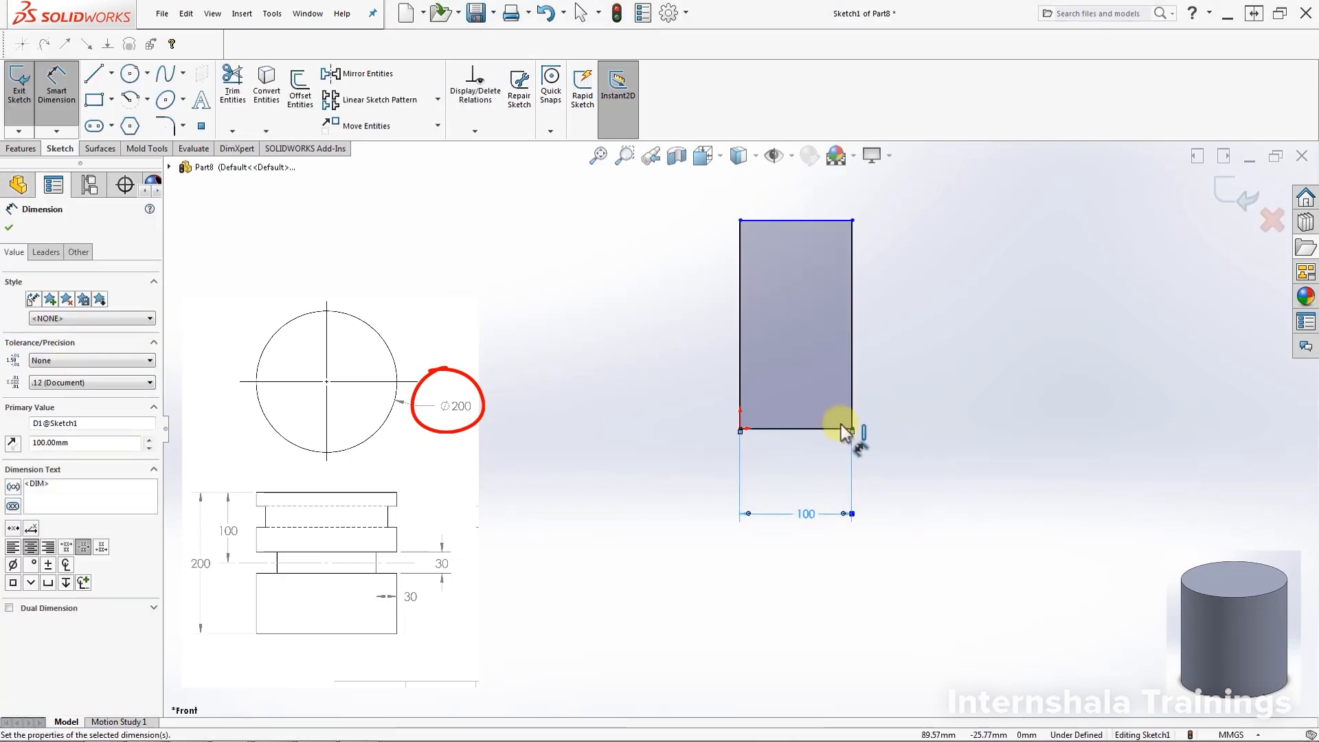
scroll(865, 332, "down", 1)
scroll(825, 324, "up", 1)
scroll(810, 304, "down", 2)
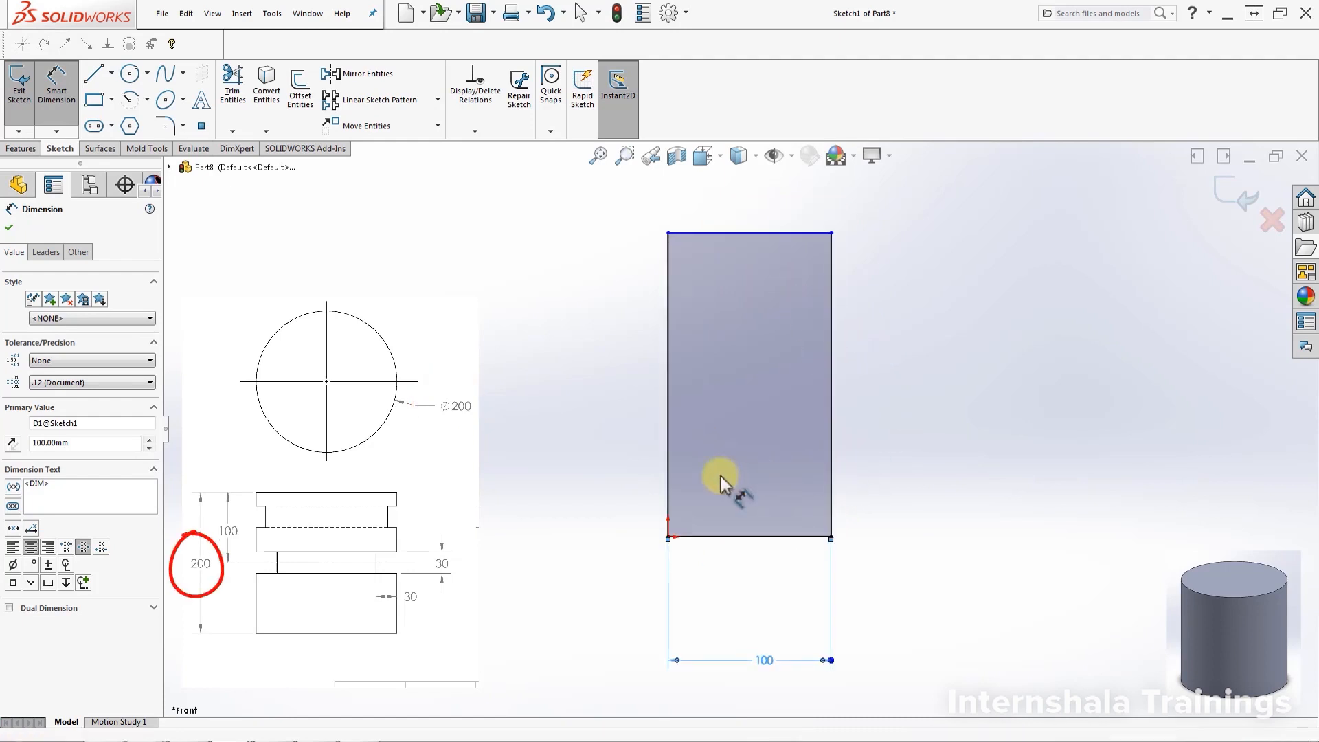
left_click(833, 468)
left_click(926, 443)
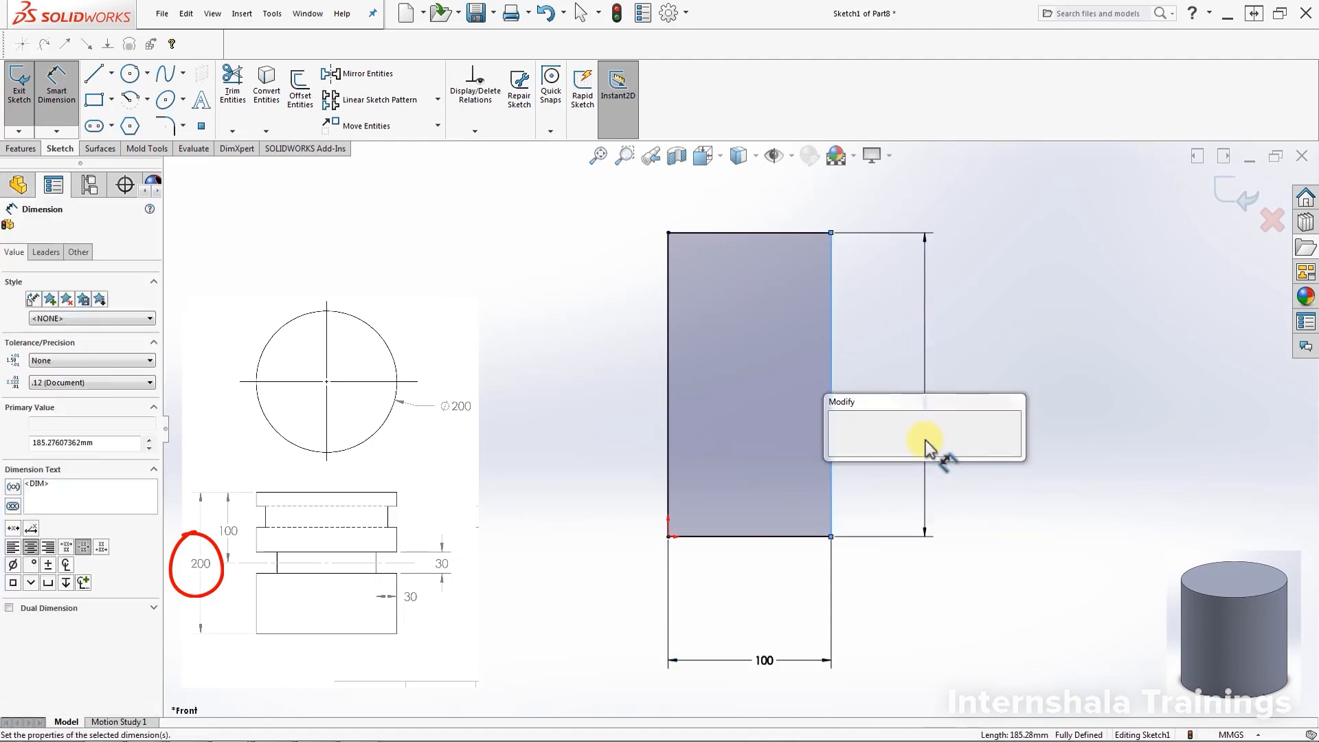
type("200")
key("Return")
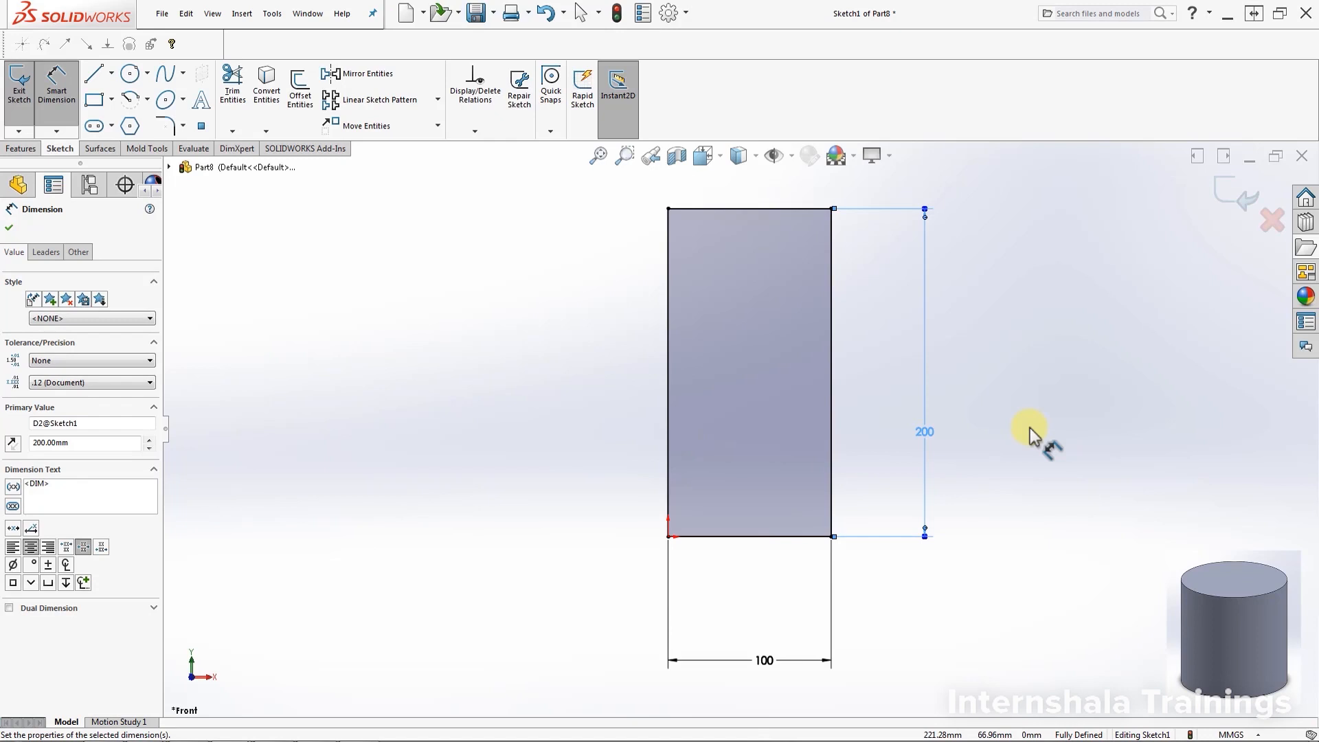
left_click(22, 148)
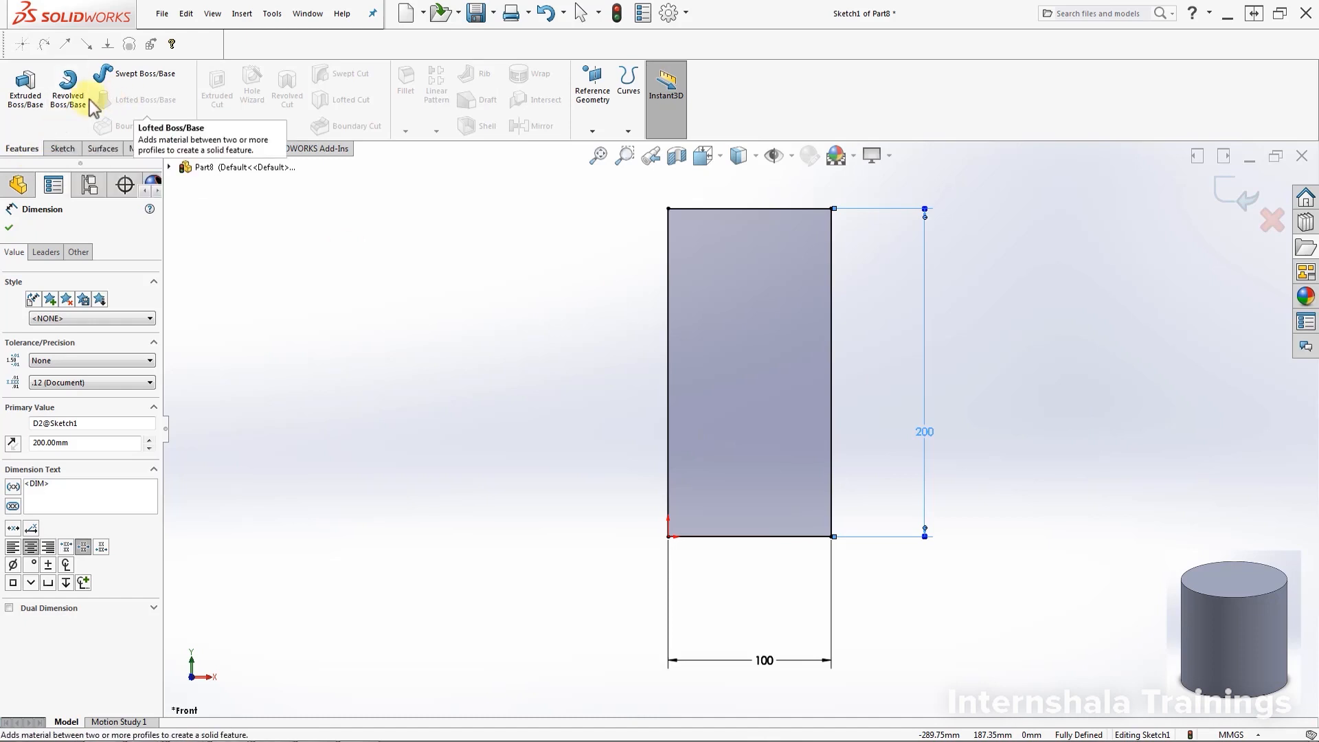
Revolve the rectangle 360° about its left edge into a Ø200 mm, 200 mm tall cylinder
left_click(72, 93)
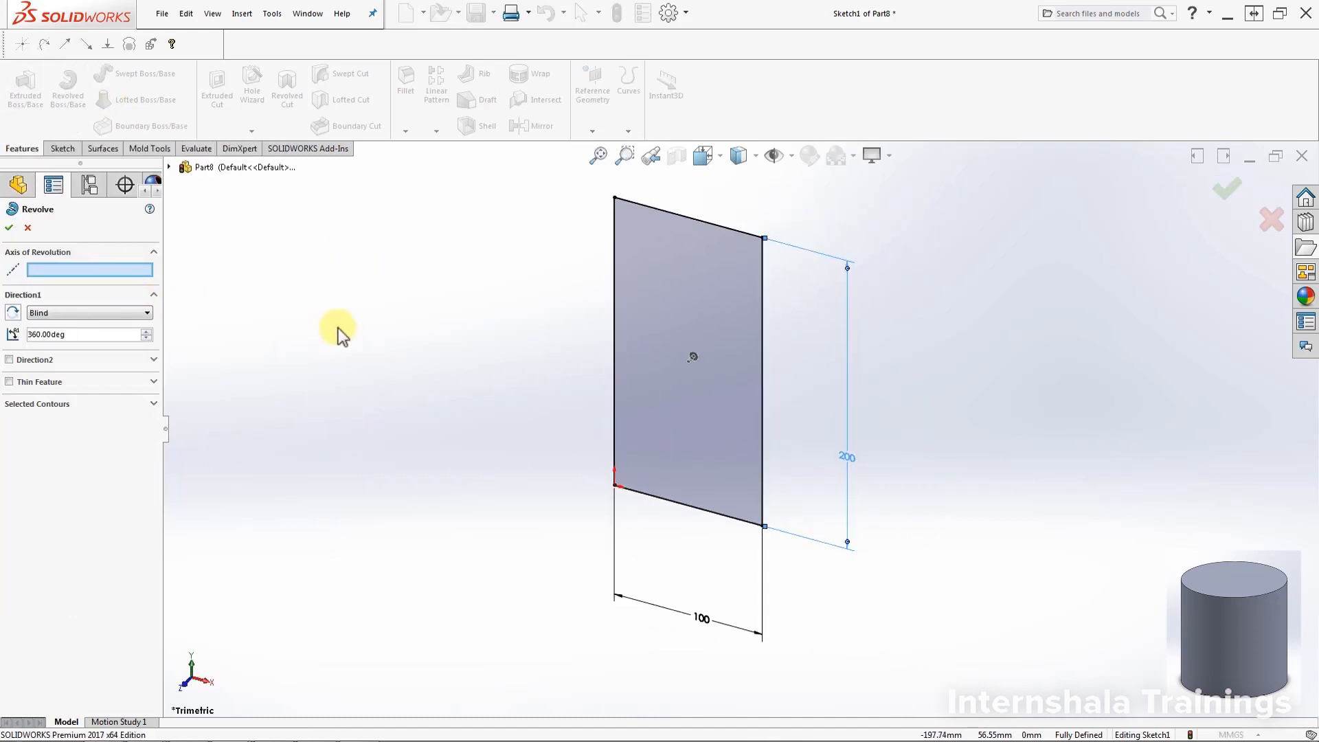
left_click(613, 390)
scroll(577, 281, "up", 2)
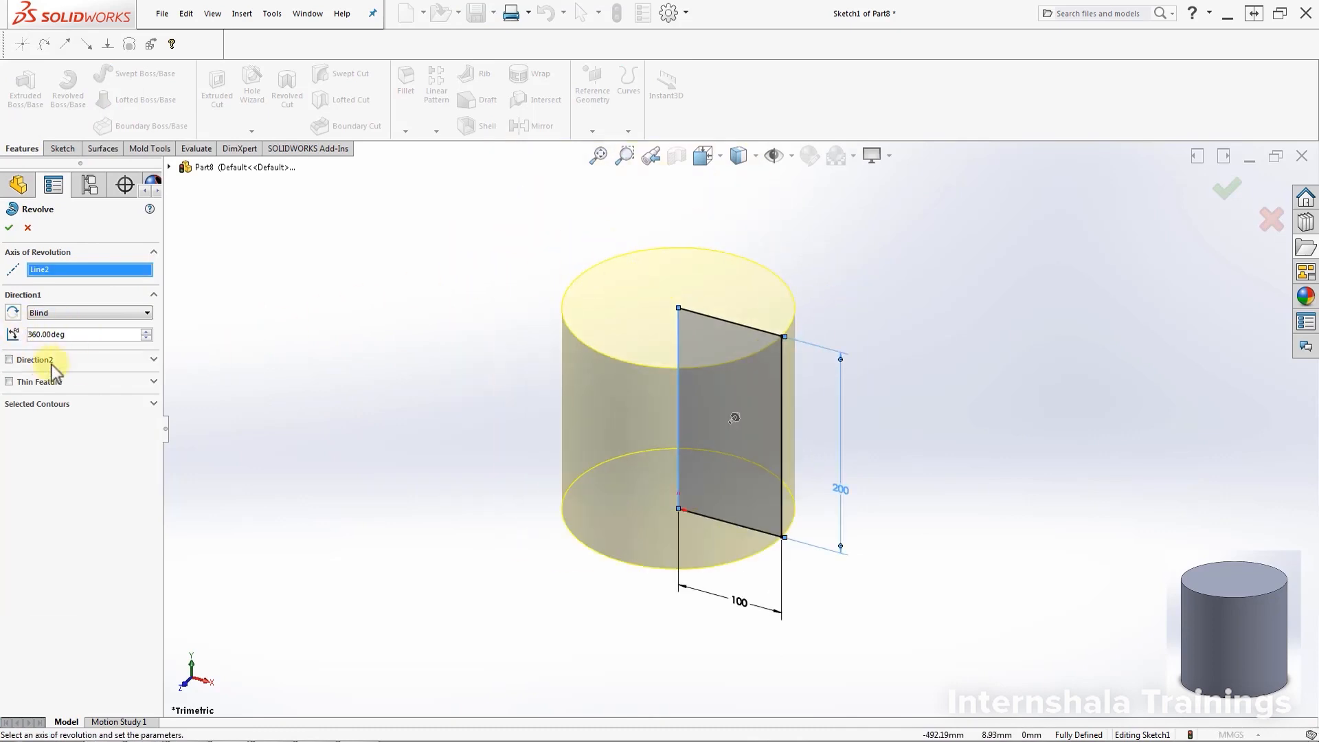
left_click(8, 229)
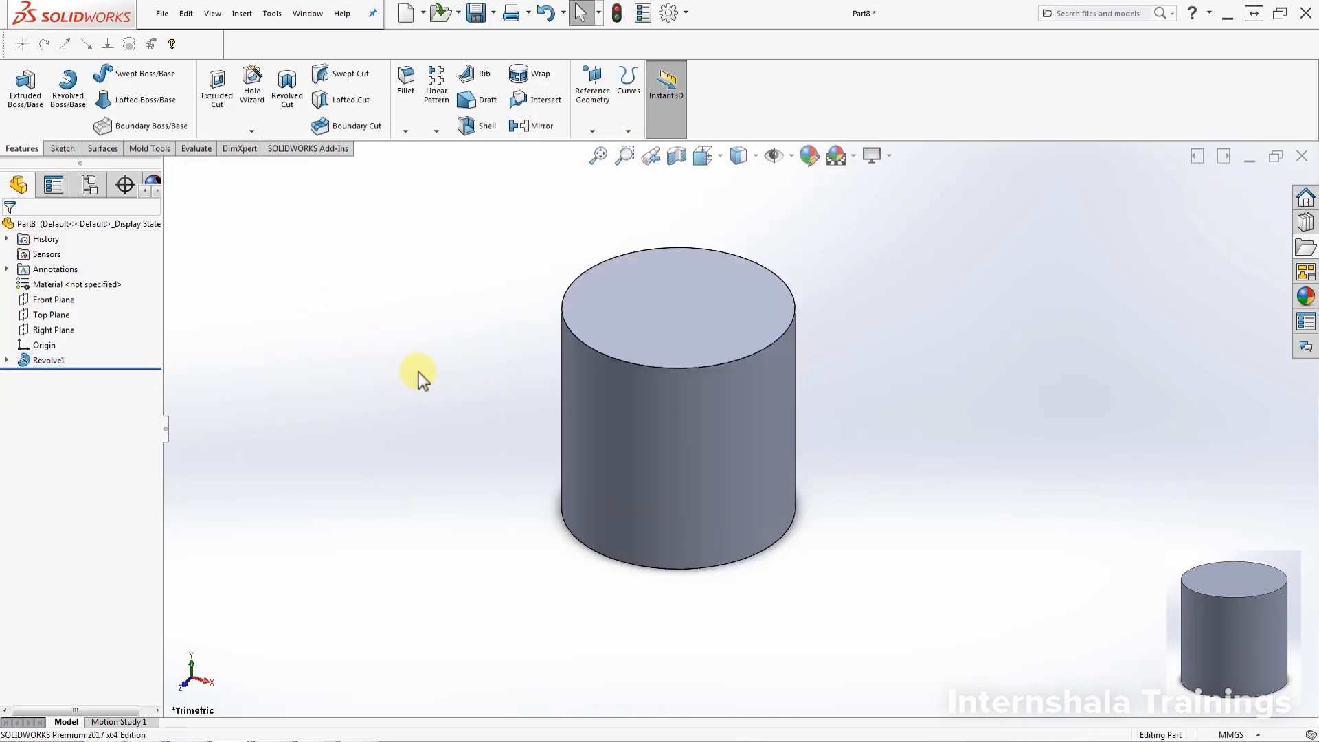
scroll(668, 425, "up", 1)
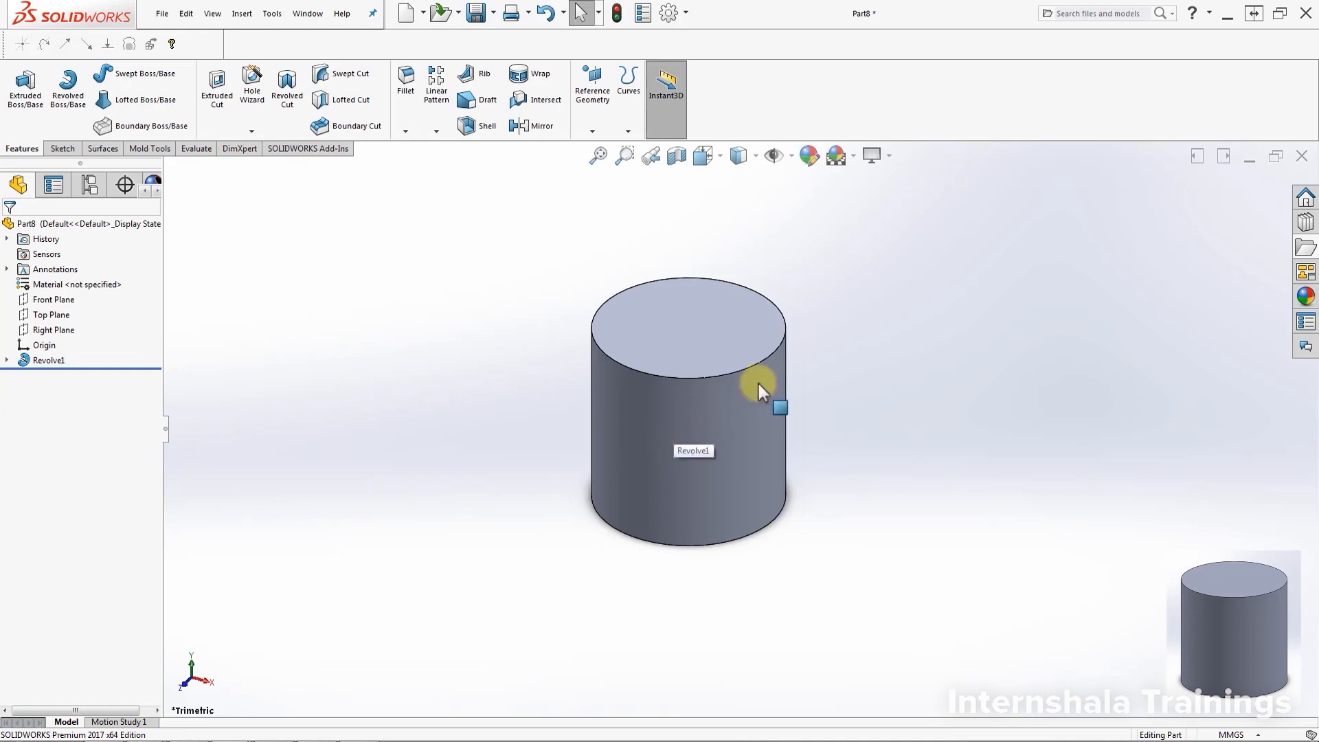
scroll(747, 386, "down", 1)
scroll(541, 344, "down", 1)
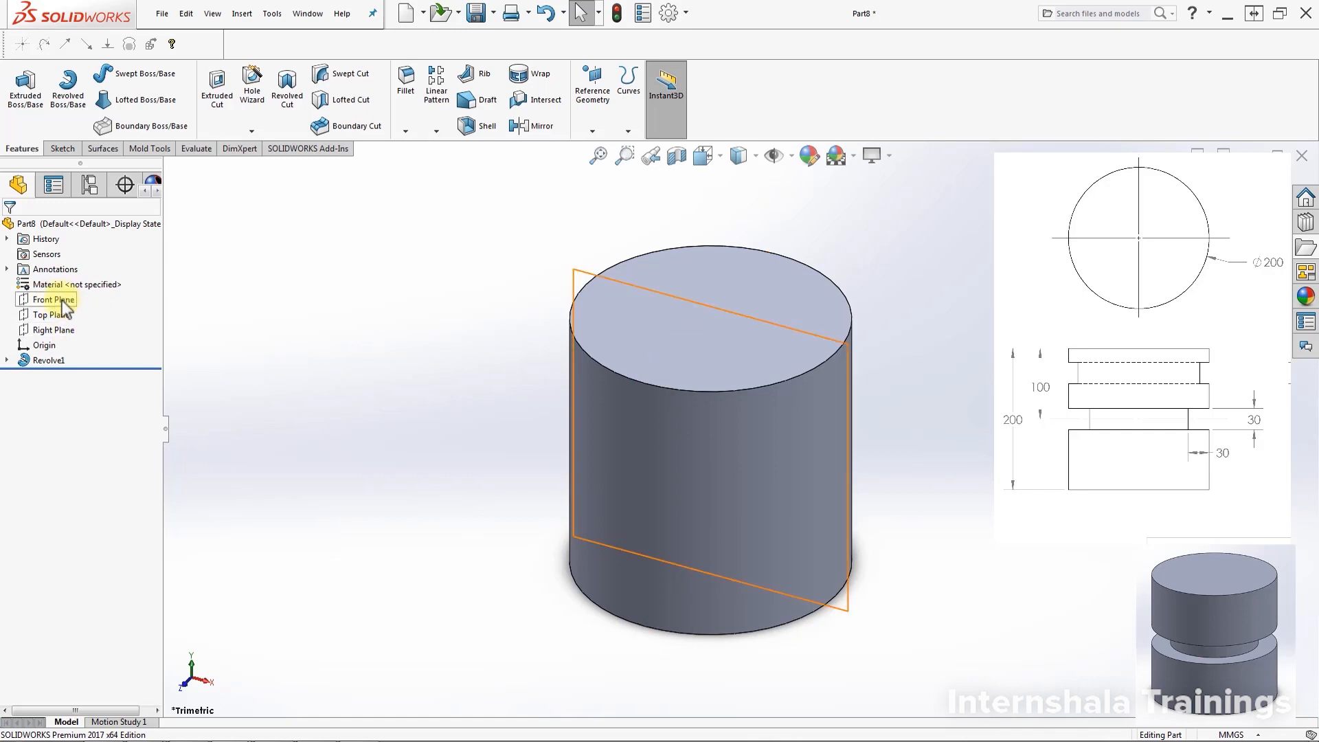
left_click(62, 329)
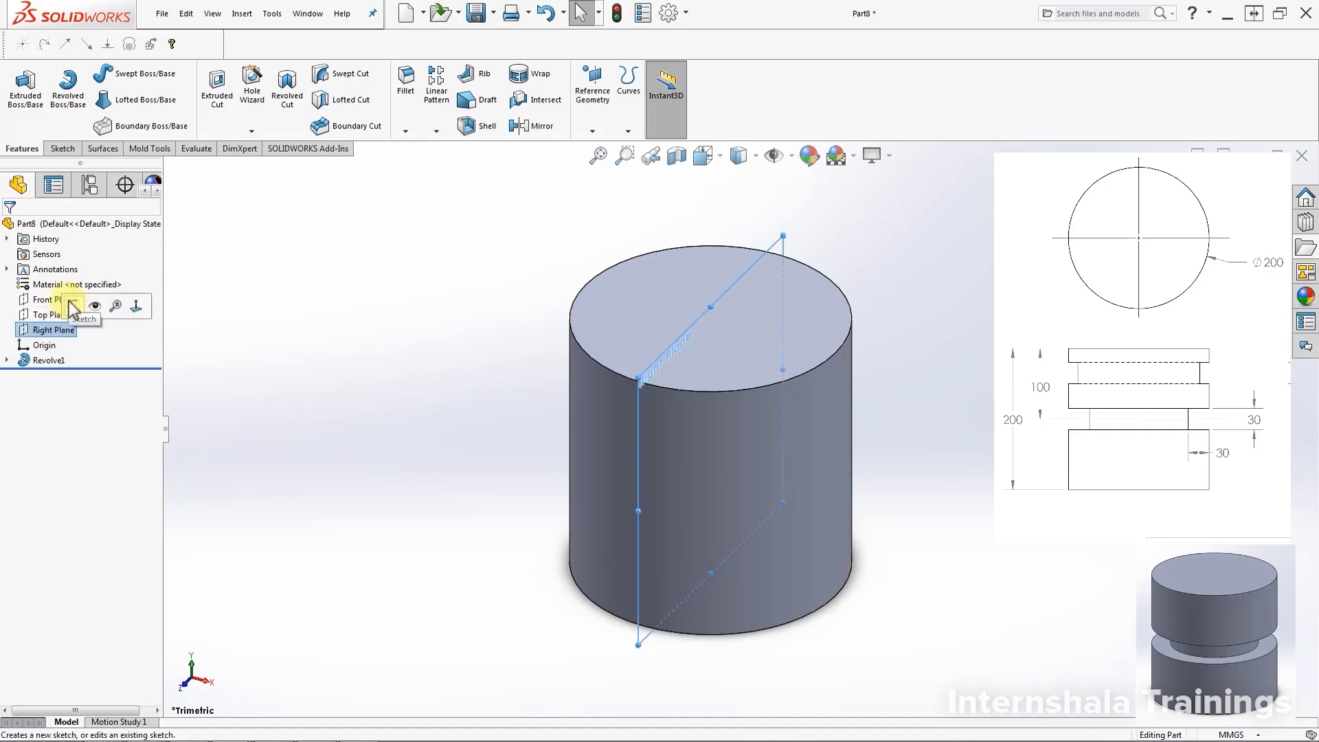
Sketch on the Right Plane, viewed face-on, a small rectangle at the cylinder's right edge
left_click(72, 303)
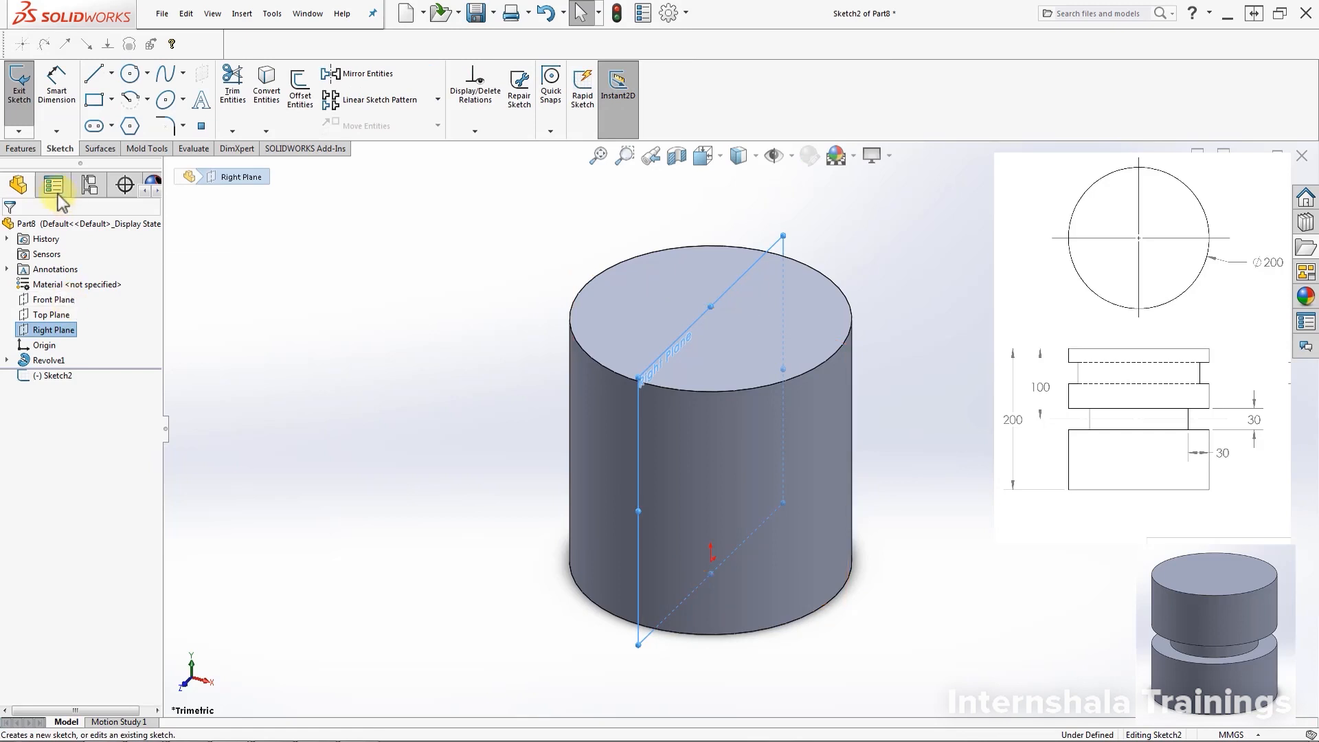
left_click(95, 358)
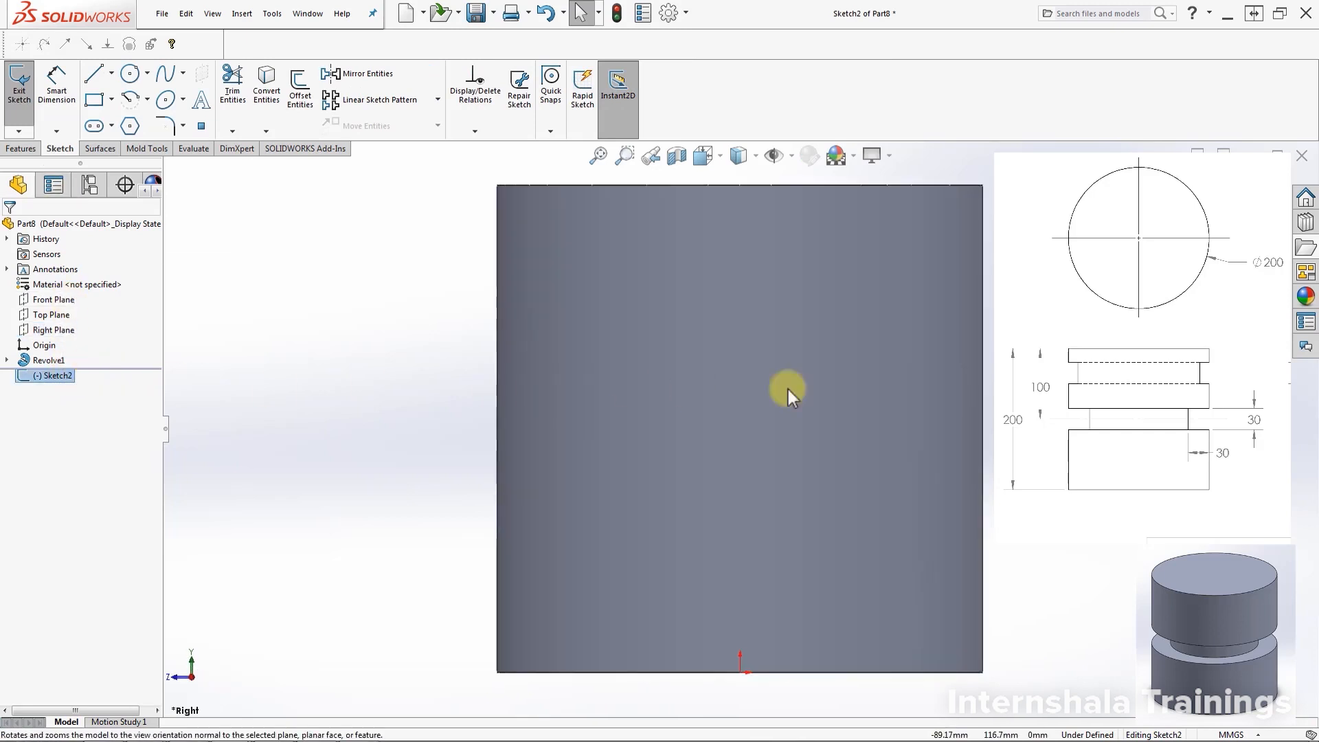
left_click(94, 100)
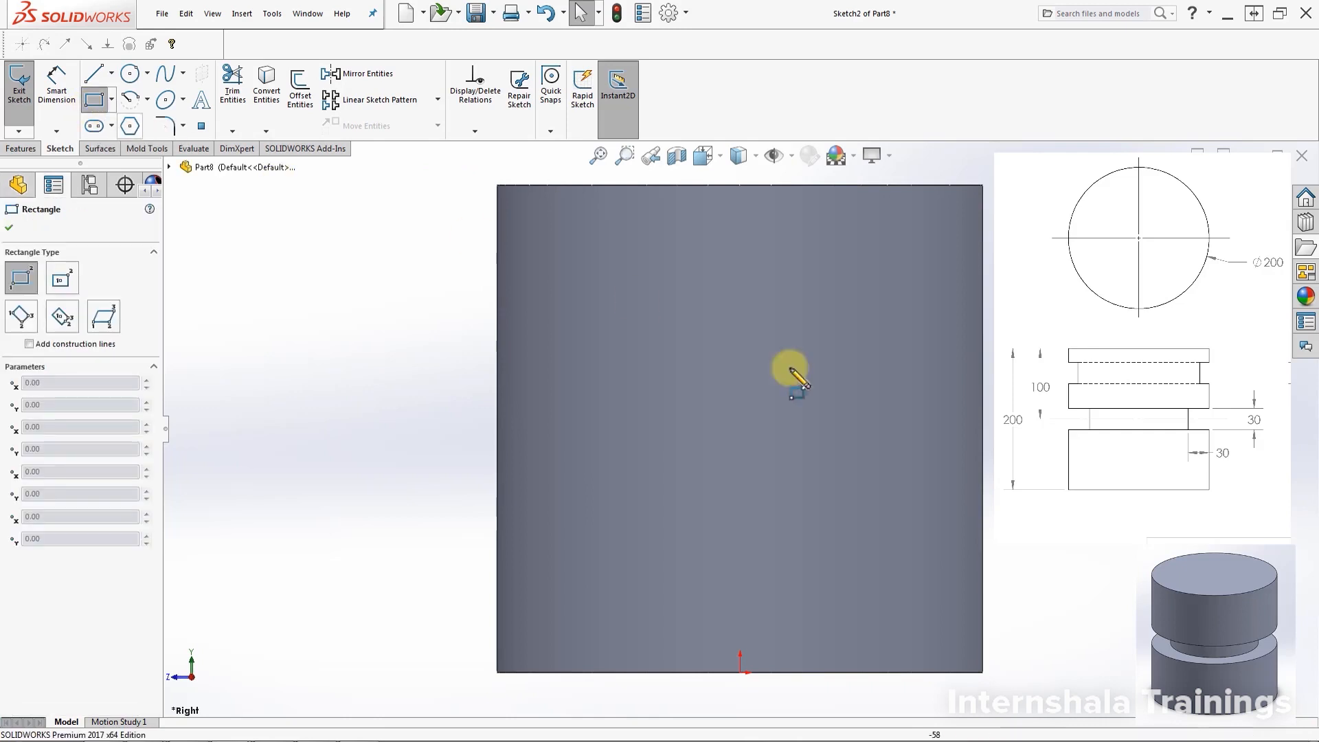
left_click(907, 453)
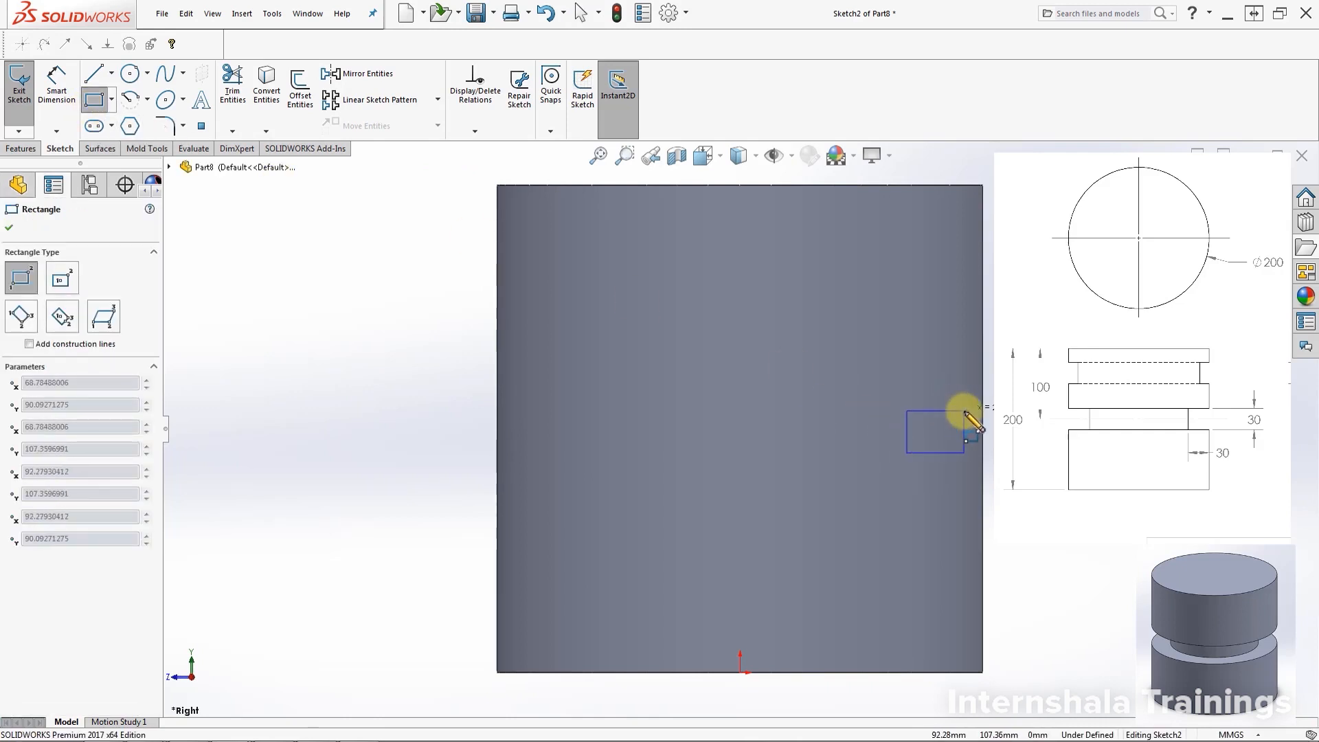
left_click(964, 410)
Dimension the rectangle 30 wide and make its bottom and right edges equal
left_click(56, 86)
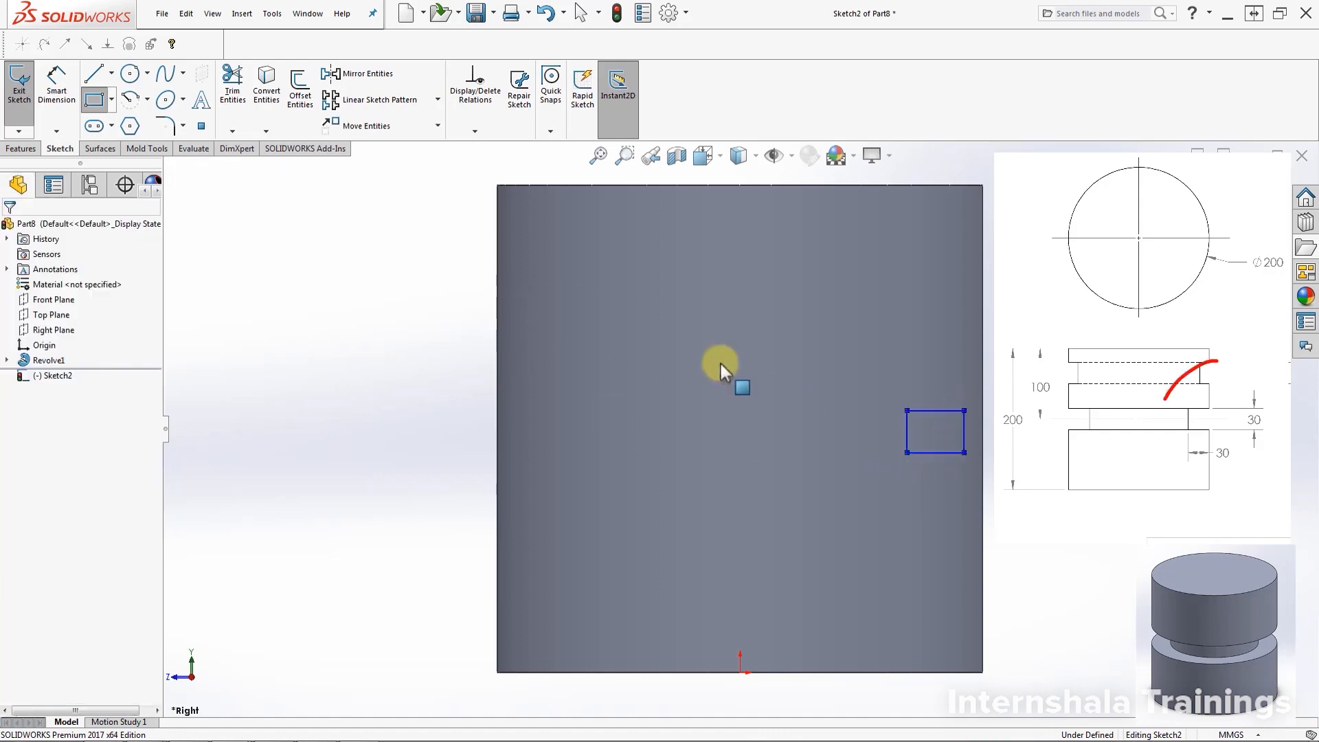
left_click(937, 454)
left_click(941, 503)
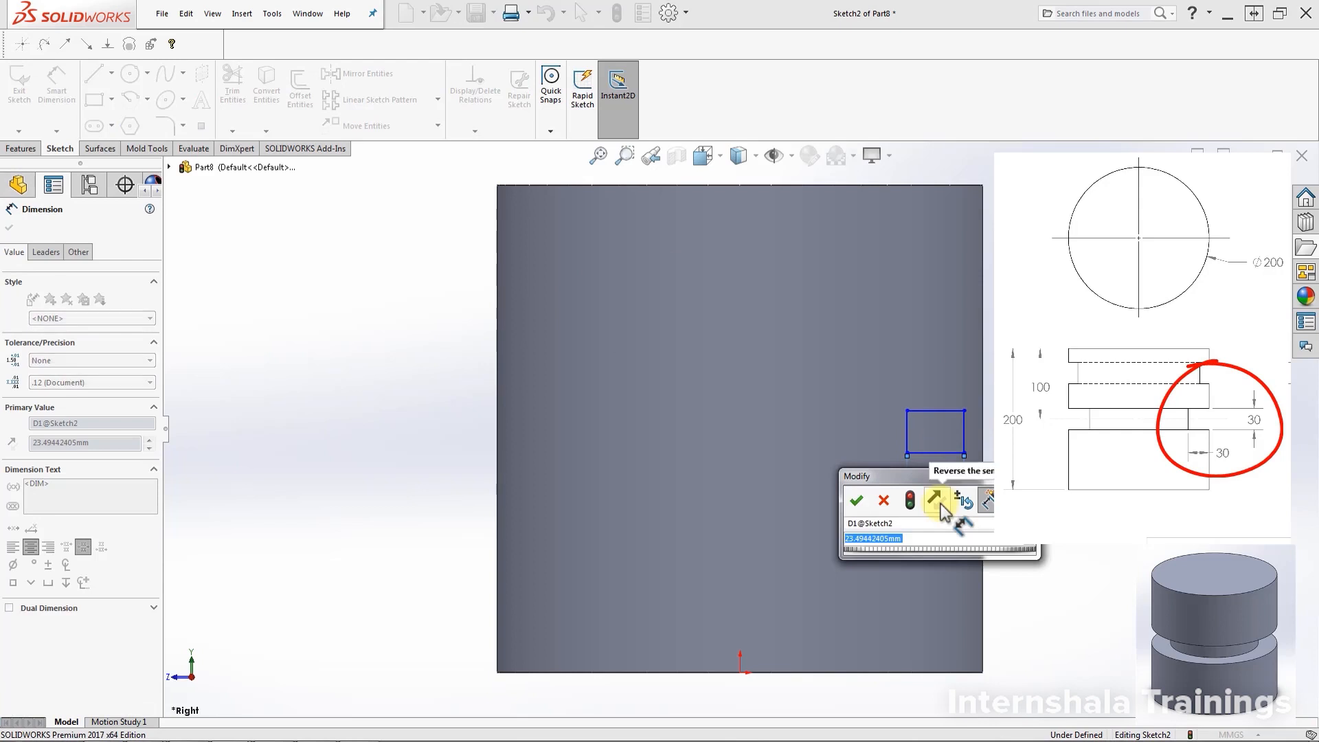
type("30")
key("Return")
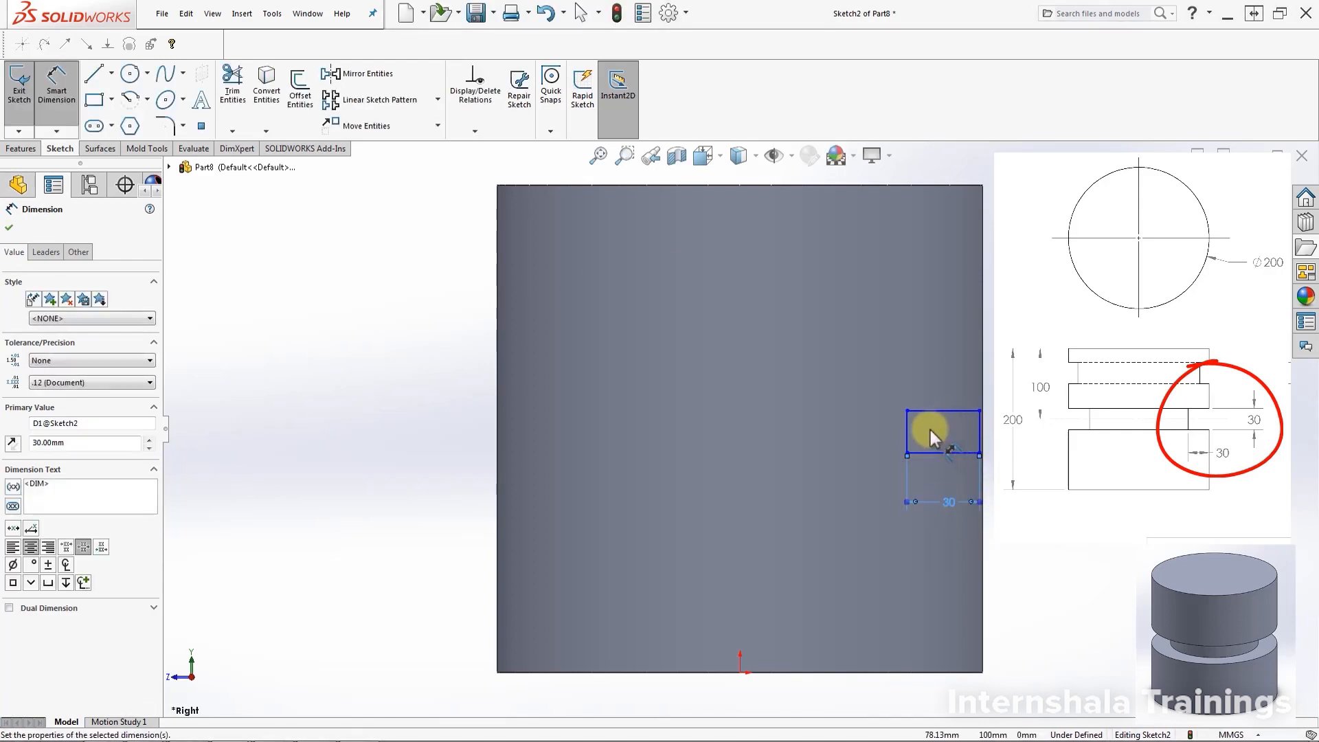
key("Escape")
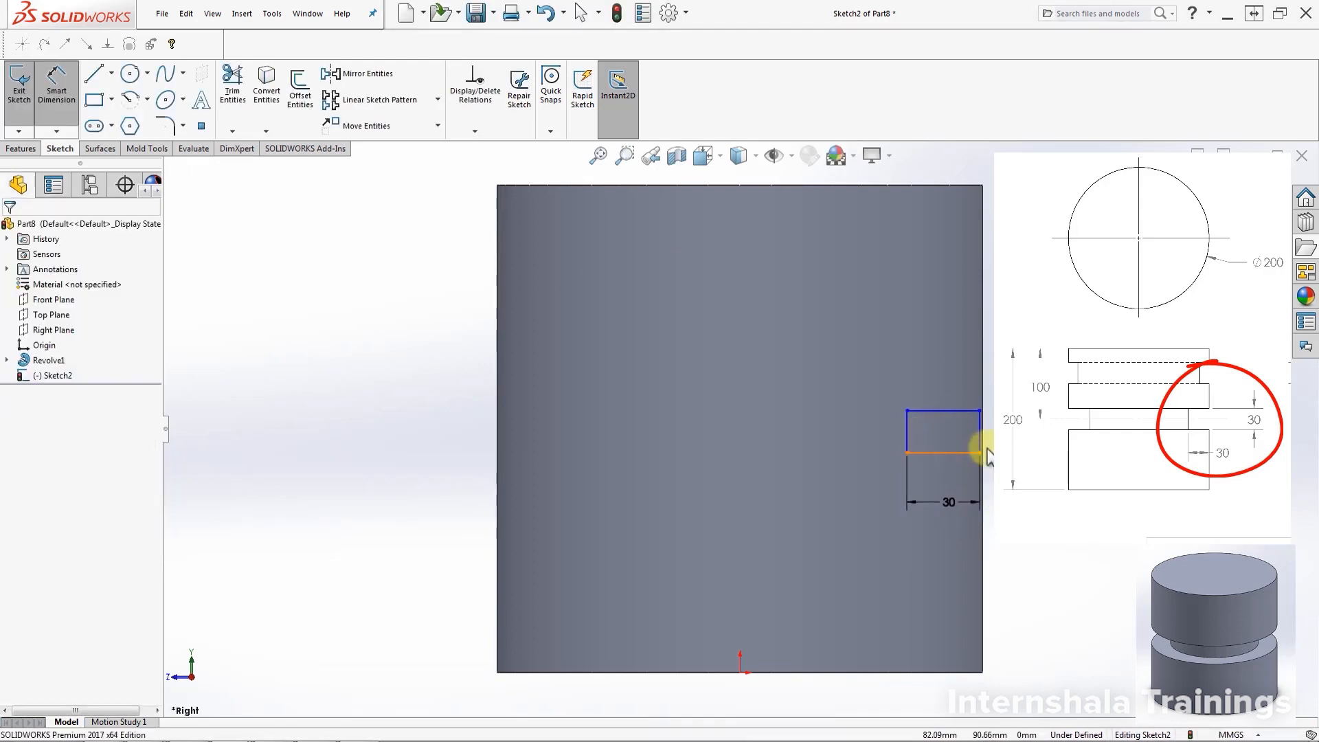
left_click(981, 452)
left_click(979, 438, "ctrl")
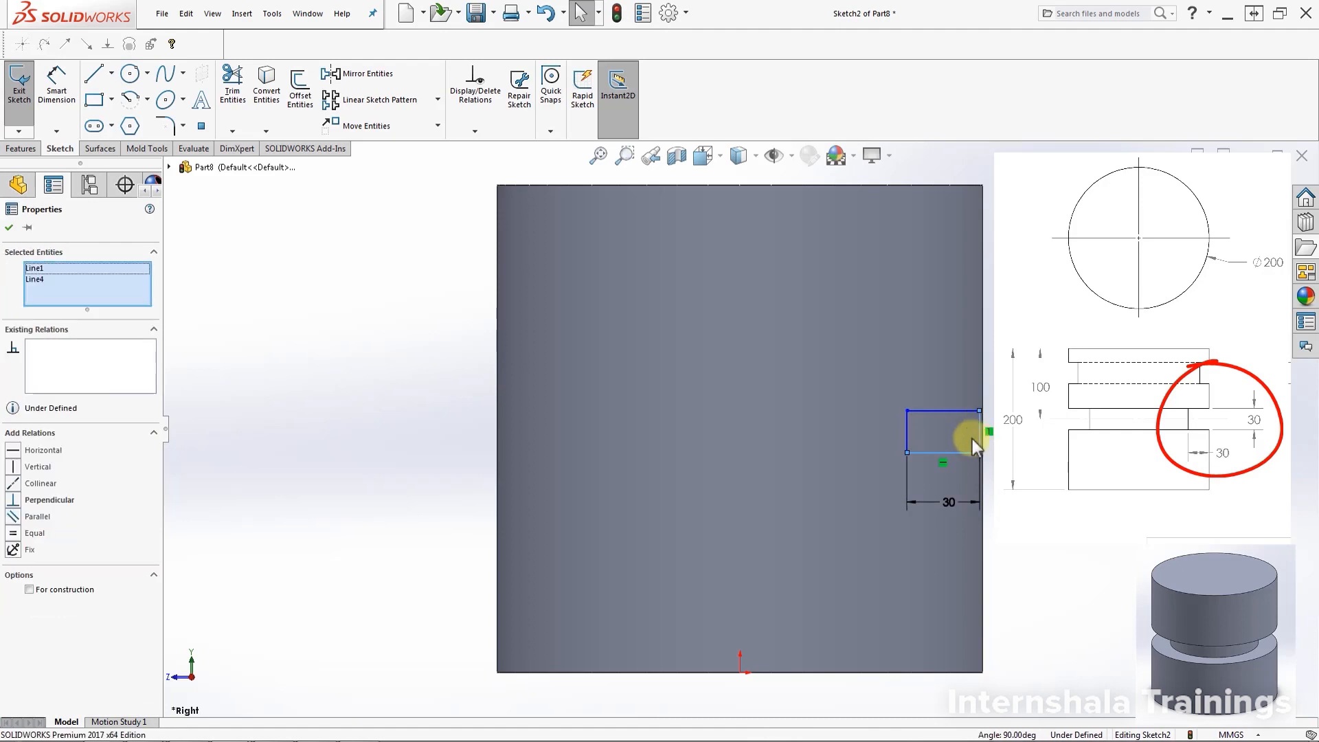
left_click(13, 533)
key("Escape")
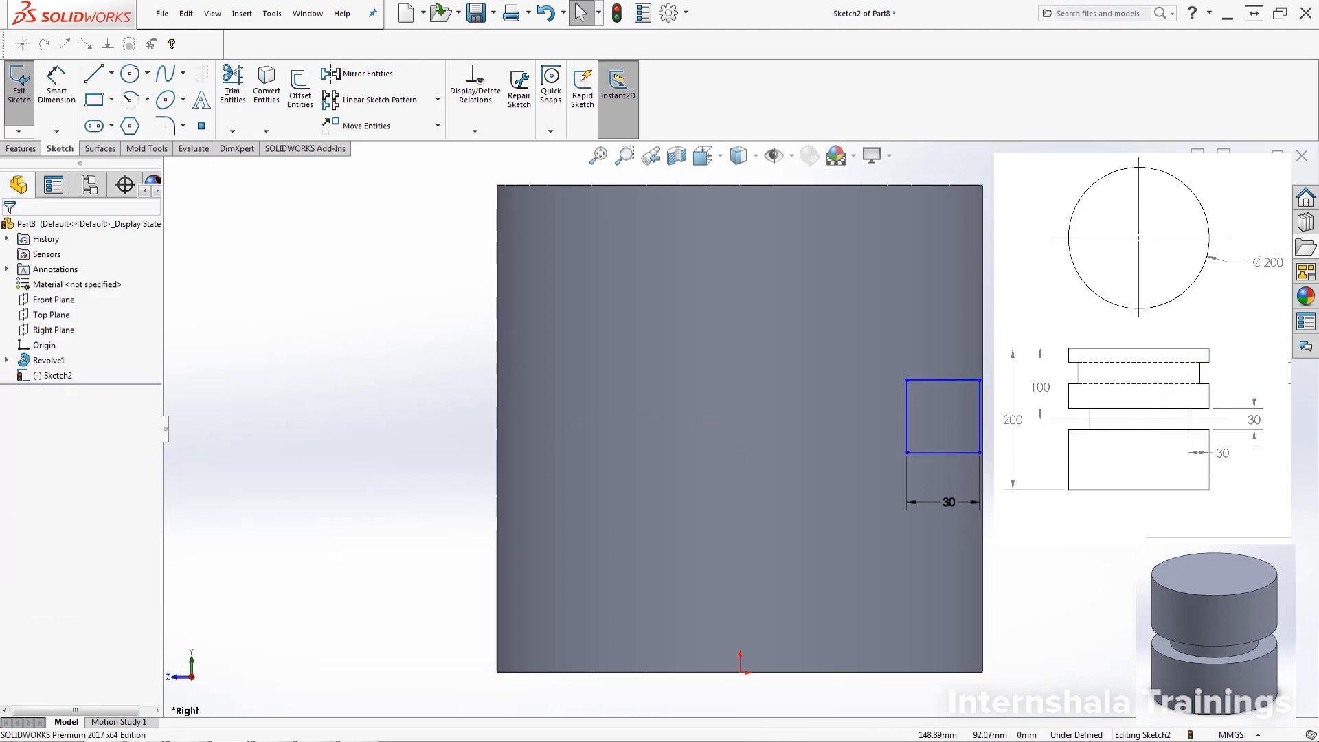
Draw a vertical 200 mm construction centerline from the sketch origin to the cylinder's top edge
left_click(111, 73)
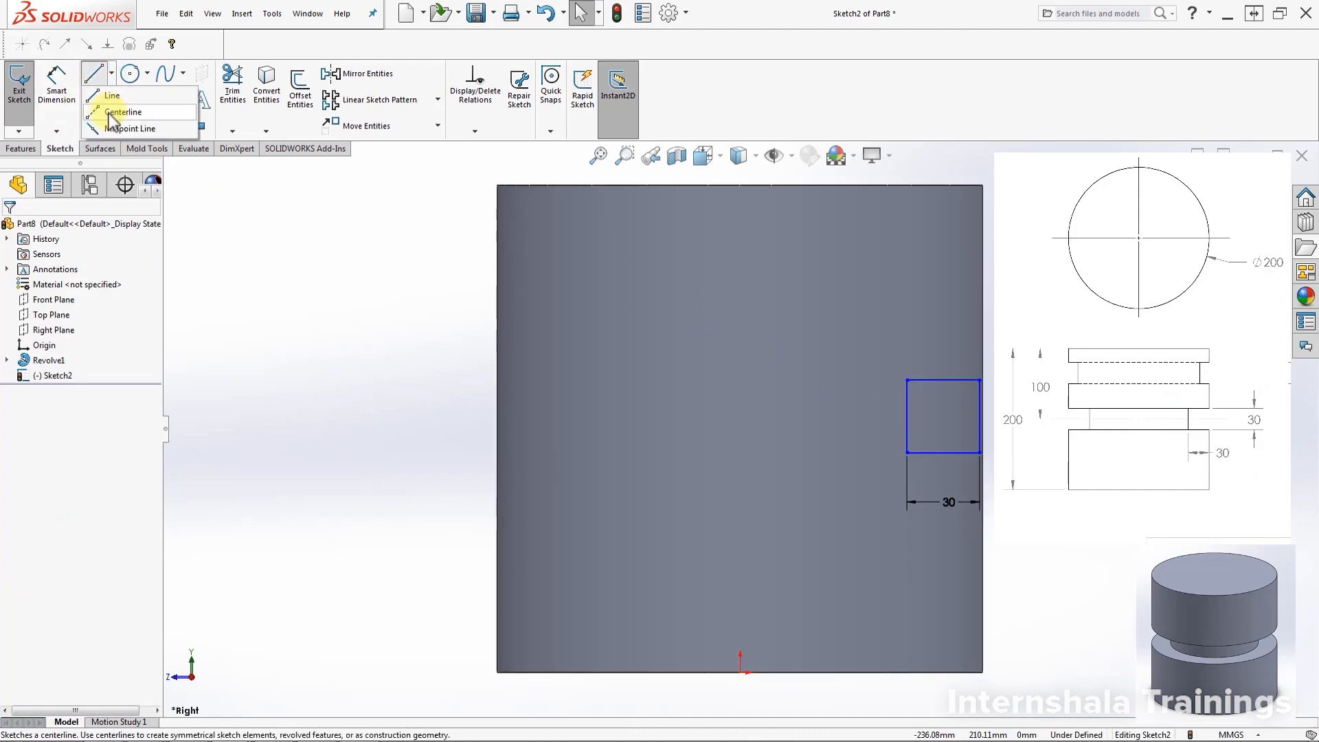
left_click(109, 113)
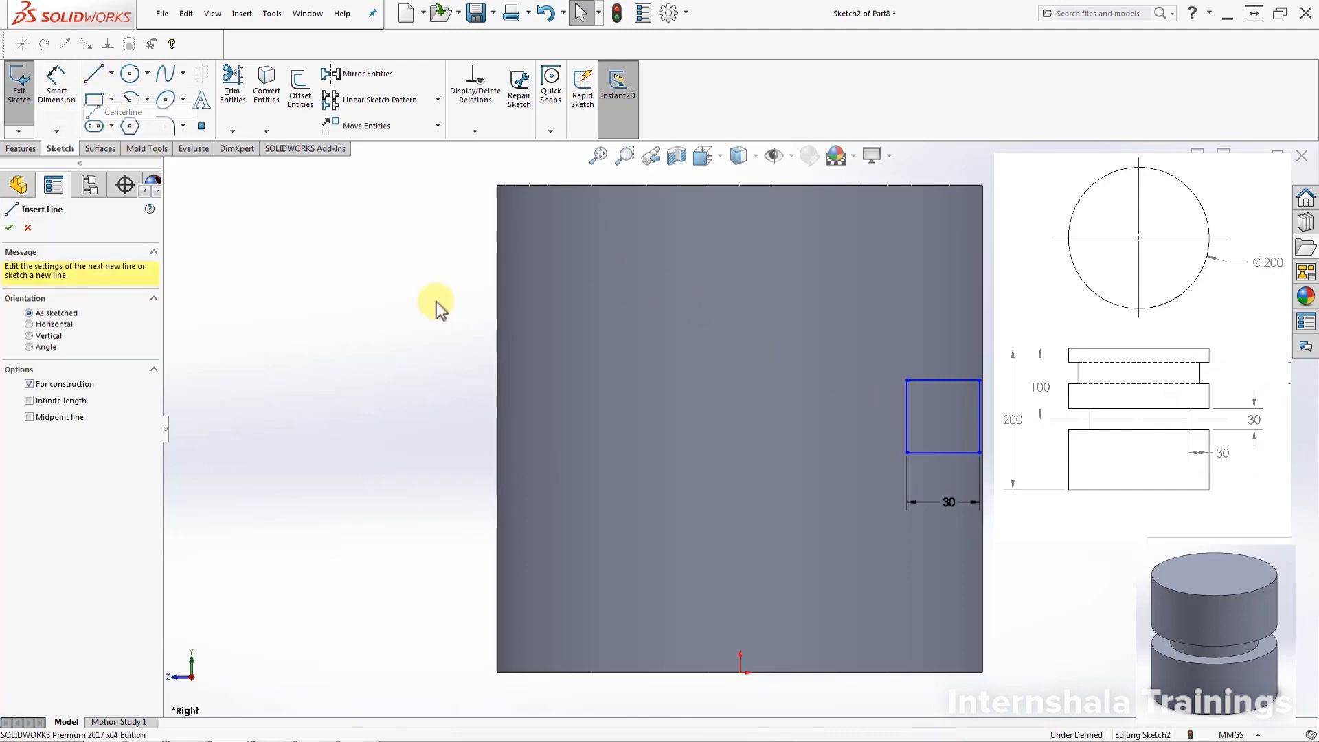
left_click(739, 672)
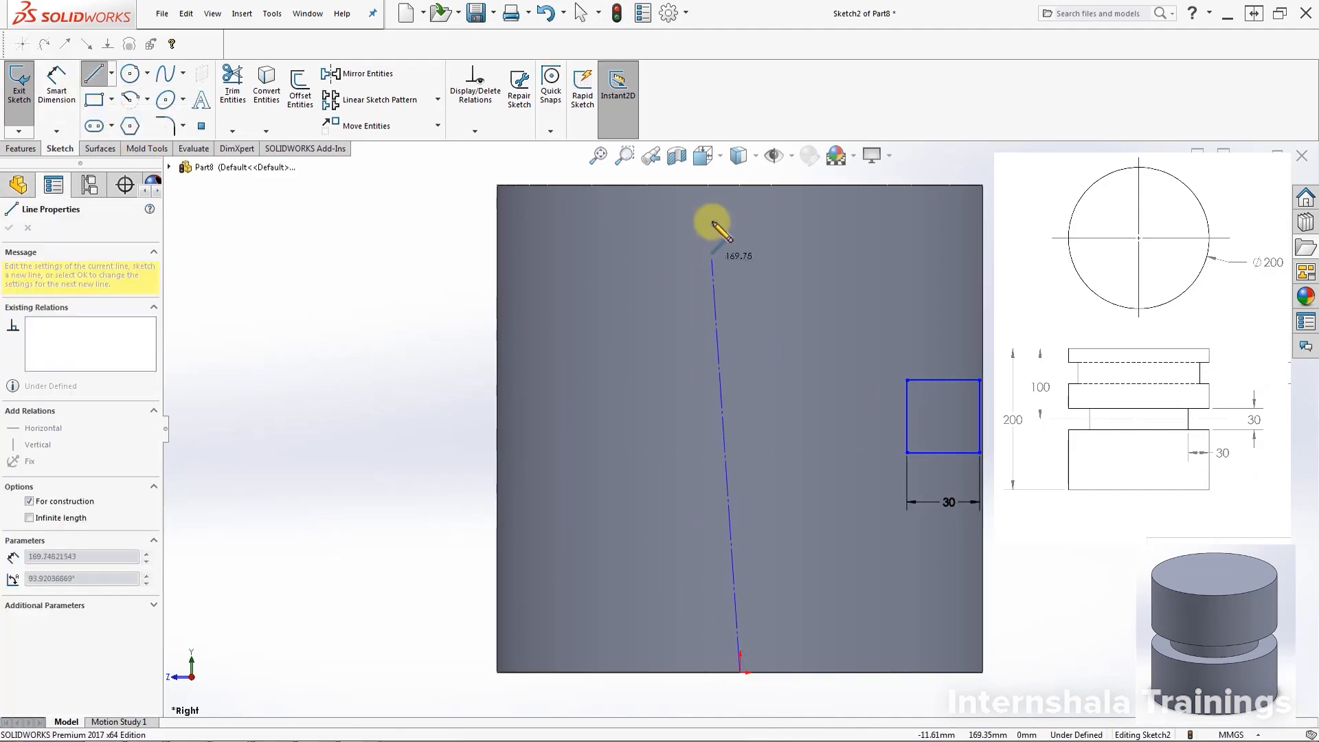
double_click(739, 185)
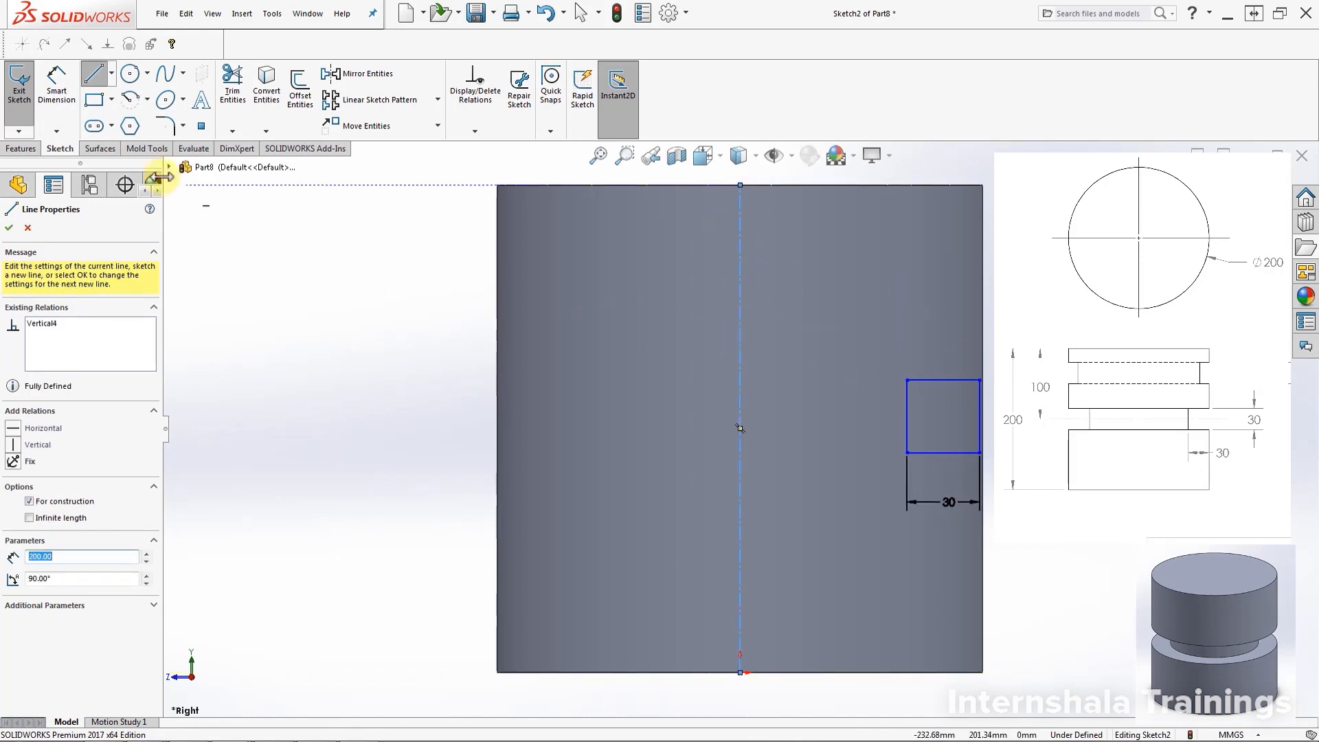
left_click(10, 229)
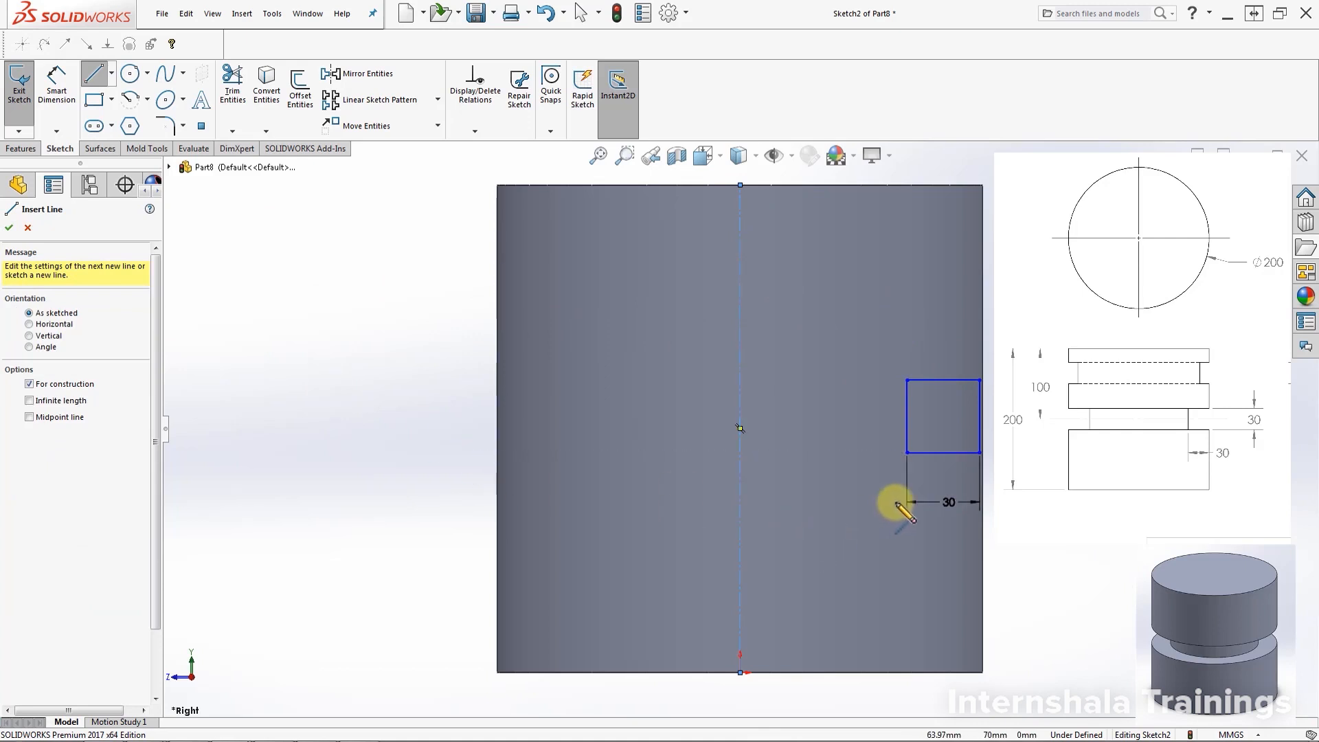
key("Escape")
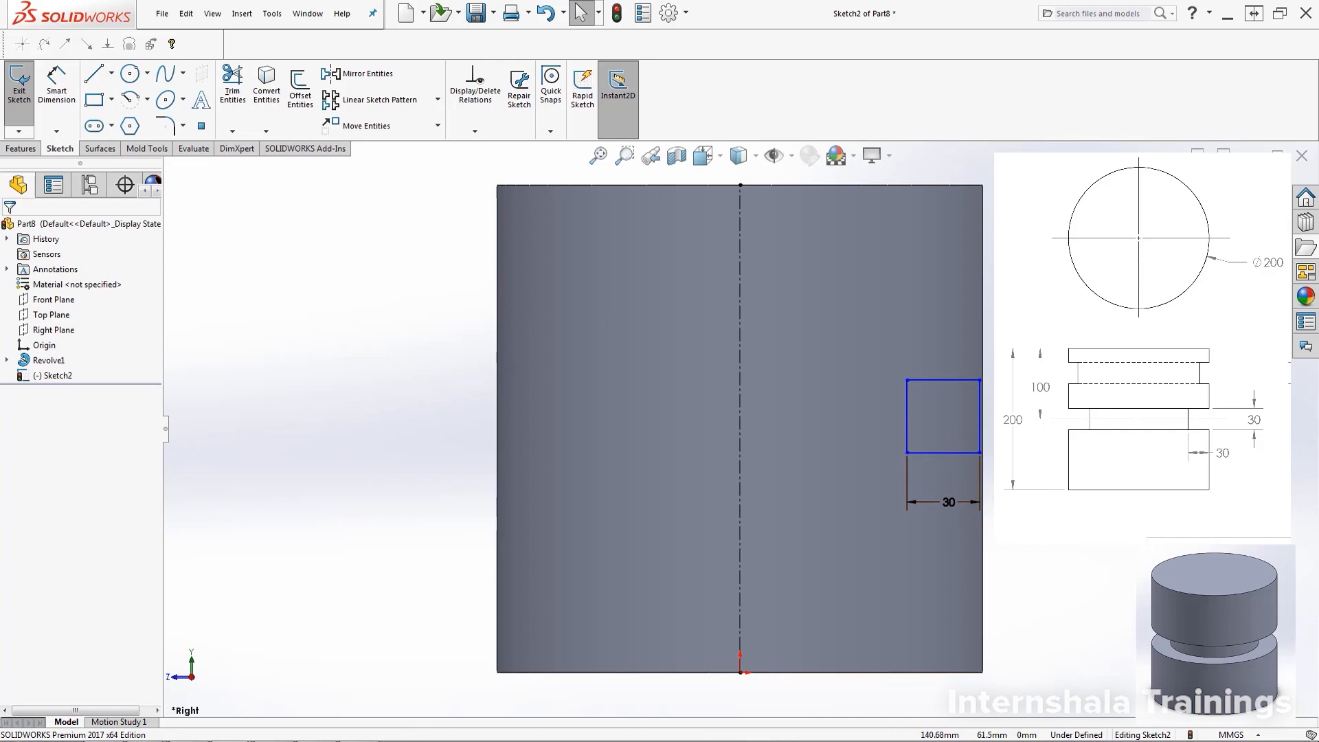
Make the square's right edge collinear with the cylinder's right silhouette edge
mouse_move(941, 452)
left_mouse_down()
mouse_move(932, 474)
mouse_move(943, 463)
left_mouse_up()
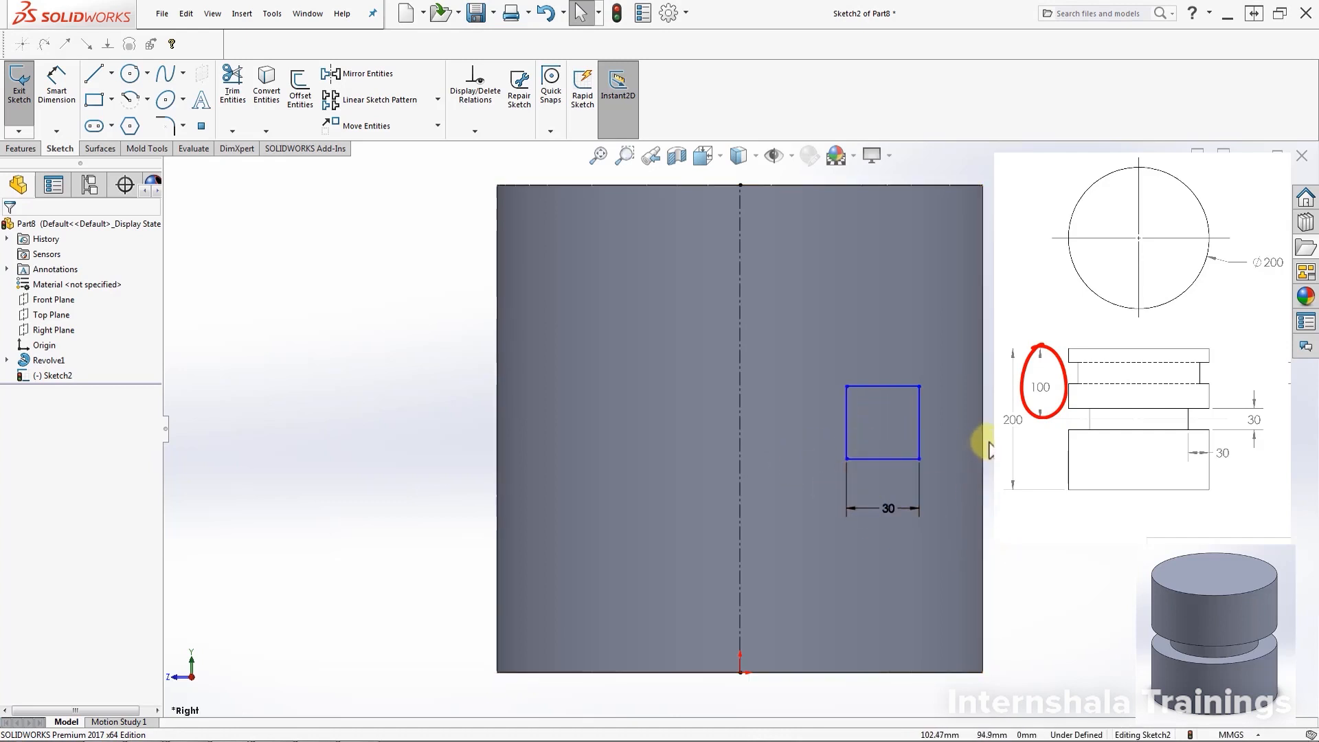
left_click_drag(904, 459, 937, 484)
key("Escape")
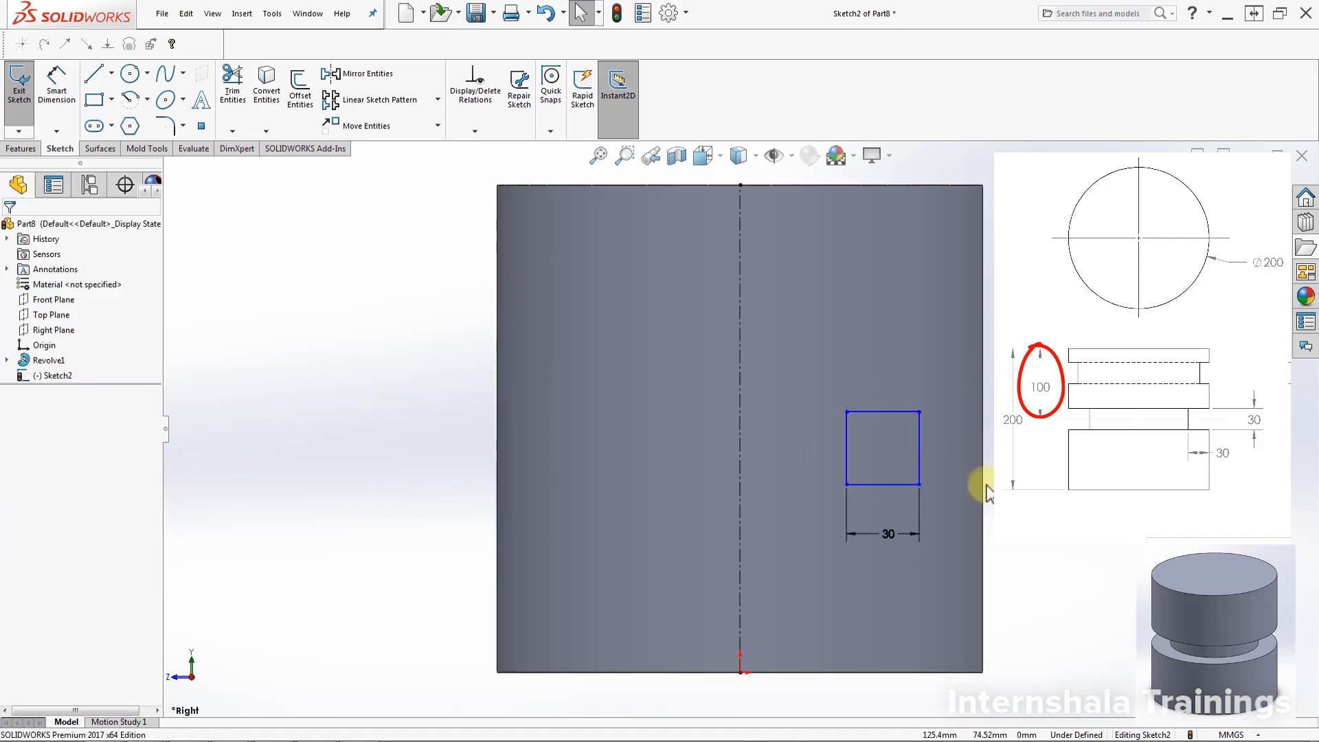
left_click(920, 467)
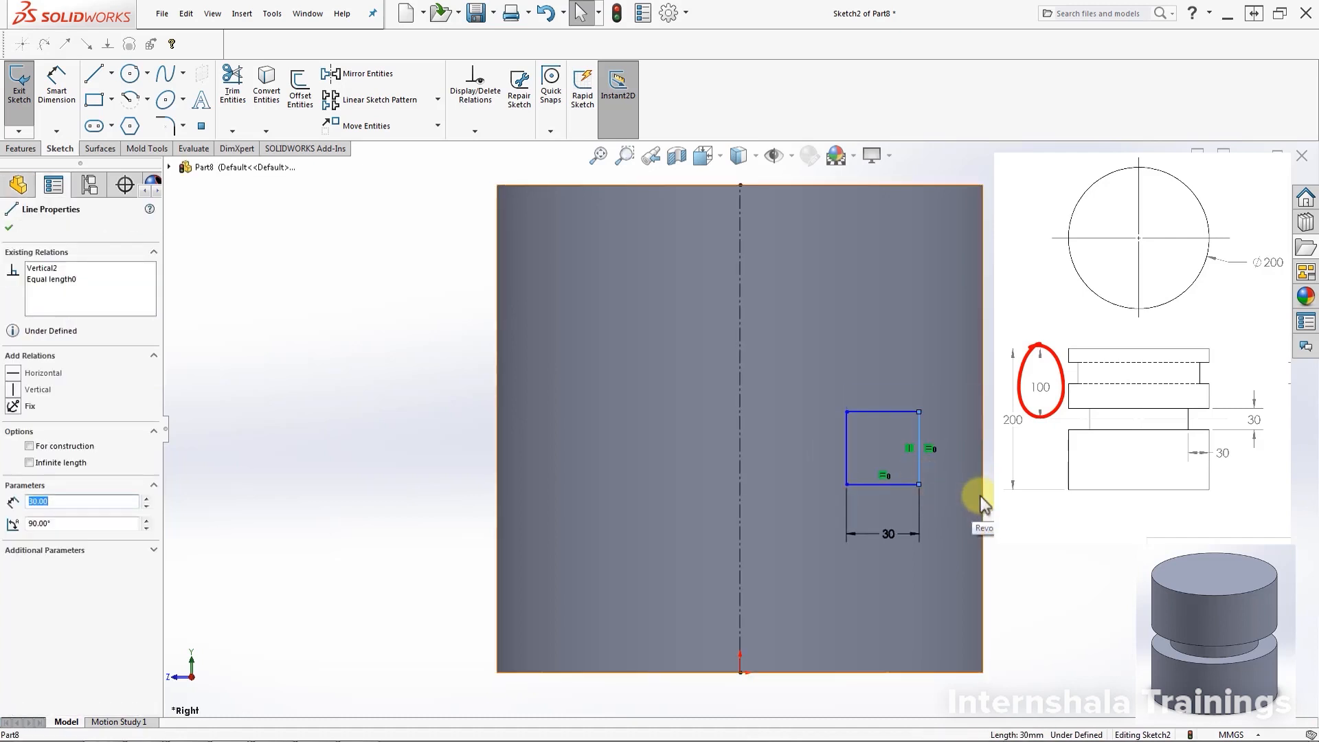
left_click(983, 496, "ctrl")
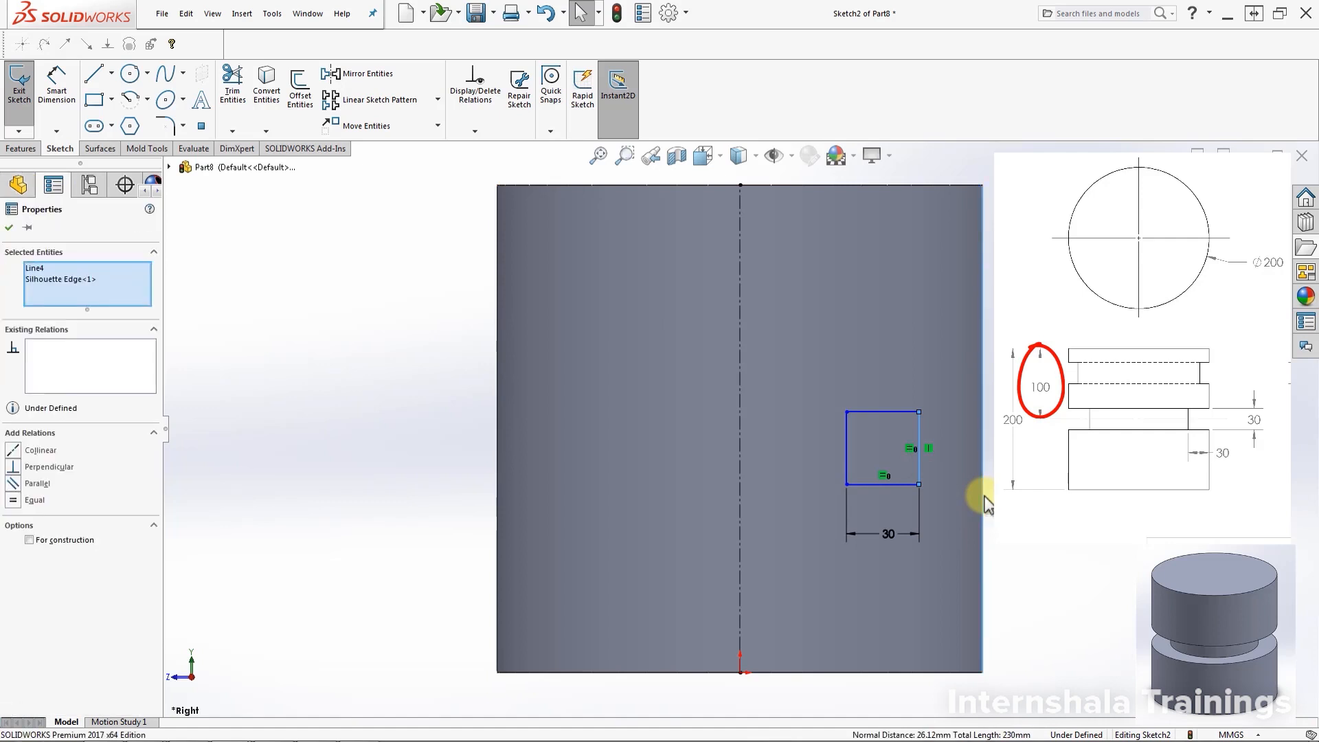
left_click(13, 450)
key("Escape")
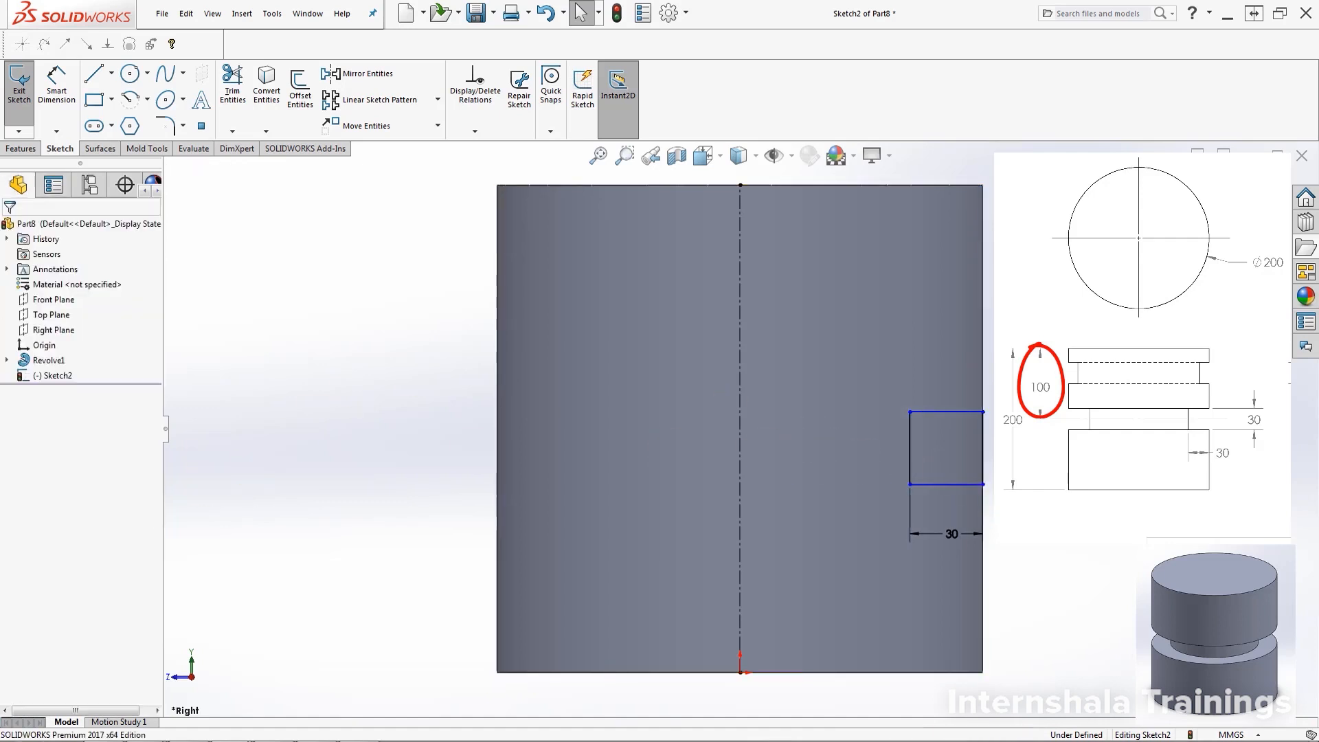
Drag the 30 mm square slightly higher along the cylinder's right side
left_click_drag(955, 343, 922, 348)
left_click_drag(934, 340, 947, 396)
key("Escape")
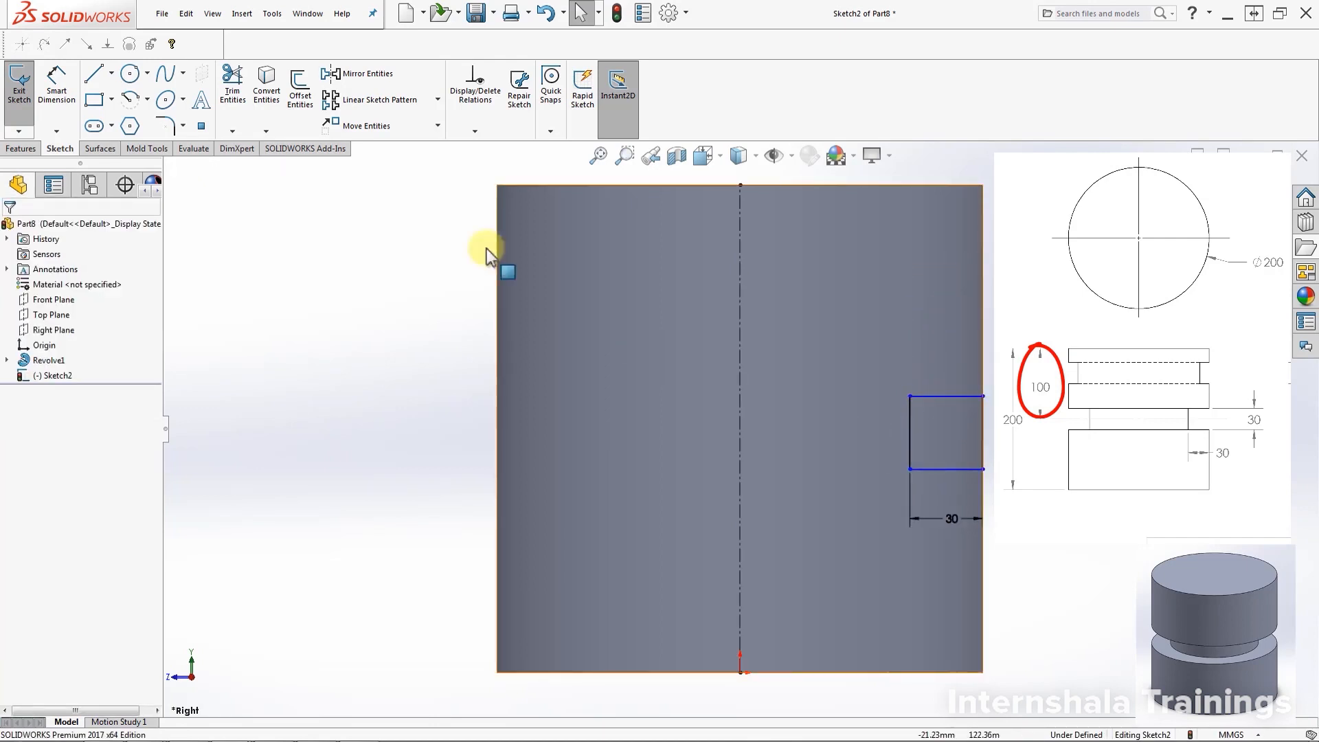
left_click(110, 73)
left_click(117, 113)
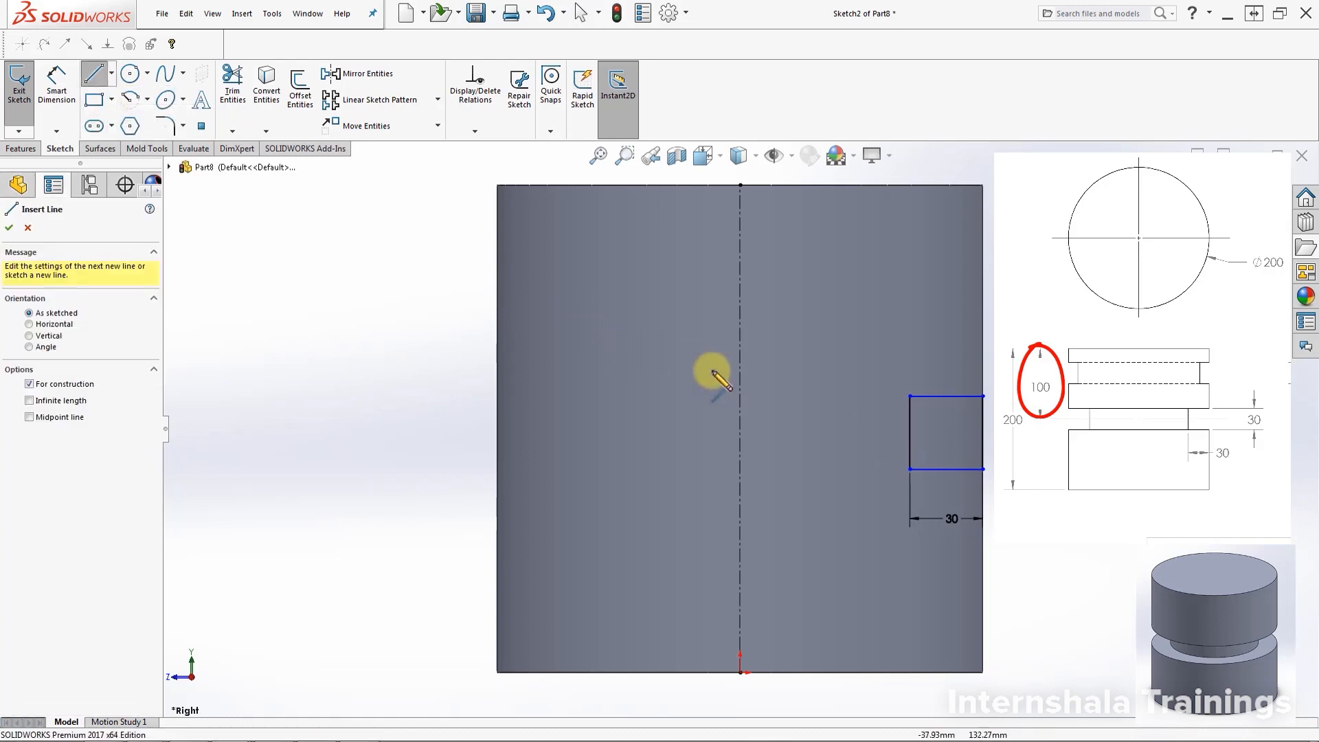
Draw a horizontal centerline between the square's left and right edge midpoints
left_click(909, 433)
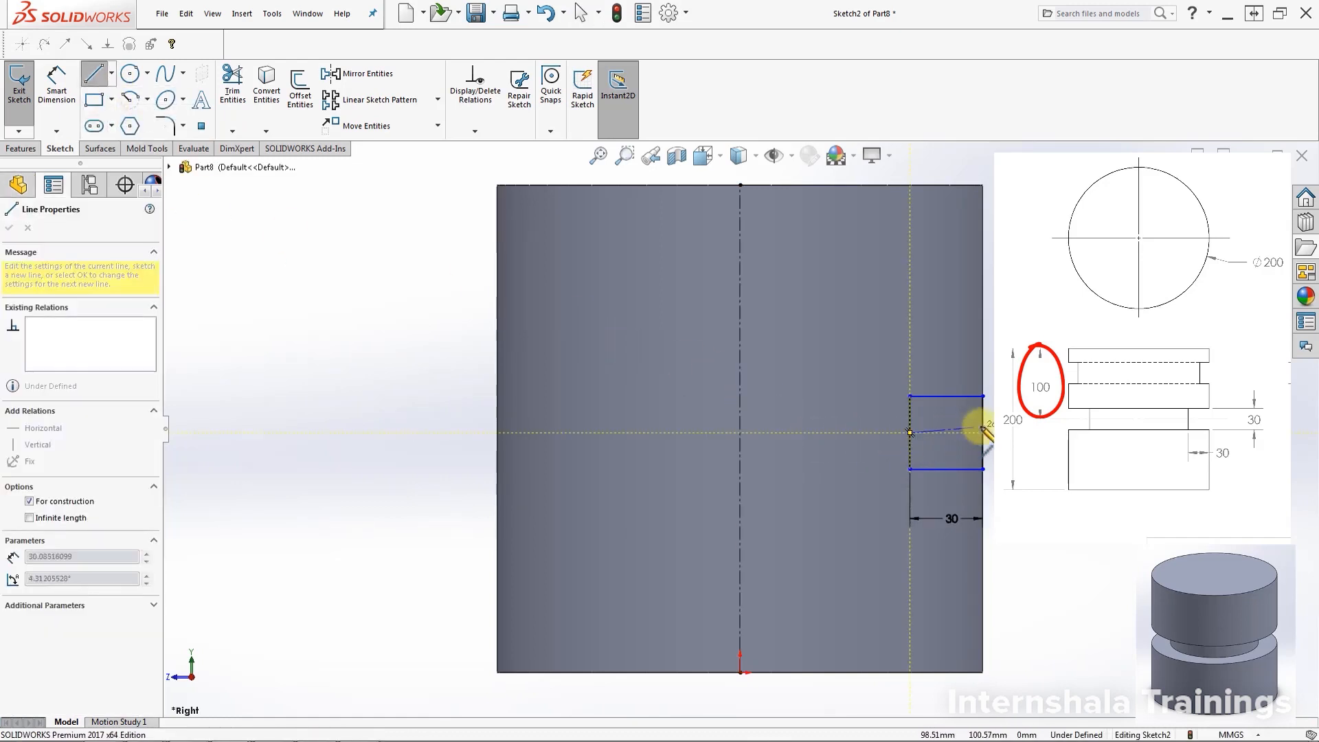
left_click(983, 433)
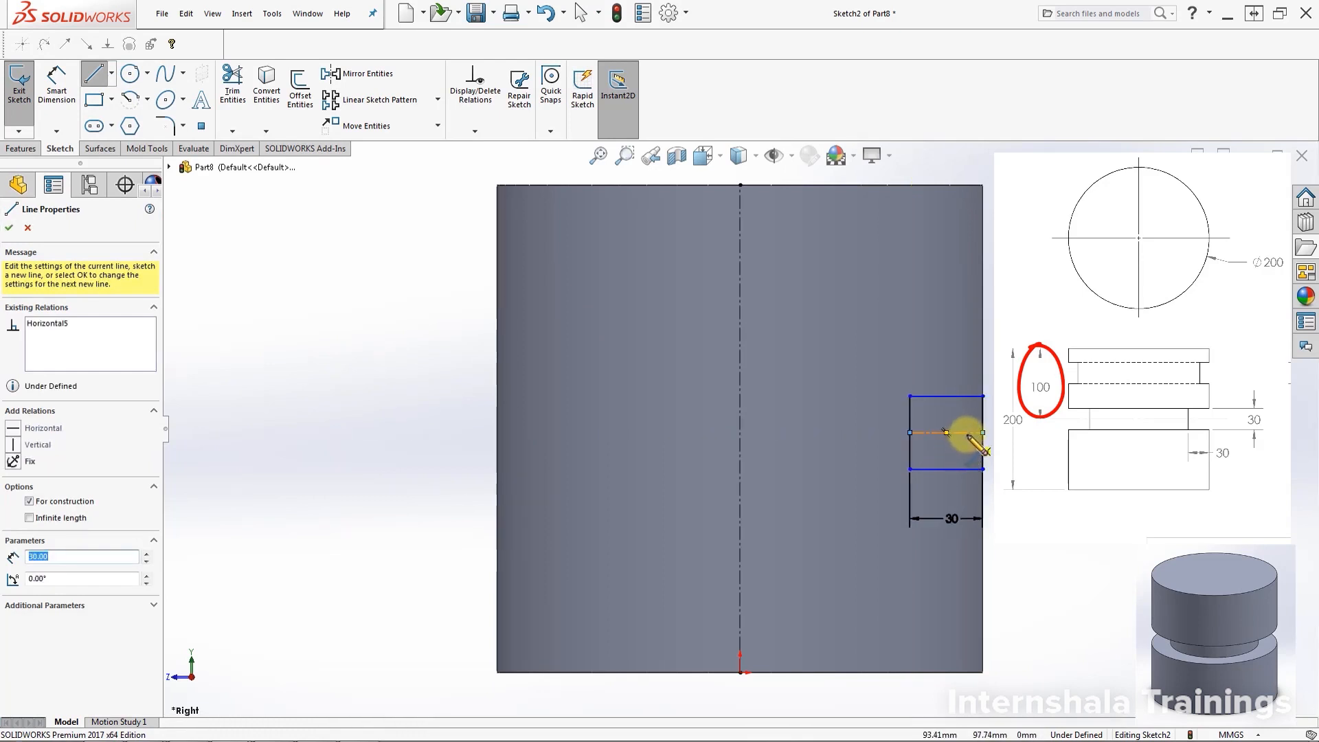
key("Escape")
mouse_move(965, 433)
left_mouse_down()
mouse_move(959, 361)
mouse_move(956, 399)
mouse_move(974, 429)
left_mouse_up()
key("Escape")
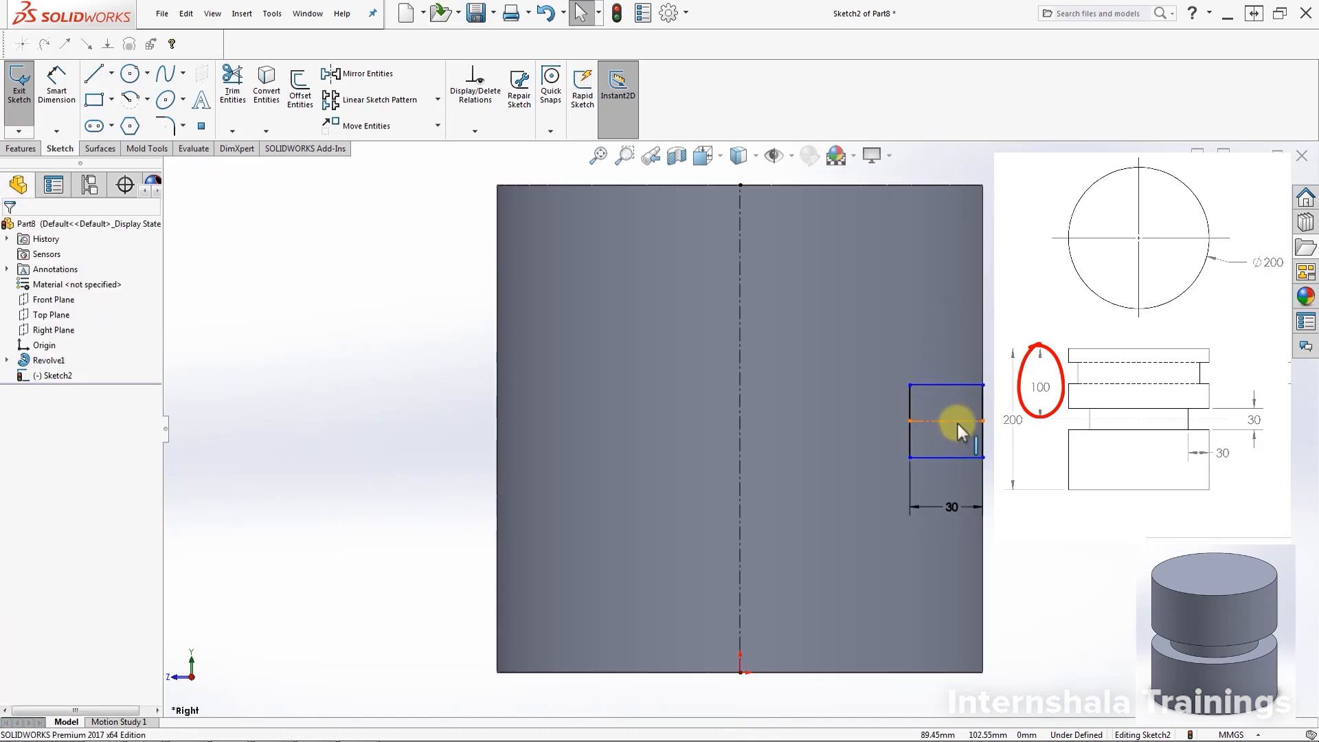
Dimension the square's centerline 100 mm below the cylinder's top edge
left_click(46, 88)
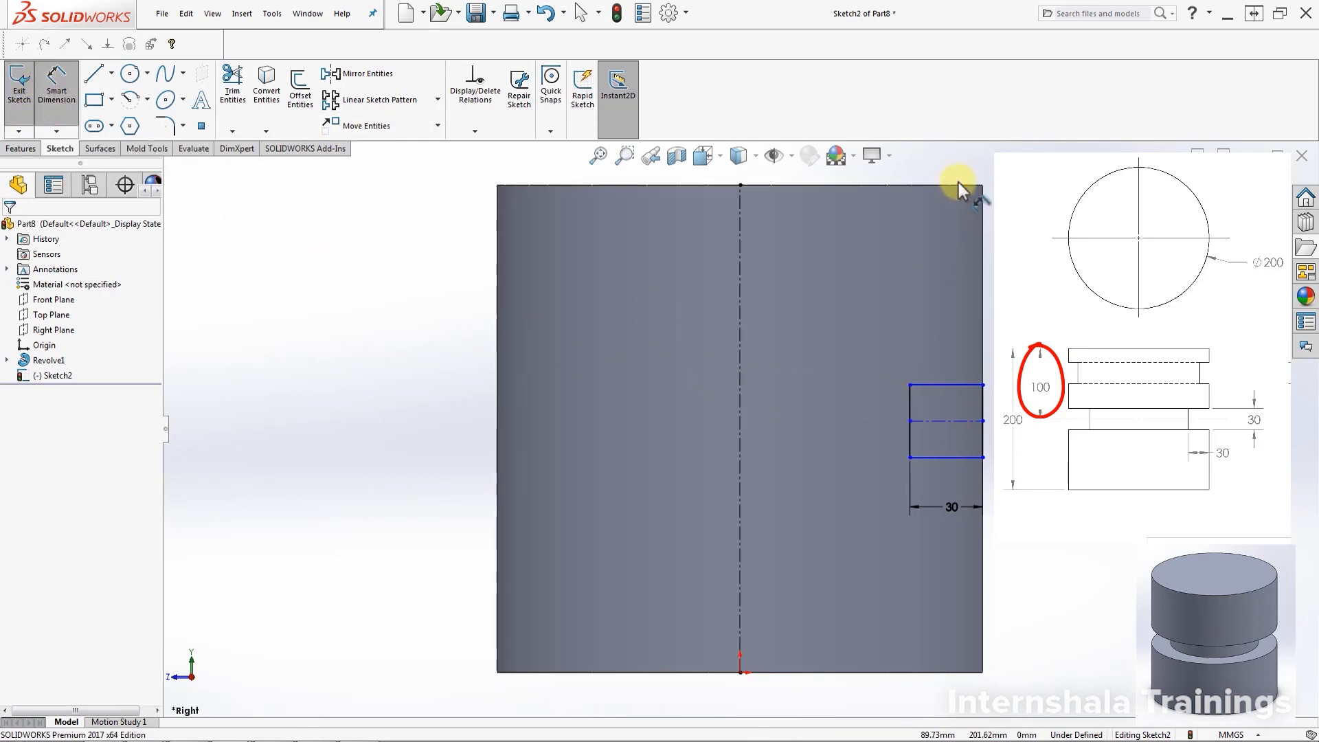
left_click(948, 421)
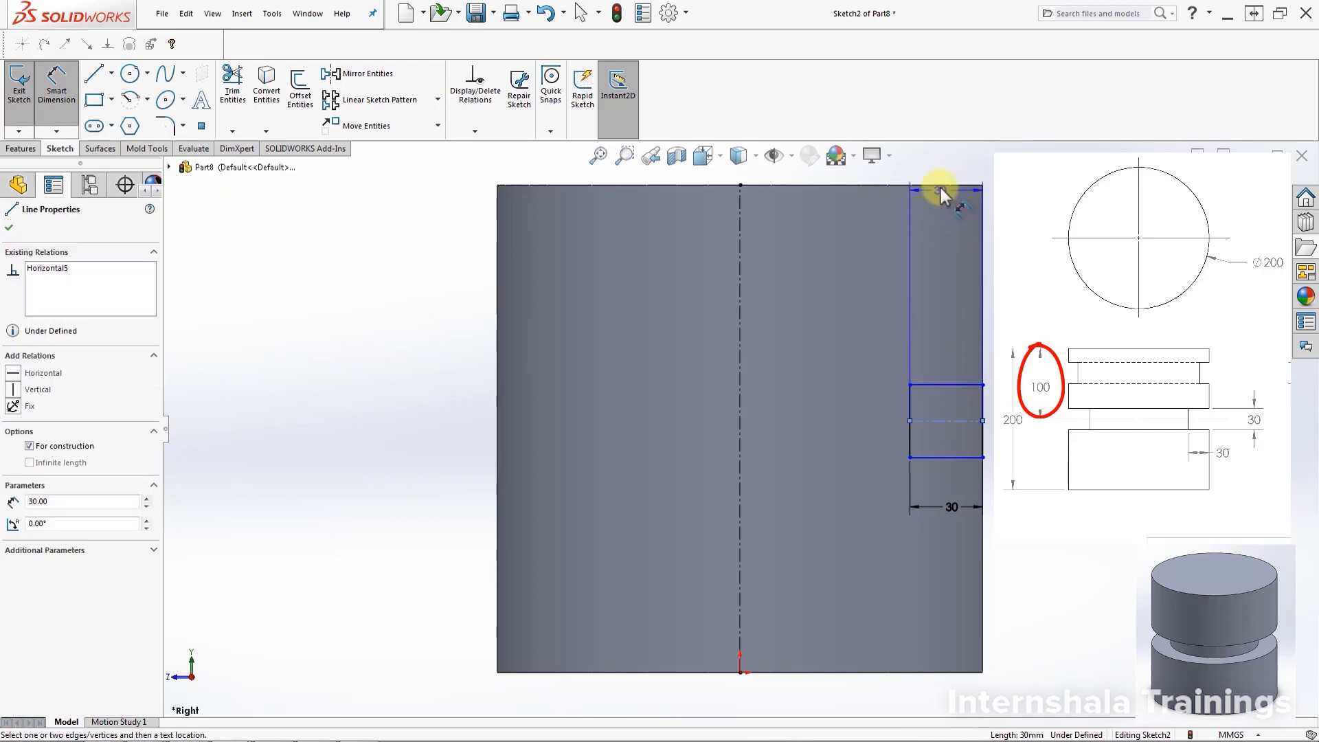
left_click(941, 187)
left_click(931, 299)
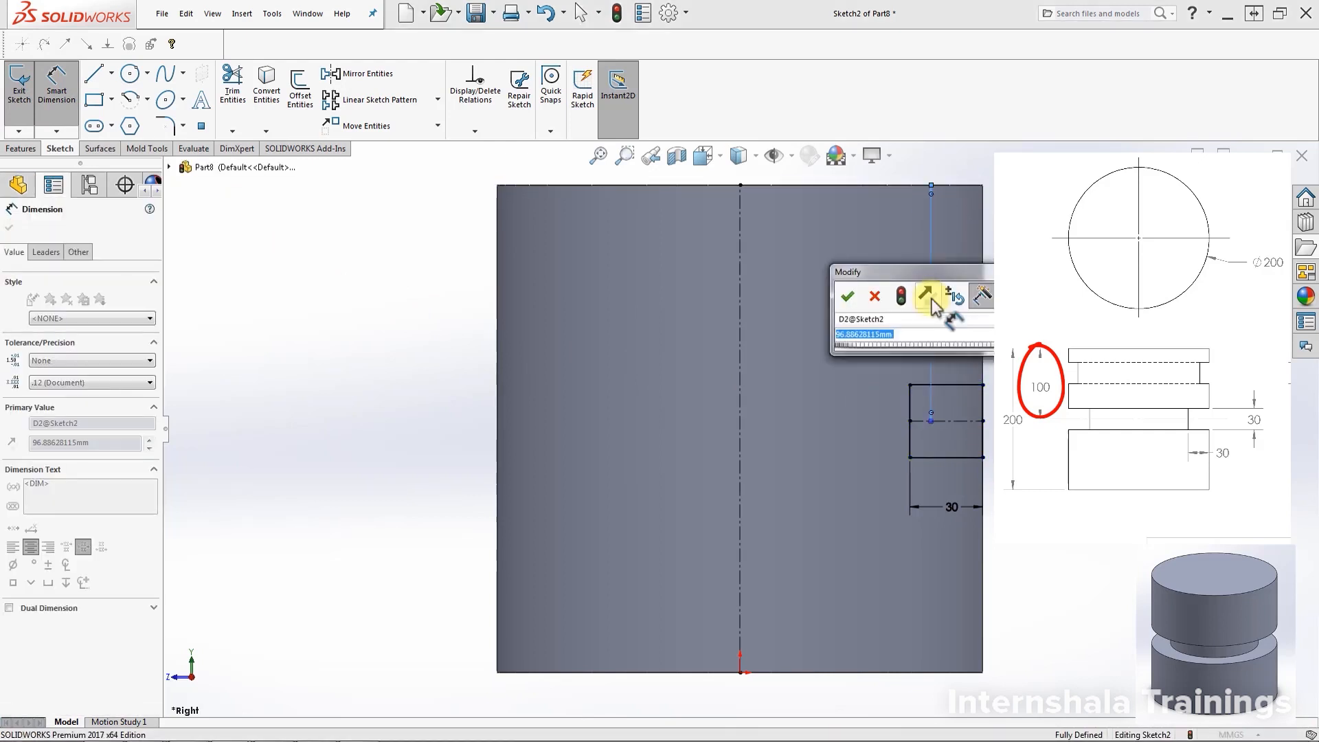
type("100")
key("Return")
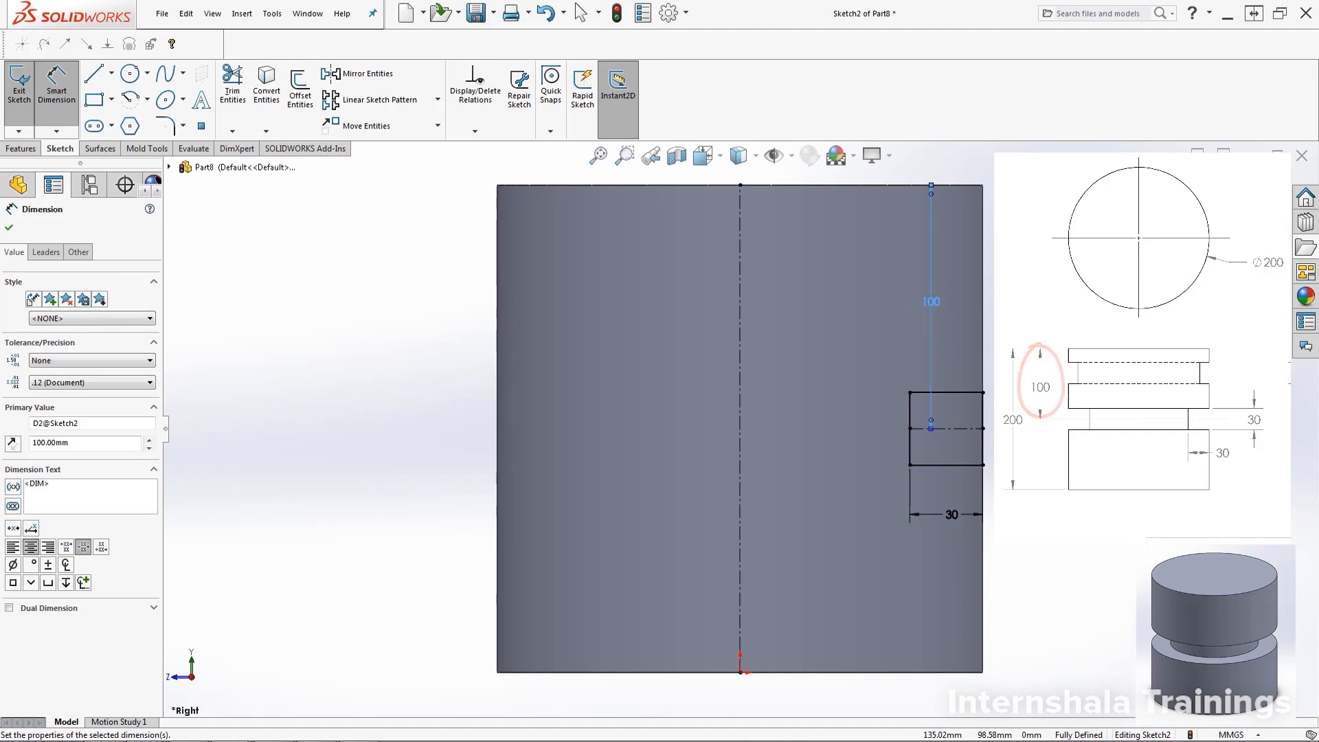
left_click(56, 82)
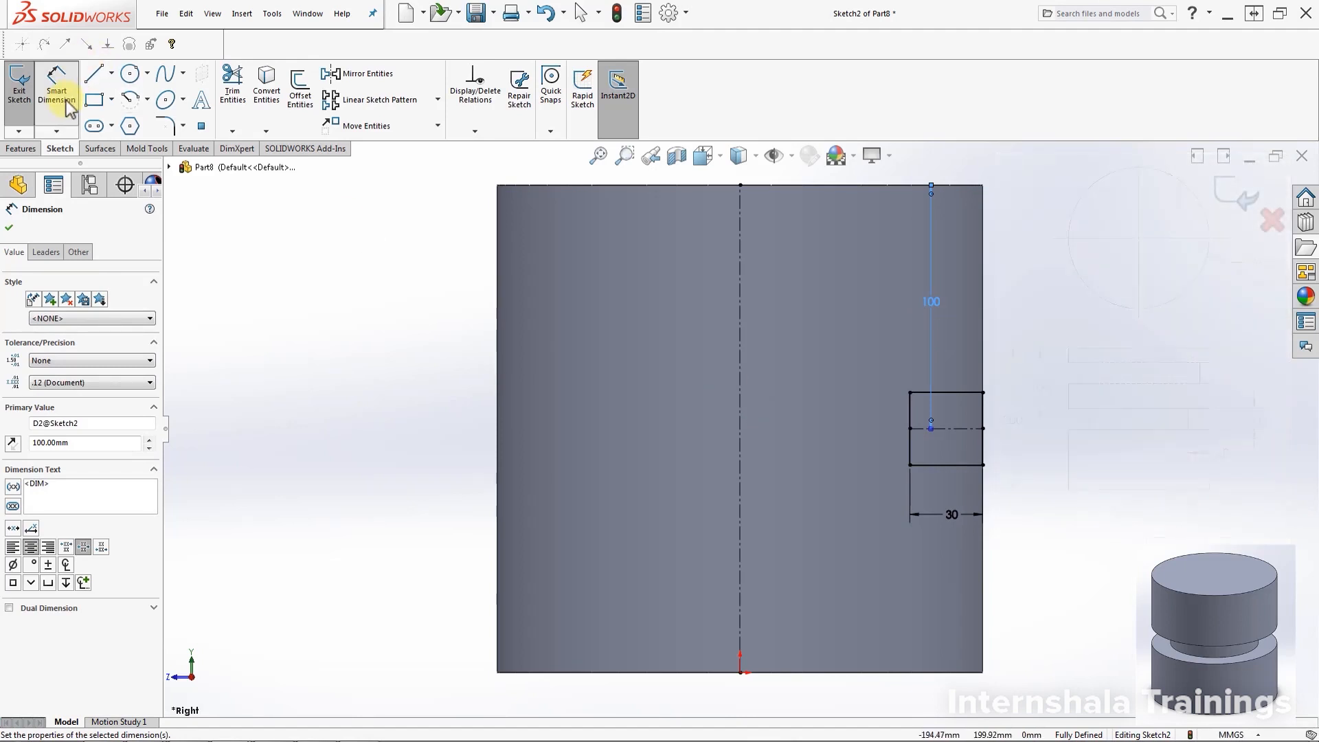
left_click(382, 398)
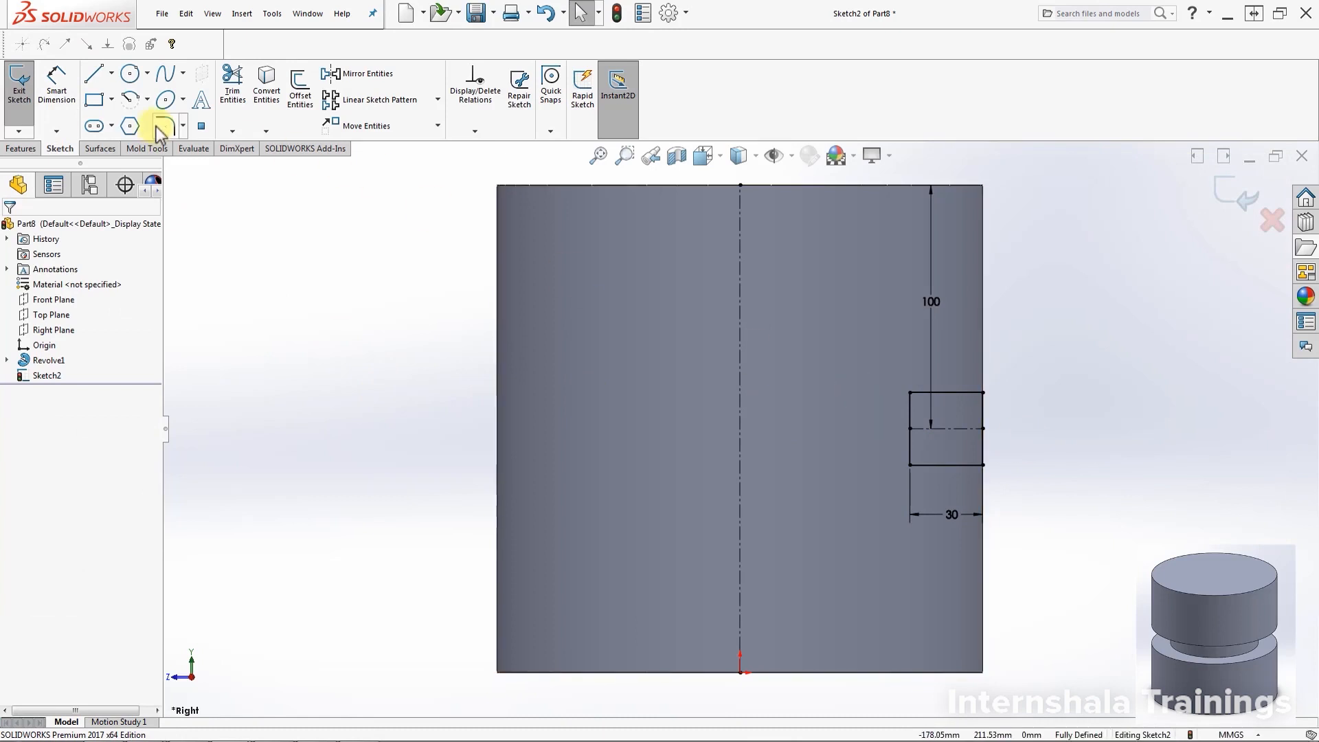
left_click(21, 148)
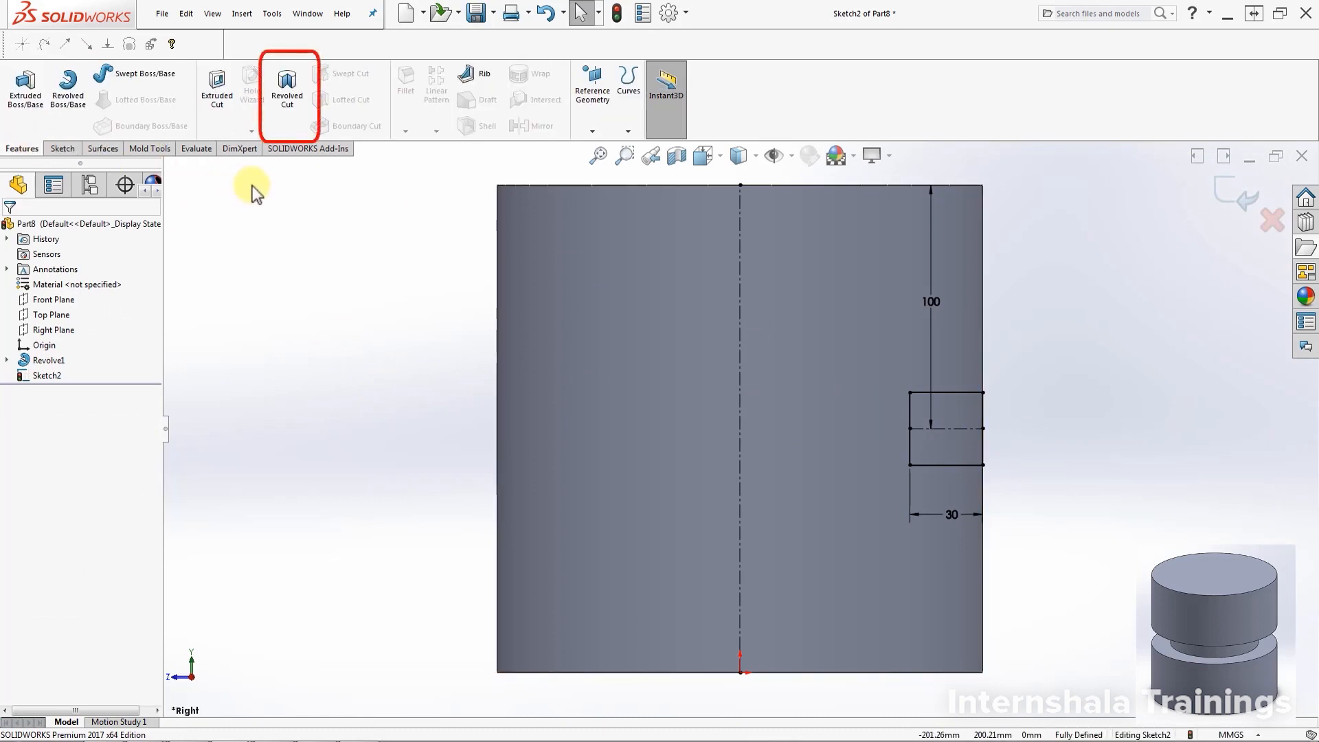
Revolve-cut the 30 mm square 360° around the vertical centerline to groove the cylinder
left_click(290, 96)
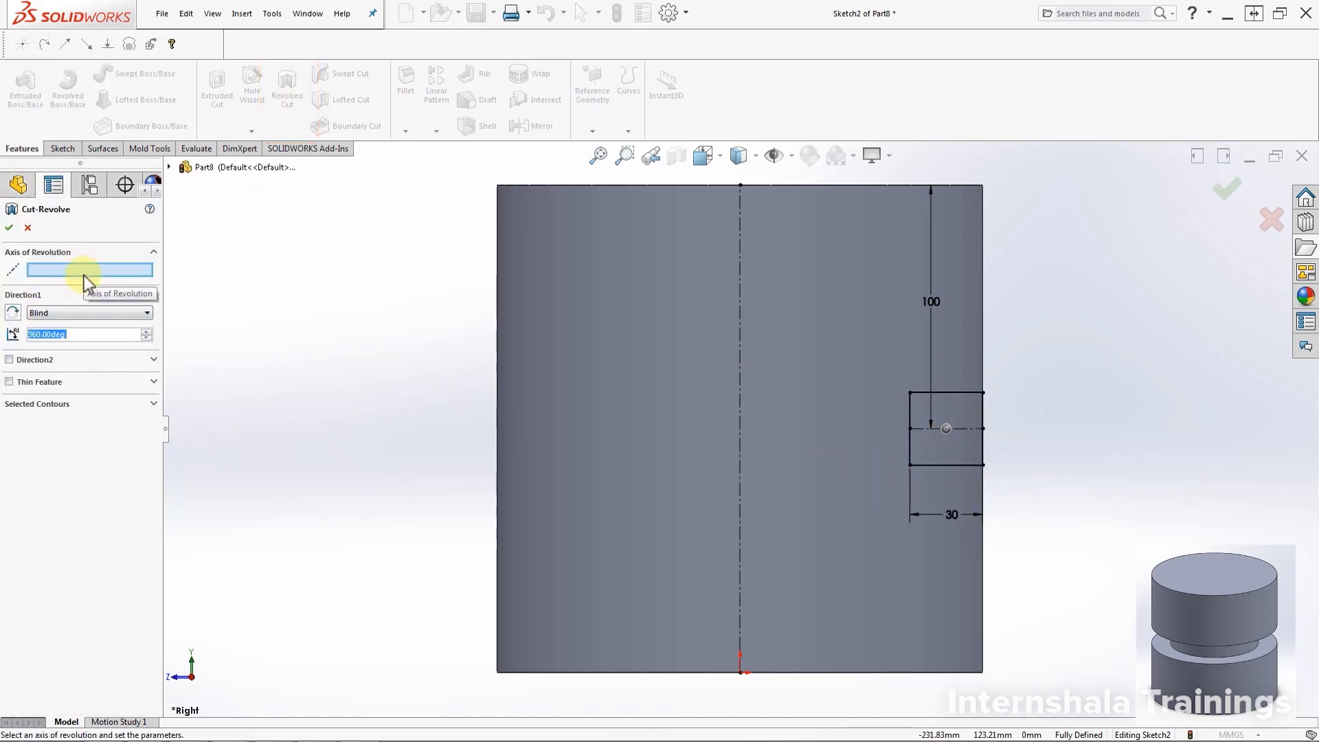
left_click(739, 456)
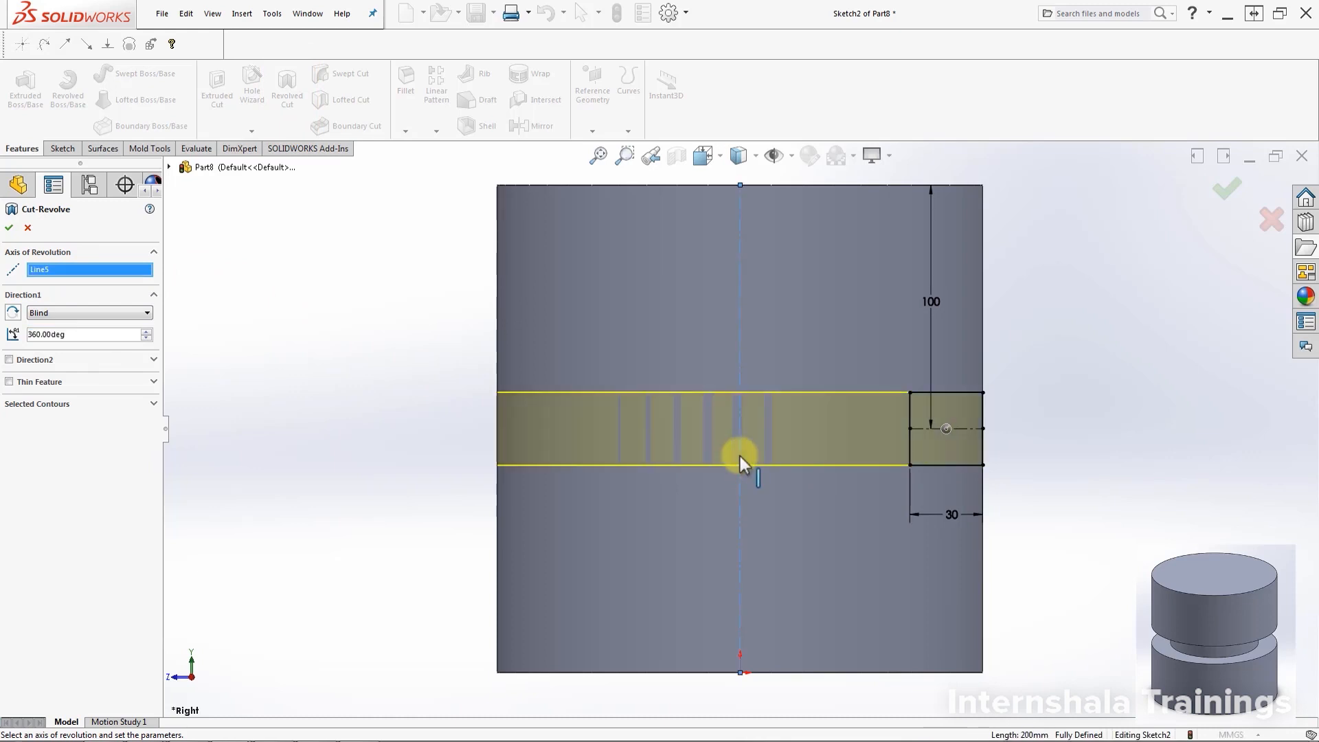
mouse_move(1085, 325)
middle_mouse_down()
mouse_move(989, 401)
mouse_move(1049, 415)
middle_mouse_up()
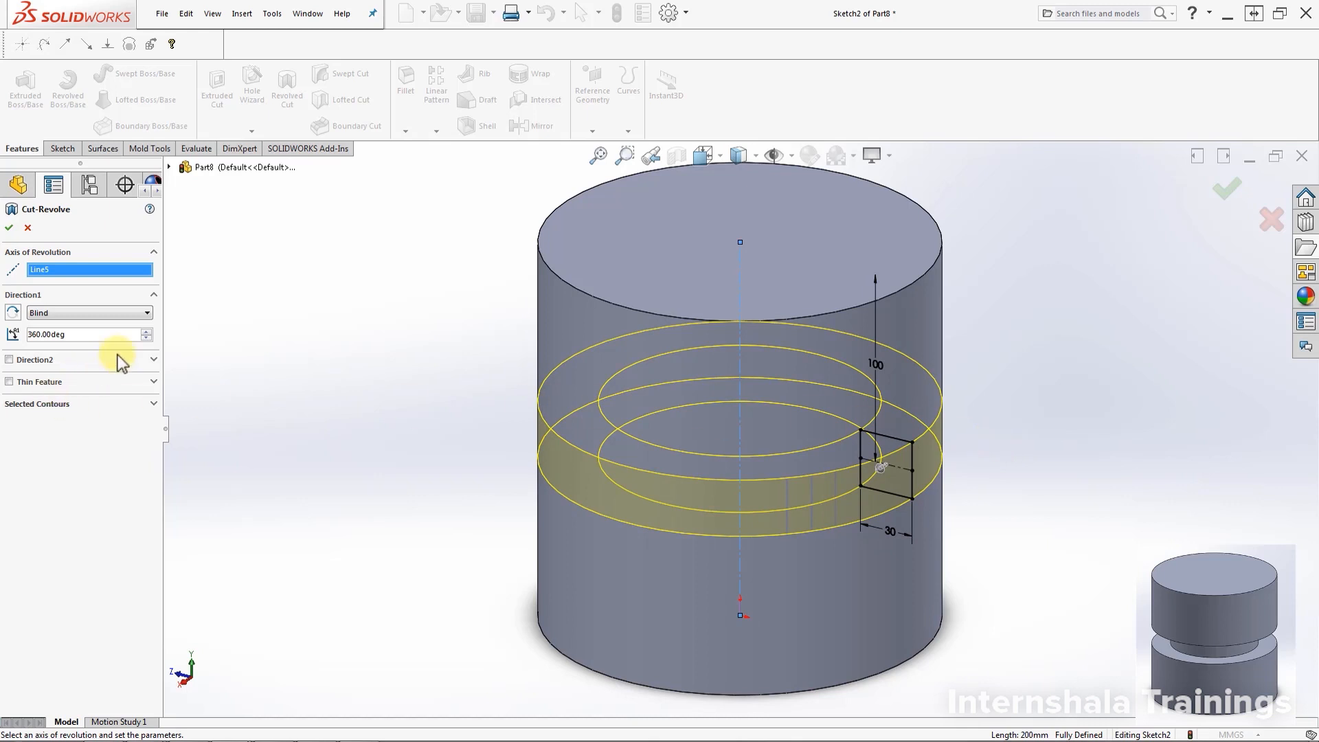
left_click_drag(147, 339, 146, 339)
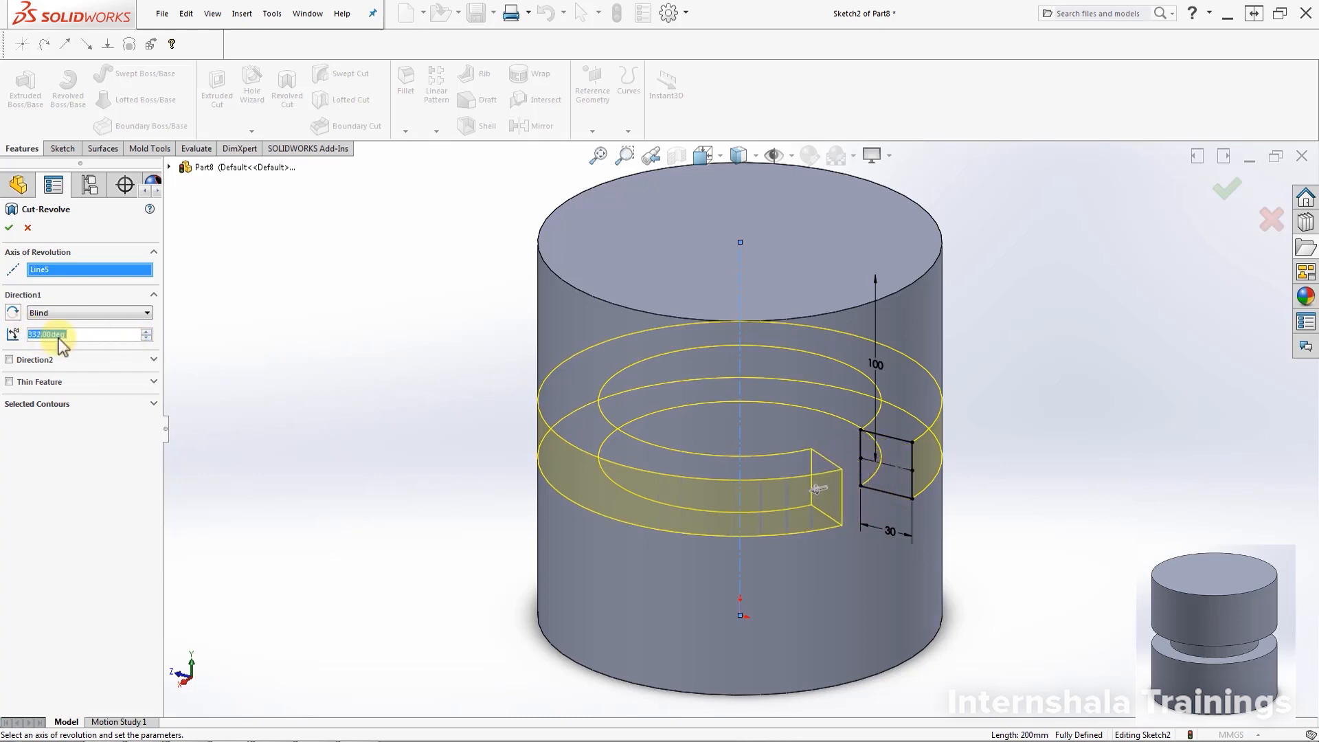
type("36")
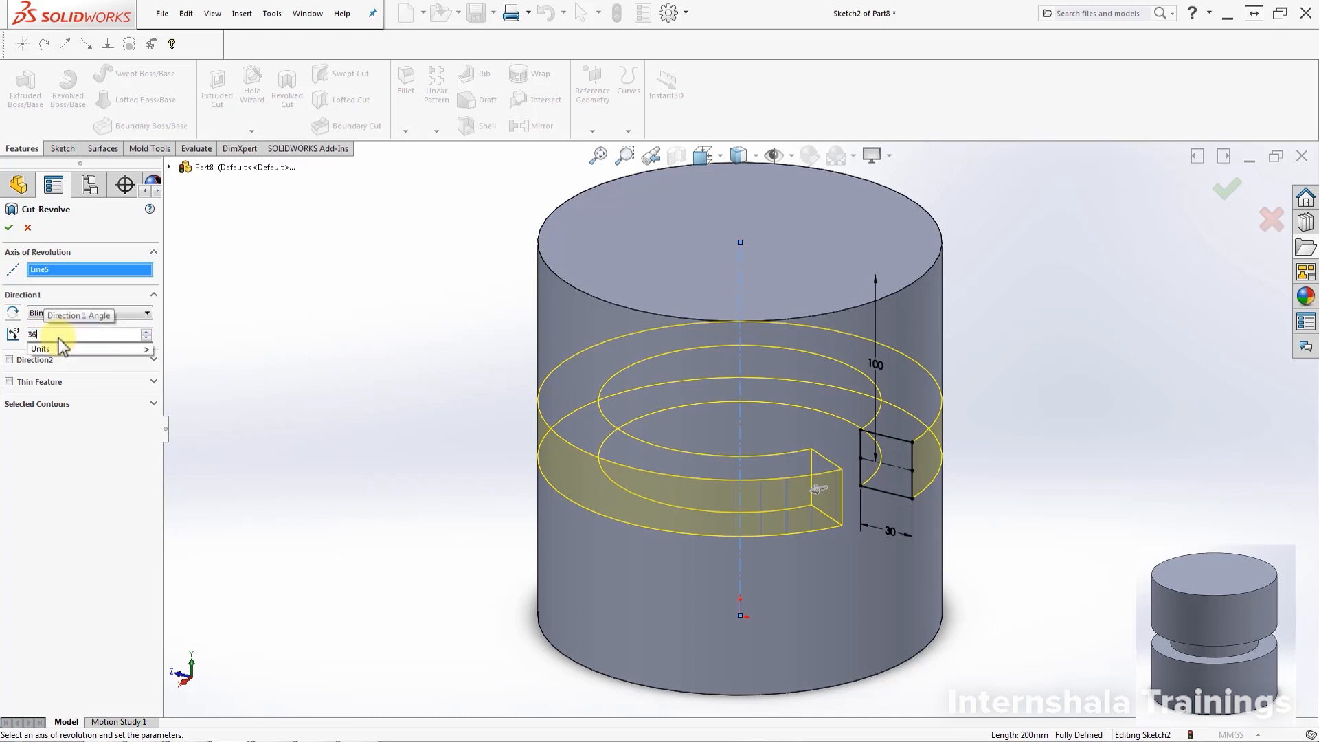
type("0")
key("Return")
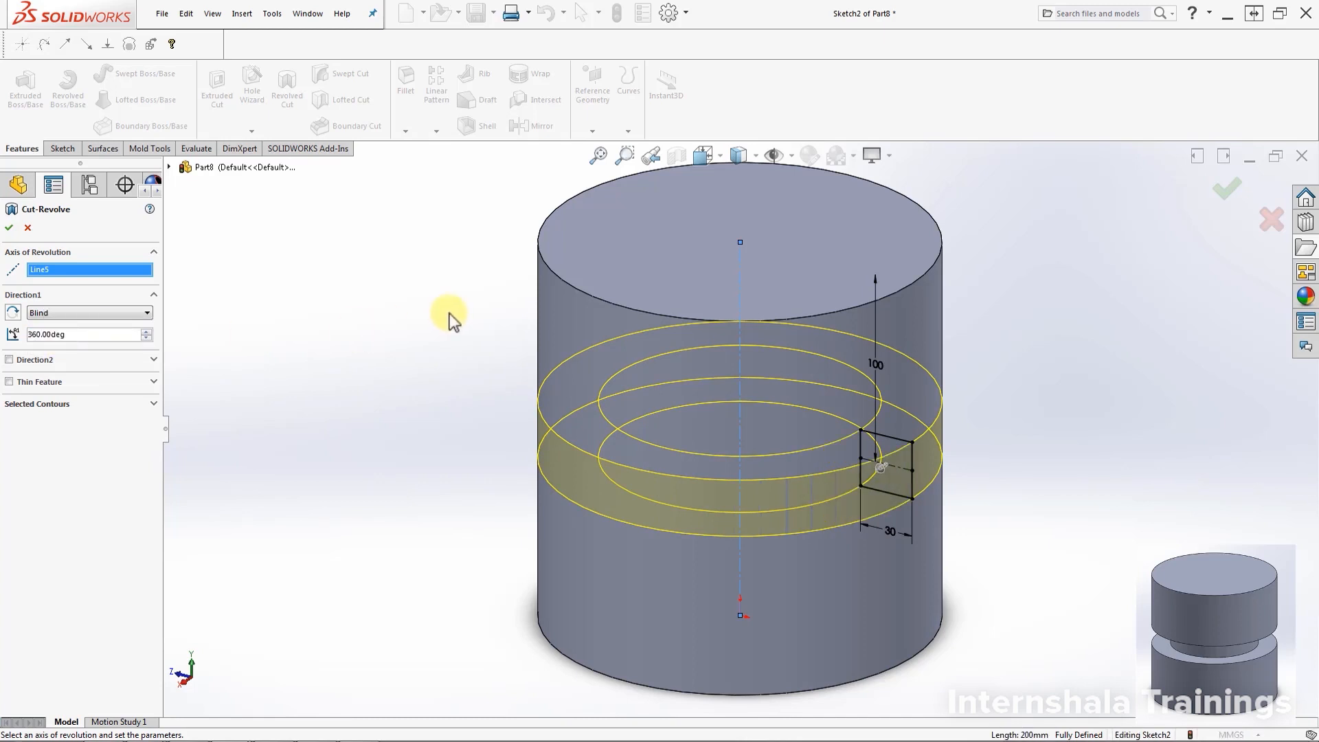
left_click(9, 226)
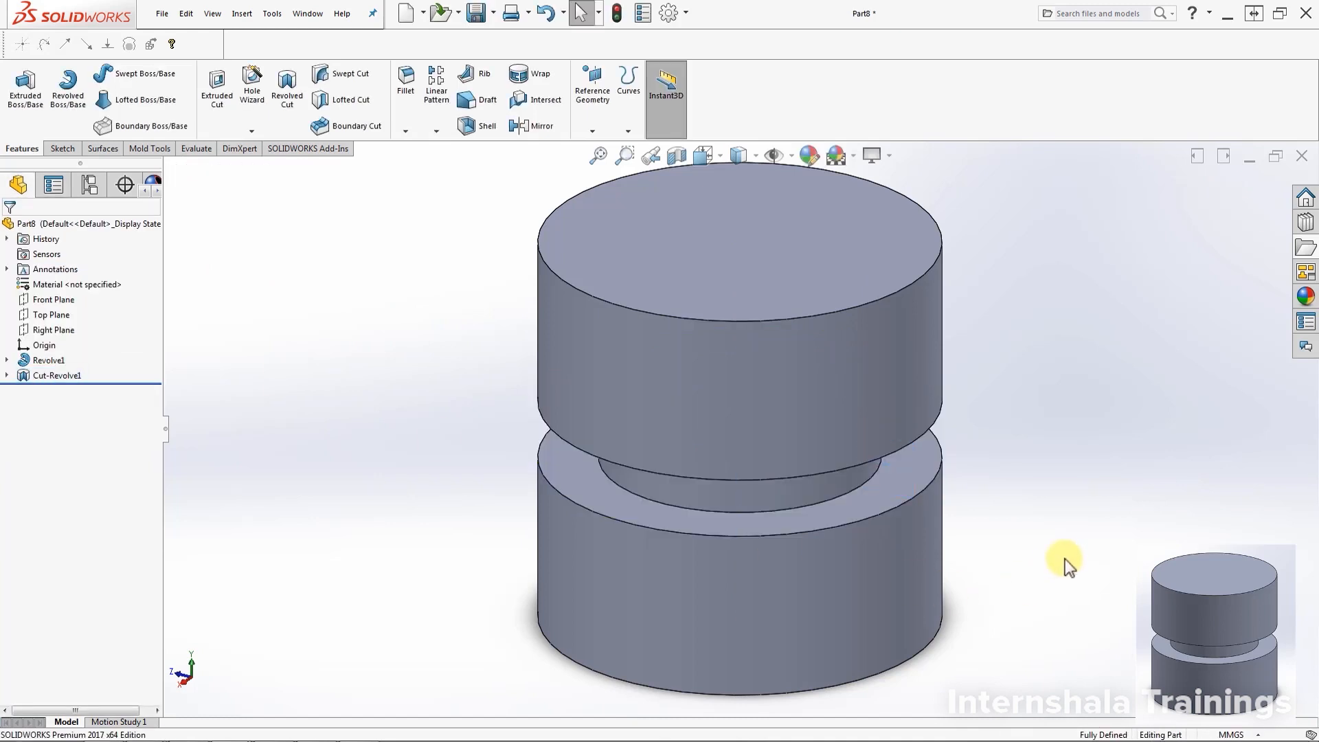
middle_click_drag(1061, 534, 1093, 504)
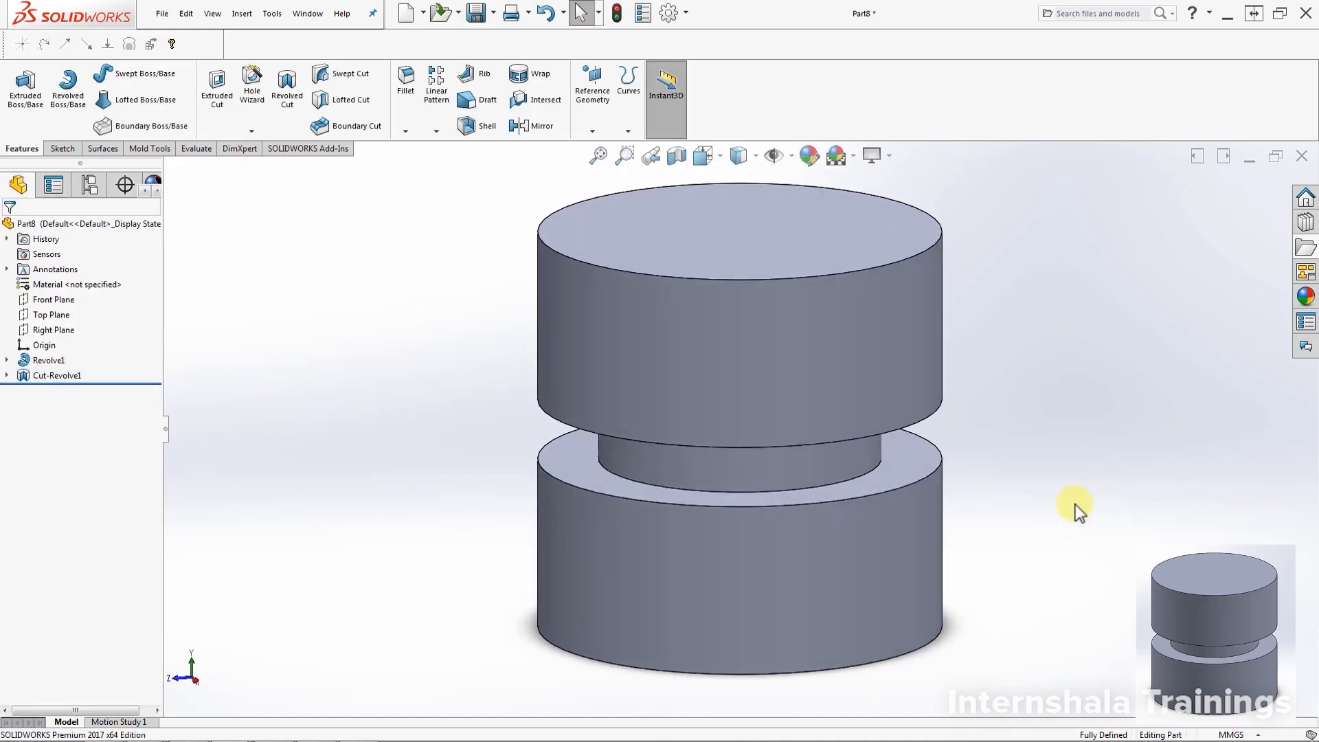
middle_click_drag(906, 581, 998, 552)
key("Escape")
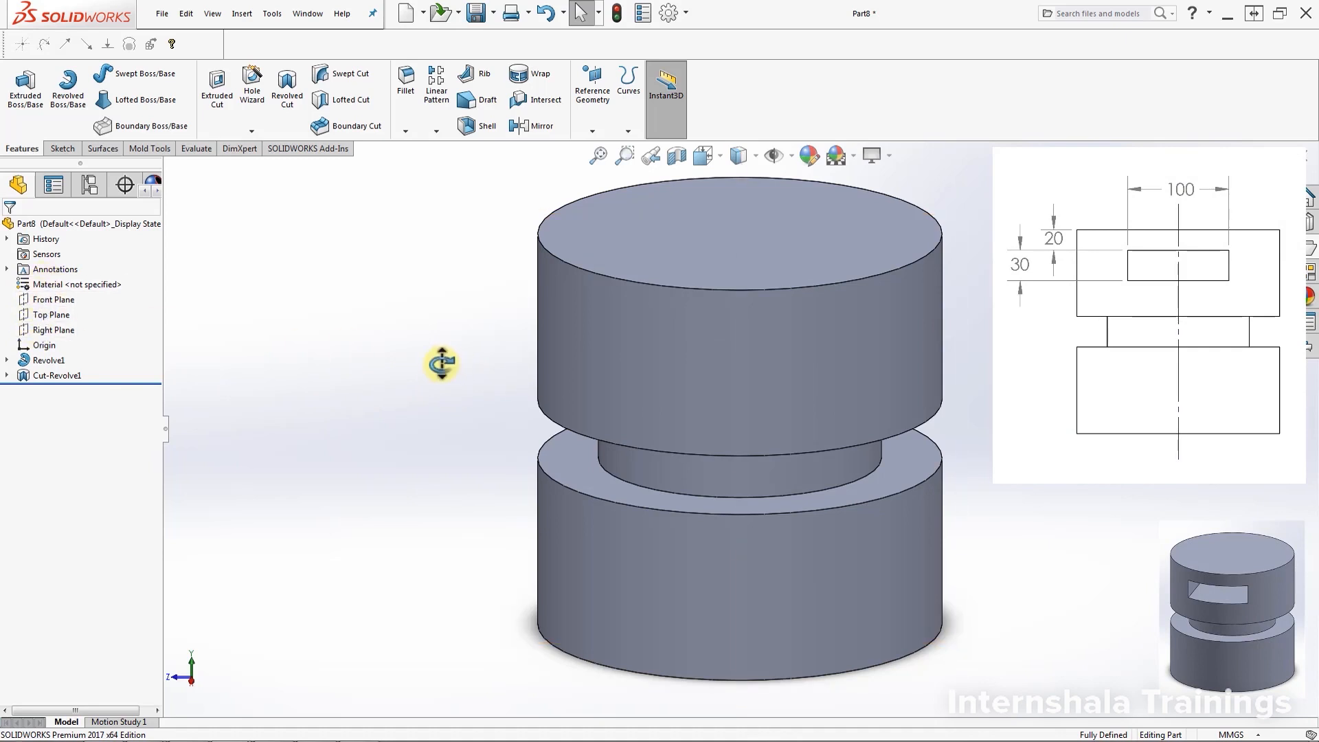
Start a new sketch on the Front Plane and turn the view Normal To it
left_click(59, 303)
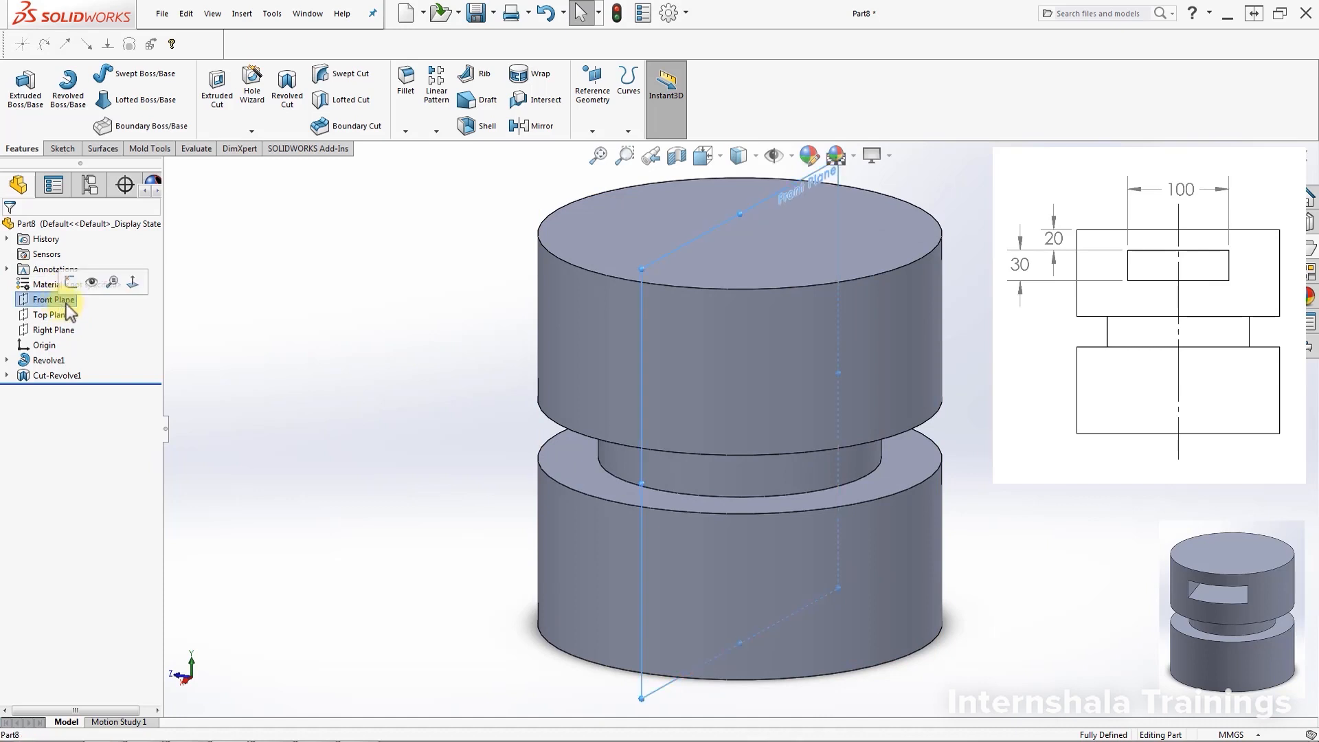
left_click(71, 283)
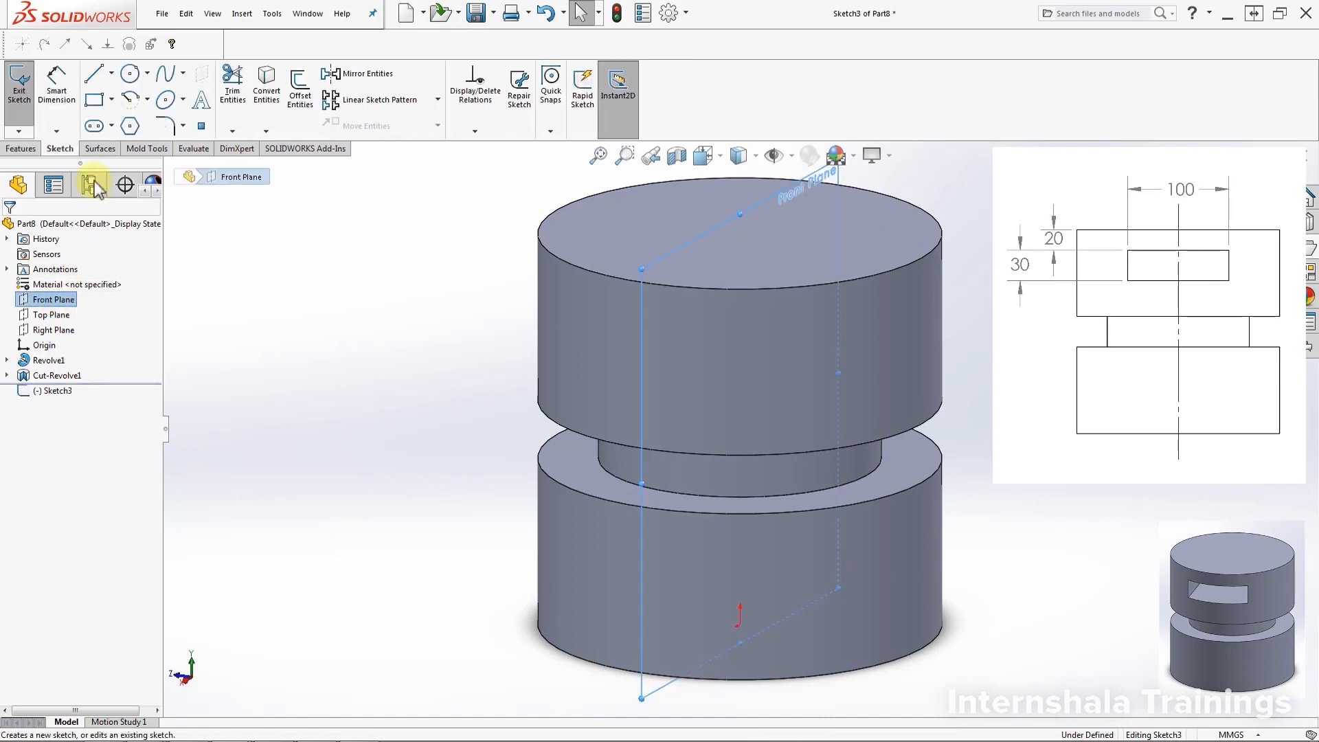
left_click(65, 386)
left_click(85, 368)
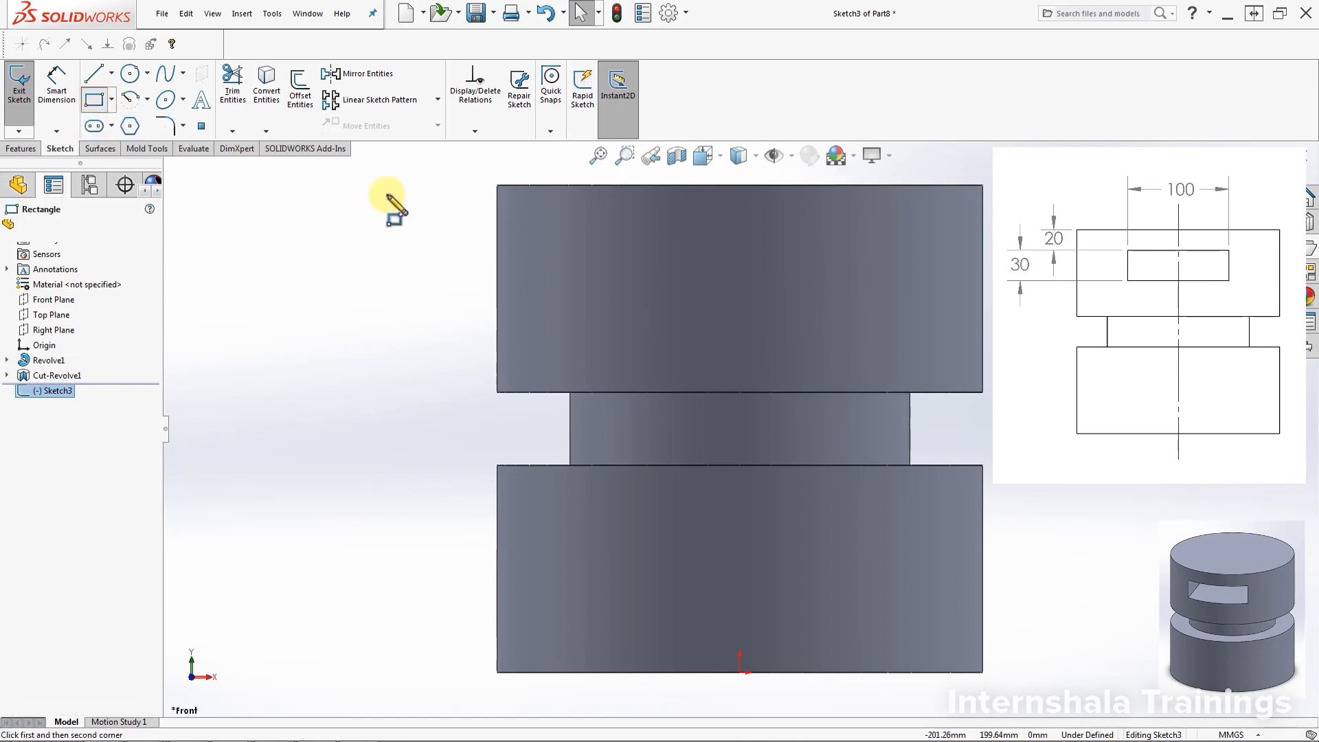
Draw a corner rectangle across the cylinder's upper section
left_click(94, 100)
mouse_move(628, 310)
left_mouse_down()
mouse_move(839, 265)
mouse_move(876, 237)
left_mouse_up()
key("Escape")
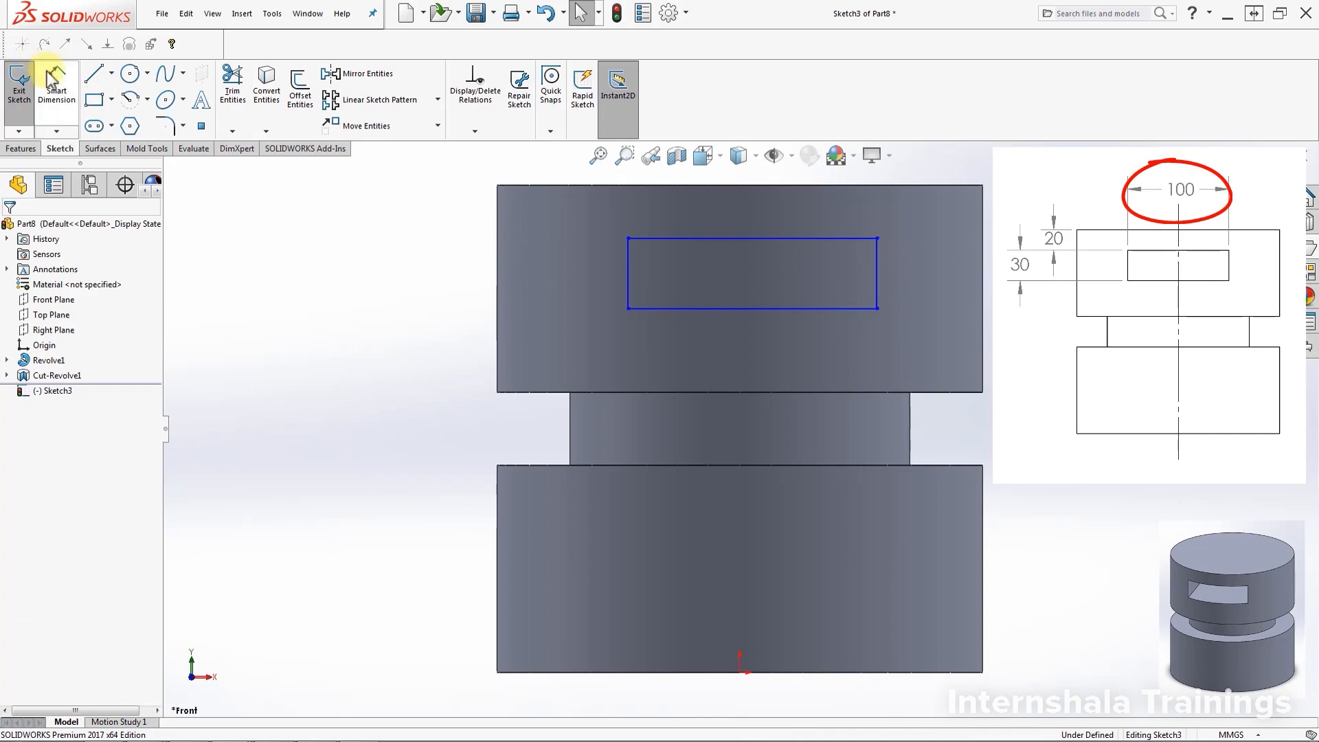
Dimension the rectangle 100 mm wide and 30 mm tall
left_click(56, 86)
left_click(782, 310)
left_click(764, 347)
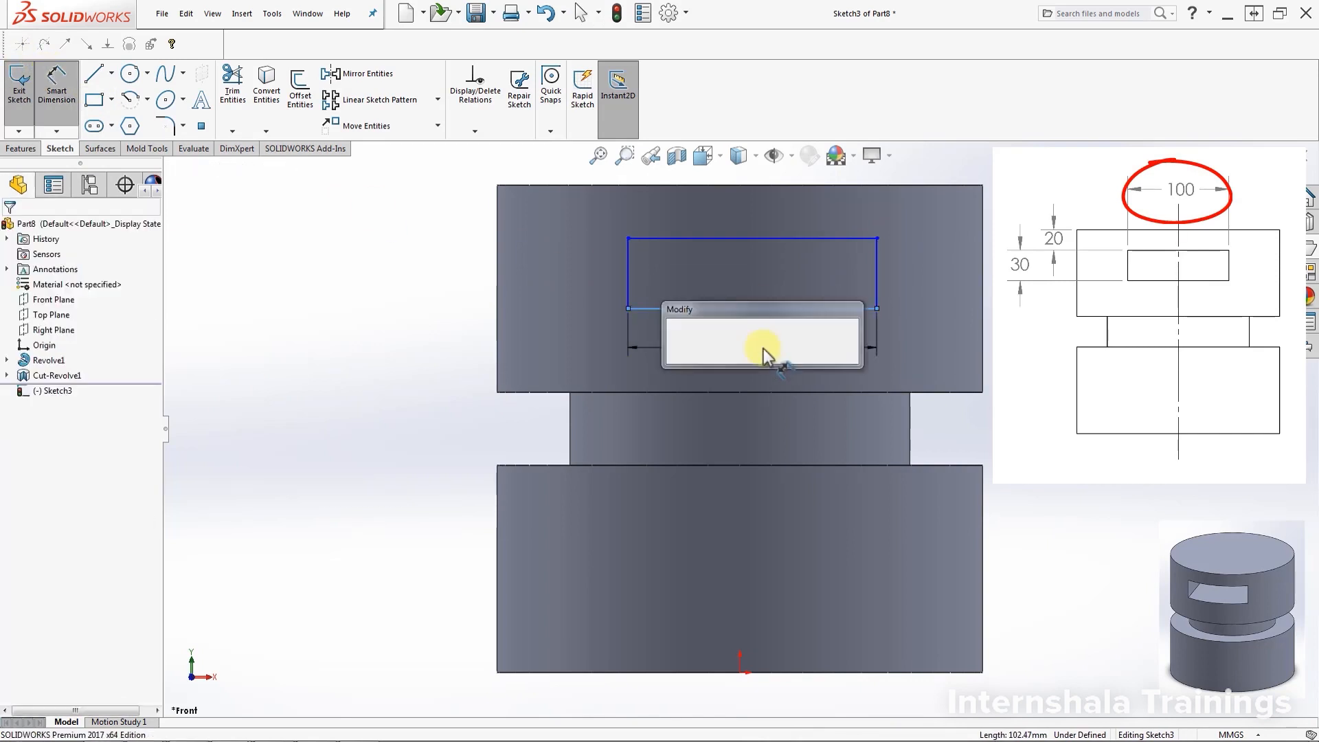
type("100")
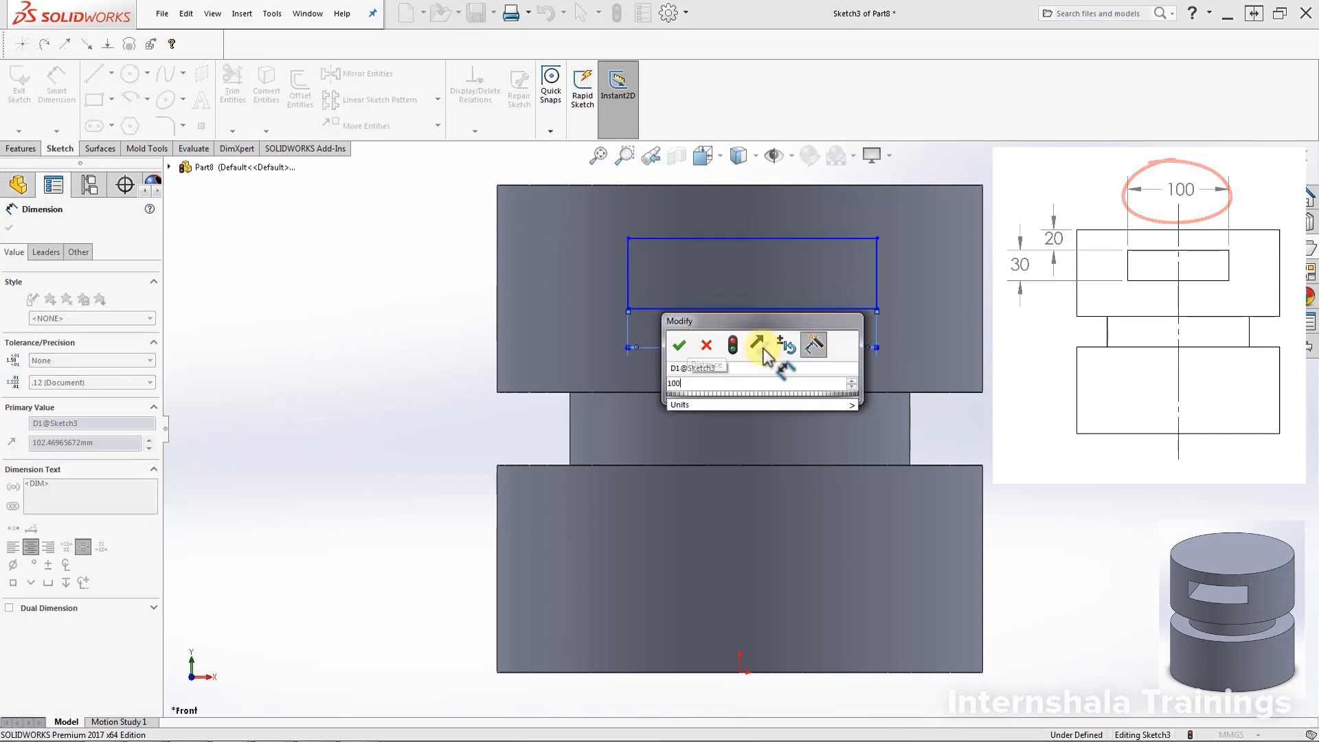
key("Return")
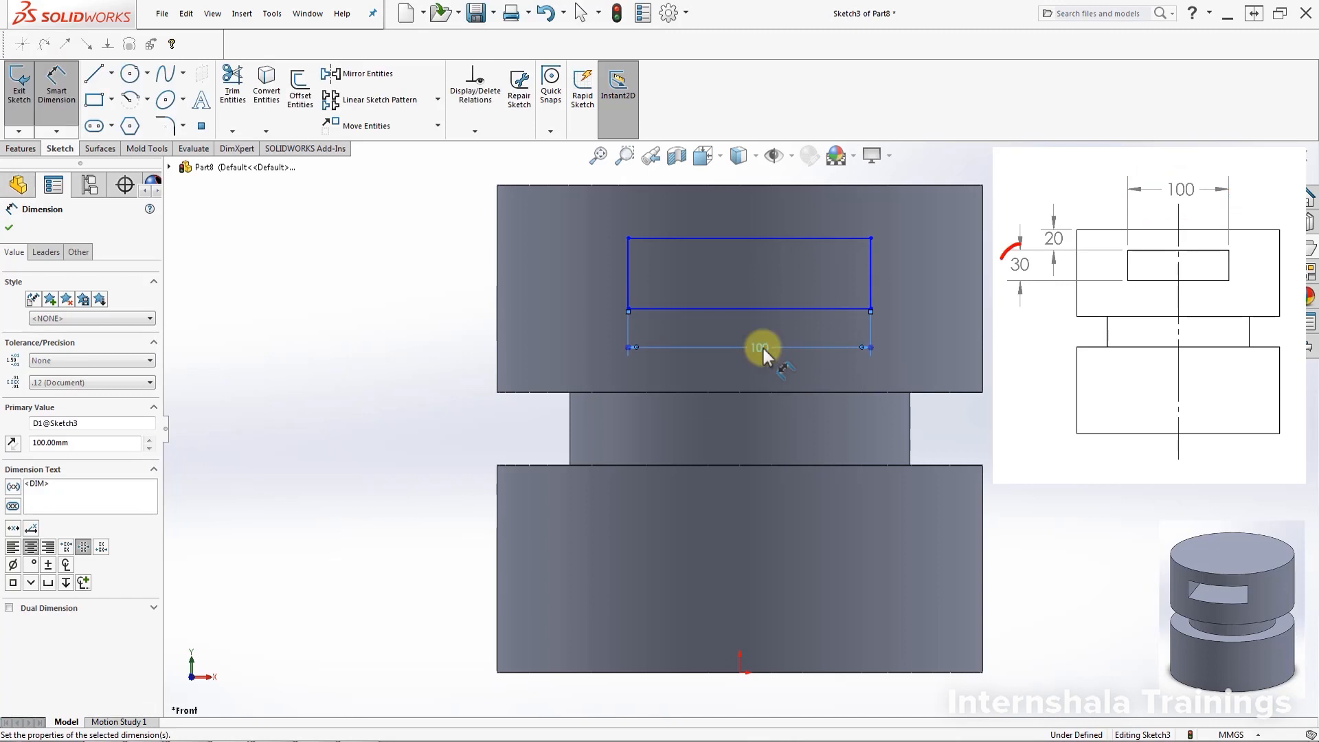
left_click(870, 281)
left_click(916, 282)
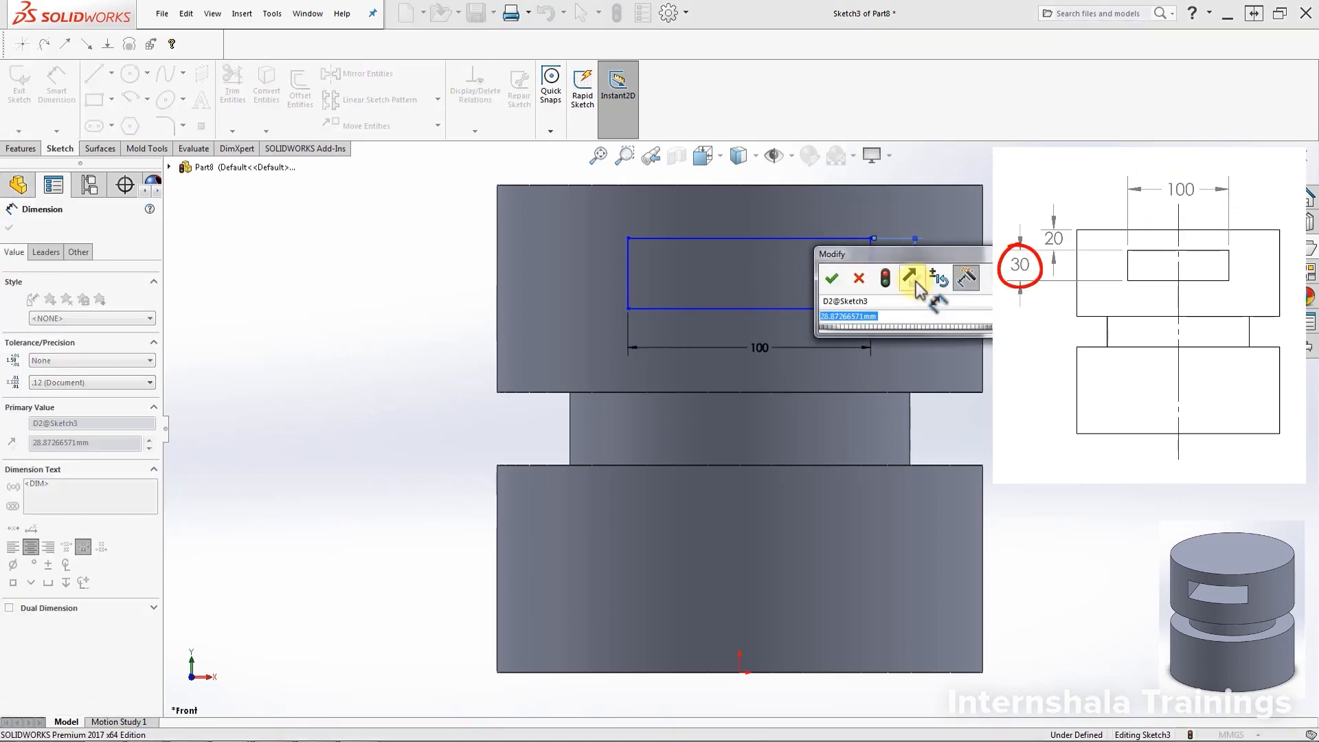
type("30")
key("Return")
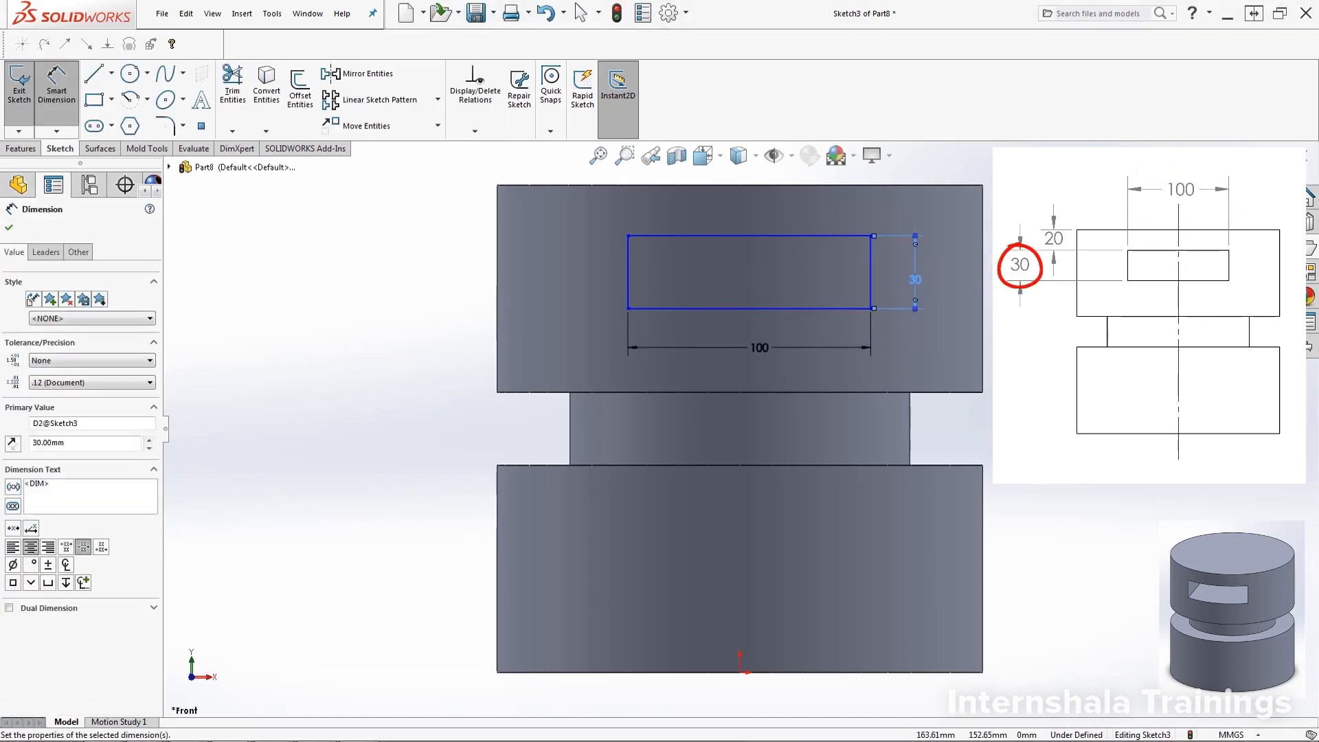
Place the rectangle's top edge 20 mm below the part's top edge
left_click(57, 110)
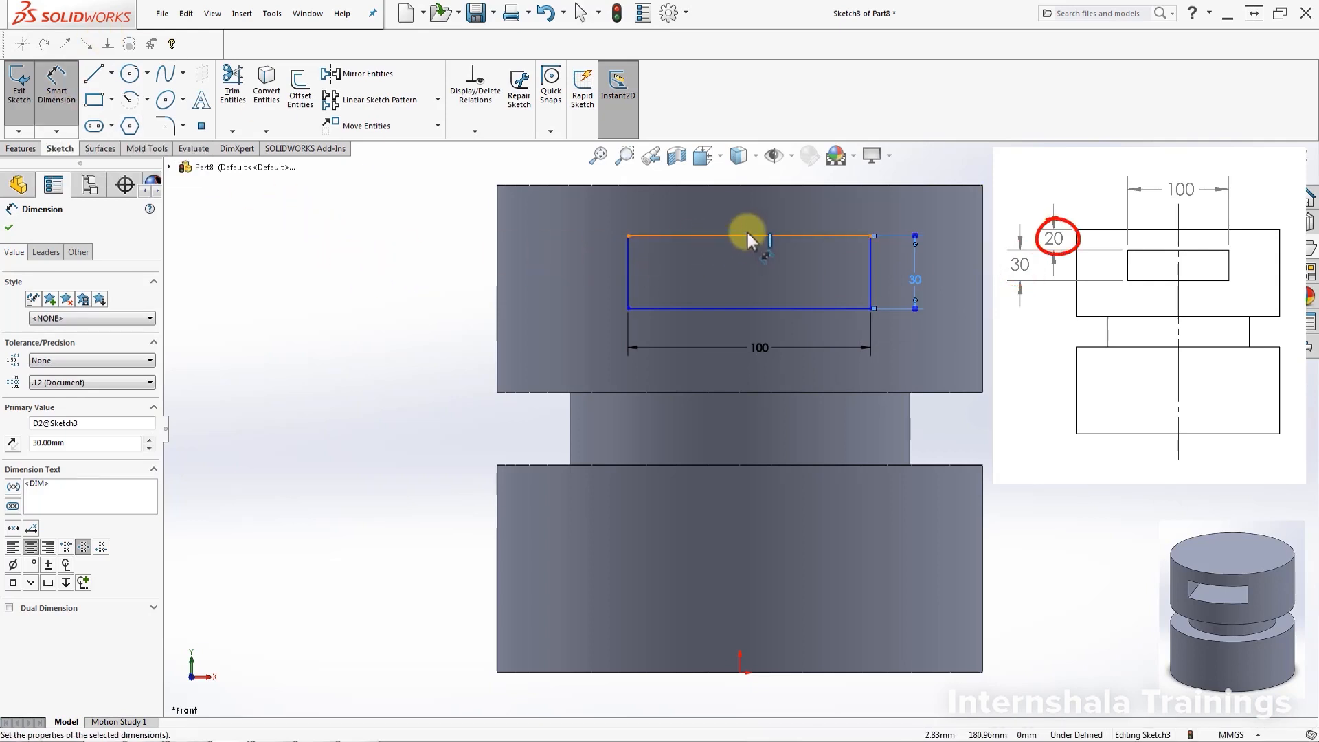
left_click(706, 235)
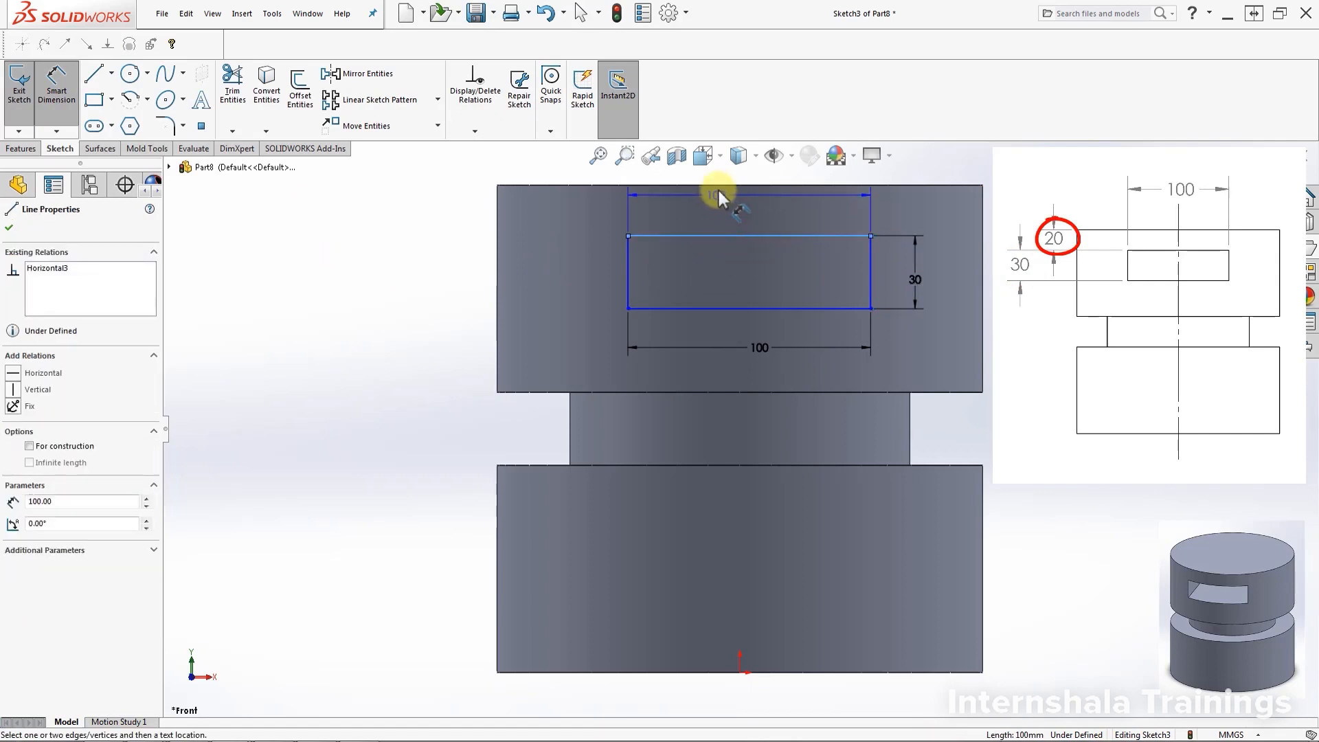
left_click(757, 188)
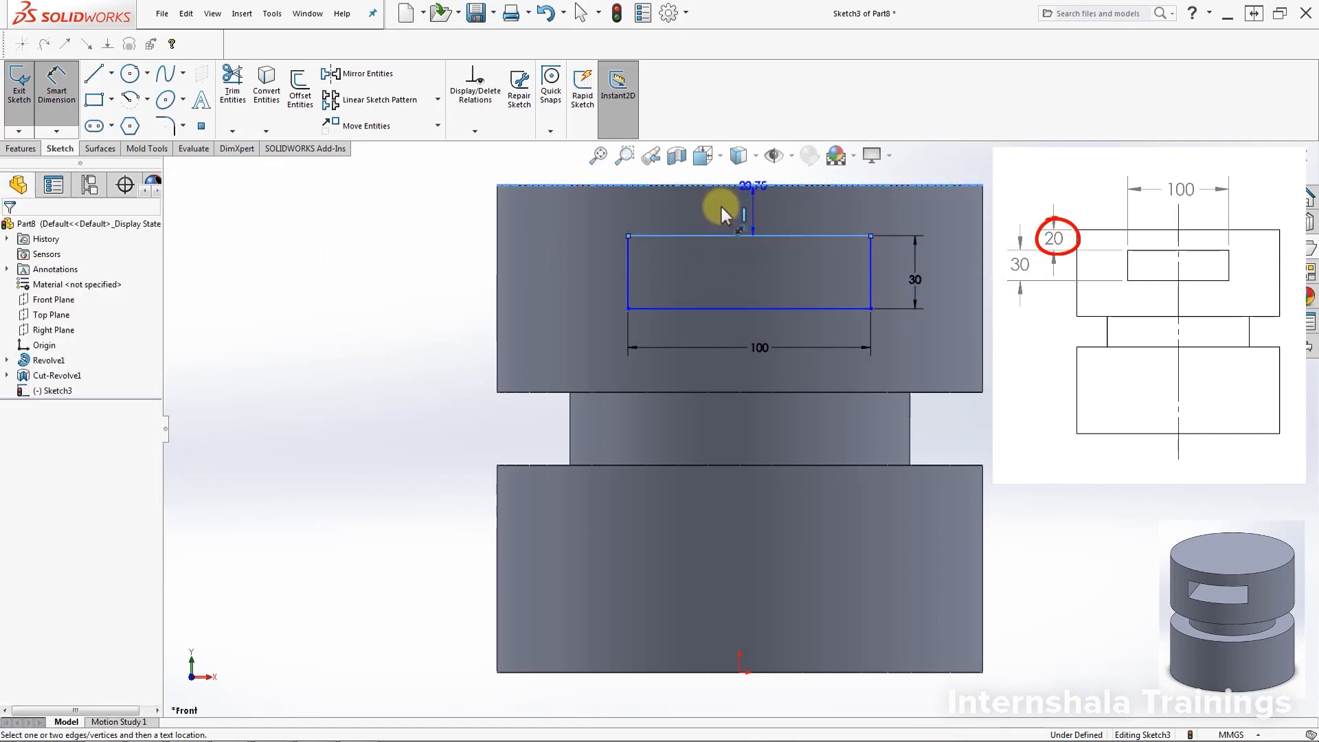
left_click(720, 207)
type("20")
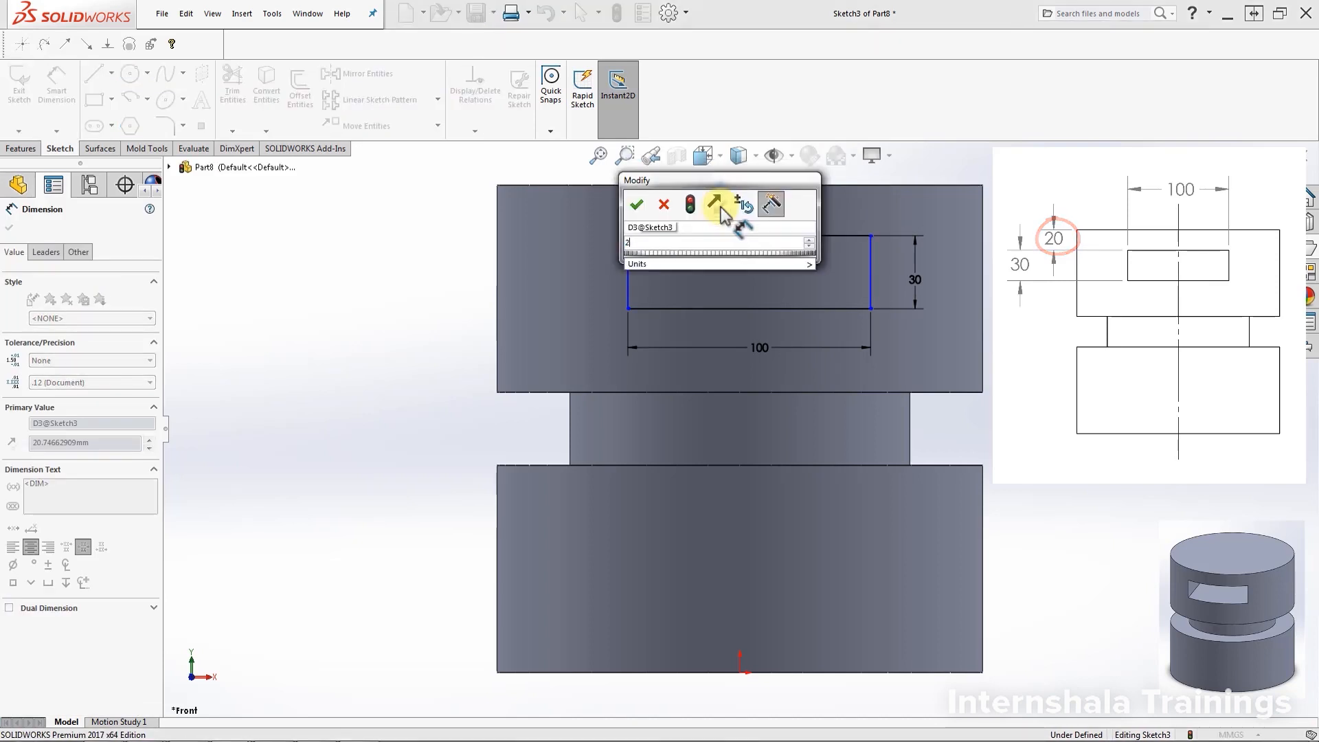
key("Return")
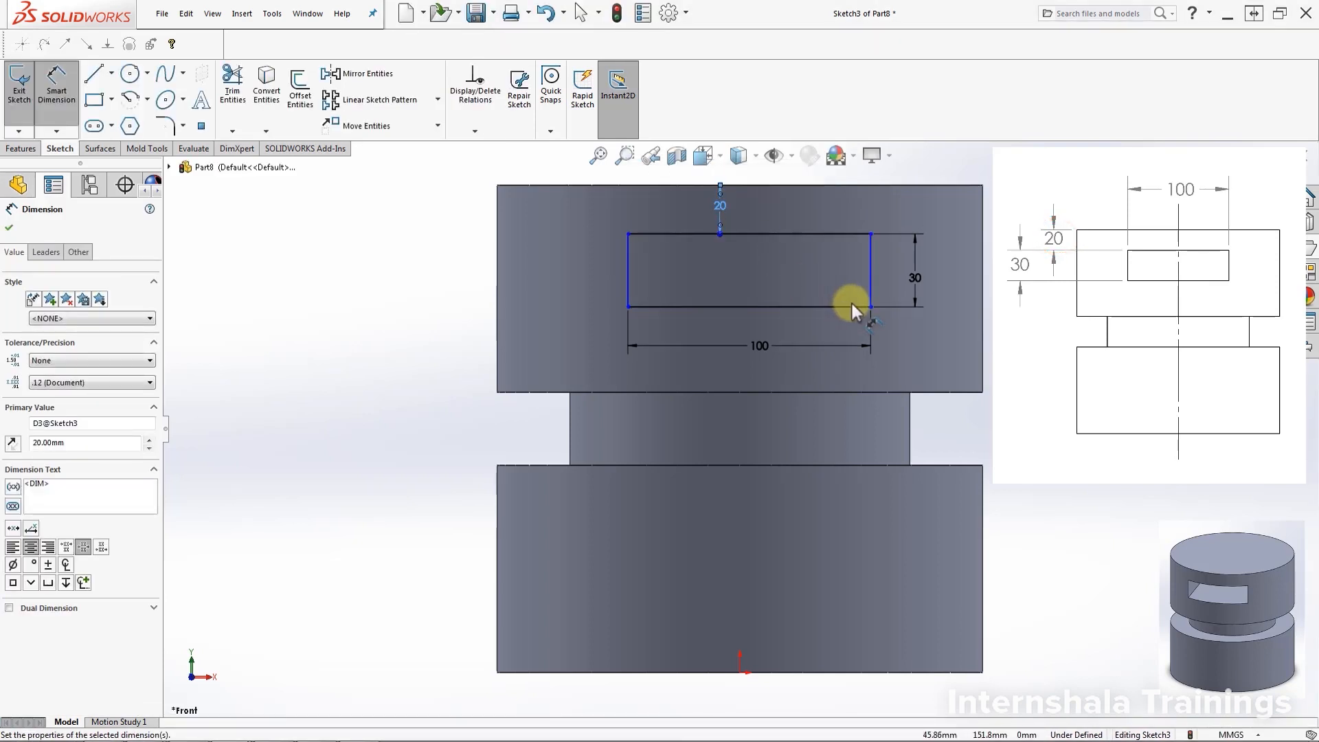
key("Escape")
left_click_drag(553, 287, 615, 291)
key("Escape")
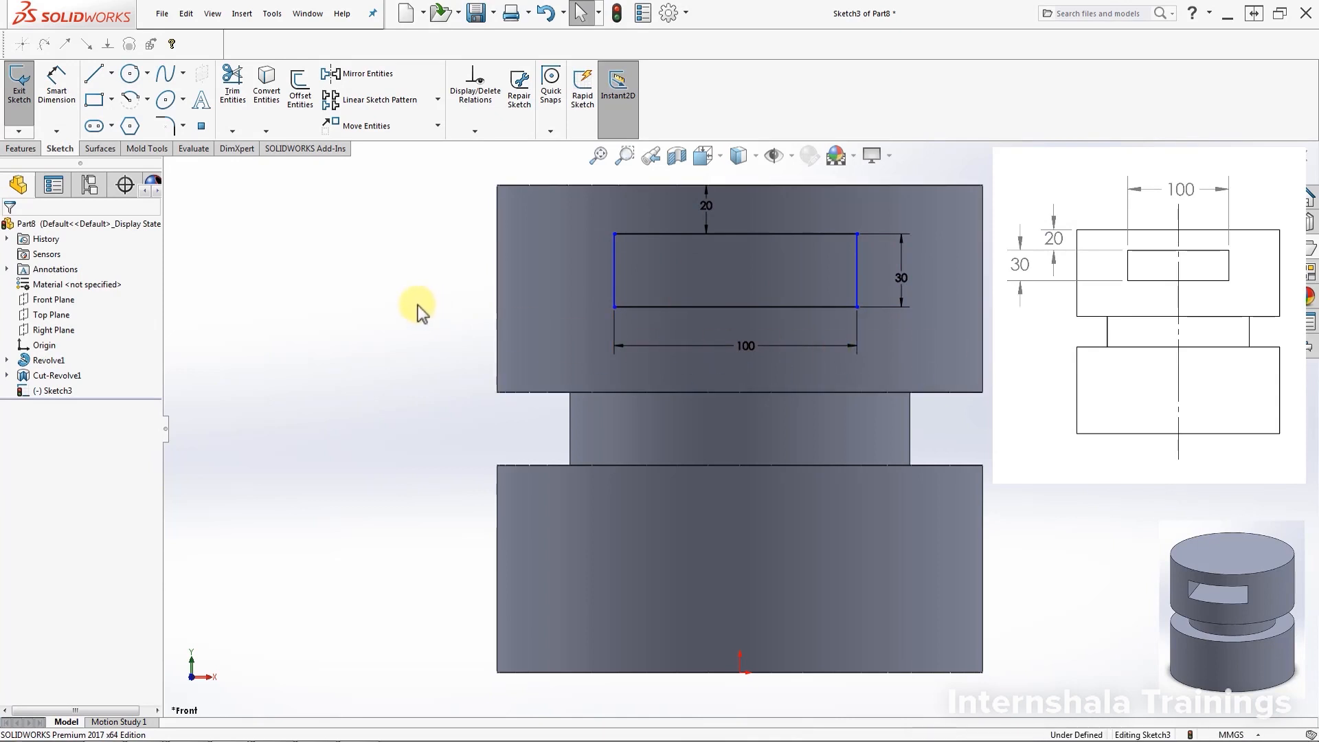
Draw a vertical centerline from the rectangle's bottom-edge midpoint up to the part's top edge
left_click(110, 73)
left_click(121, 116)
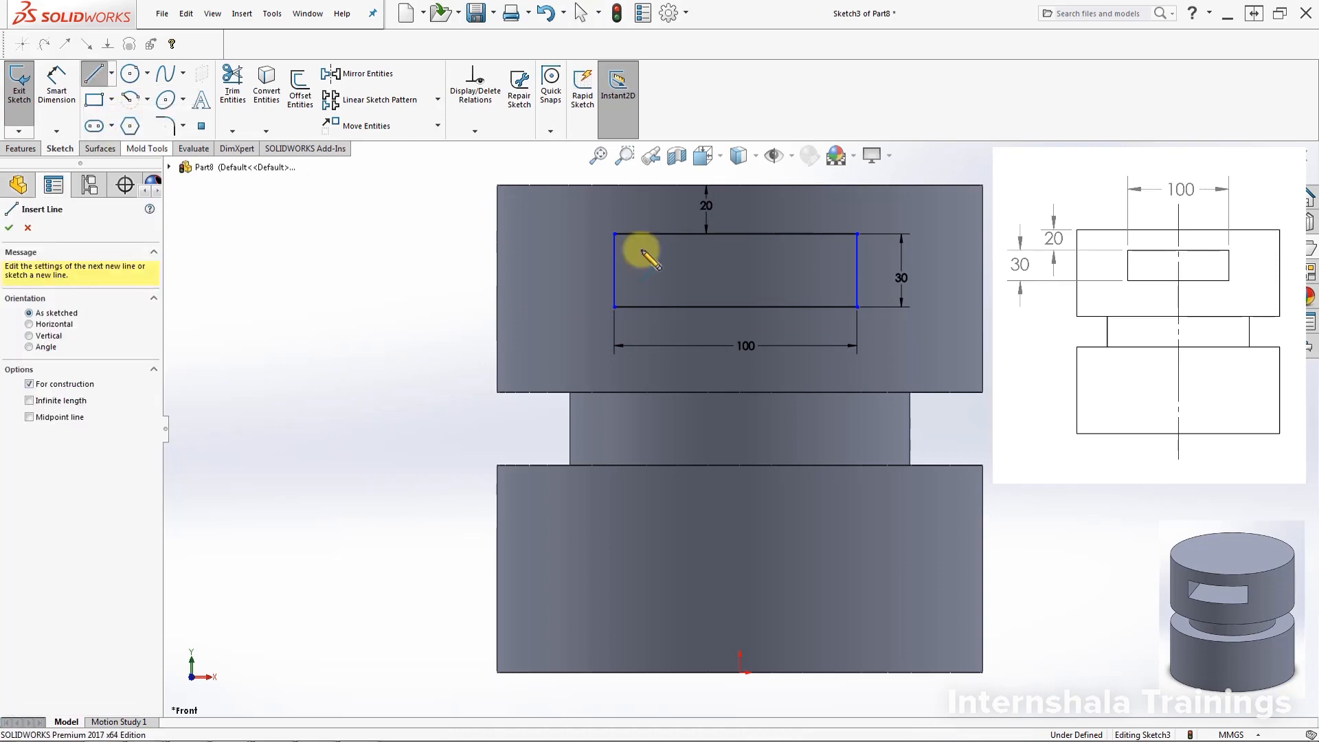
left_click(735, 307)
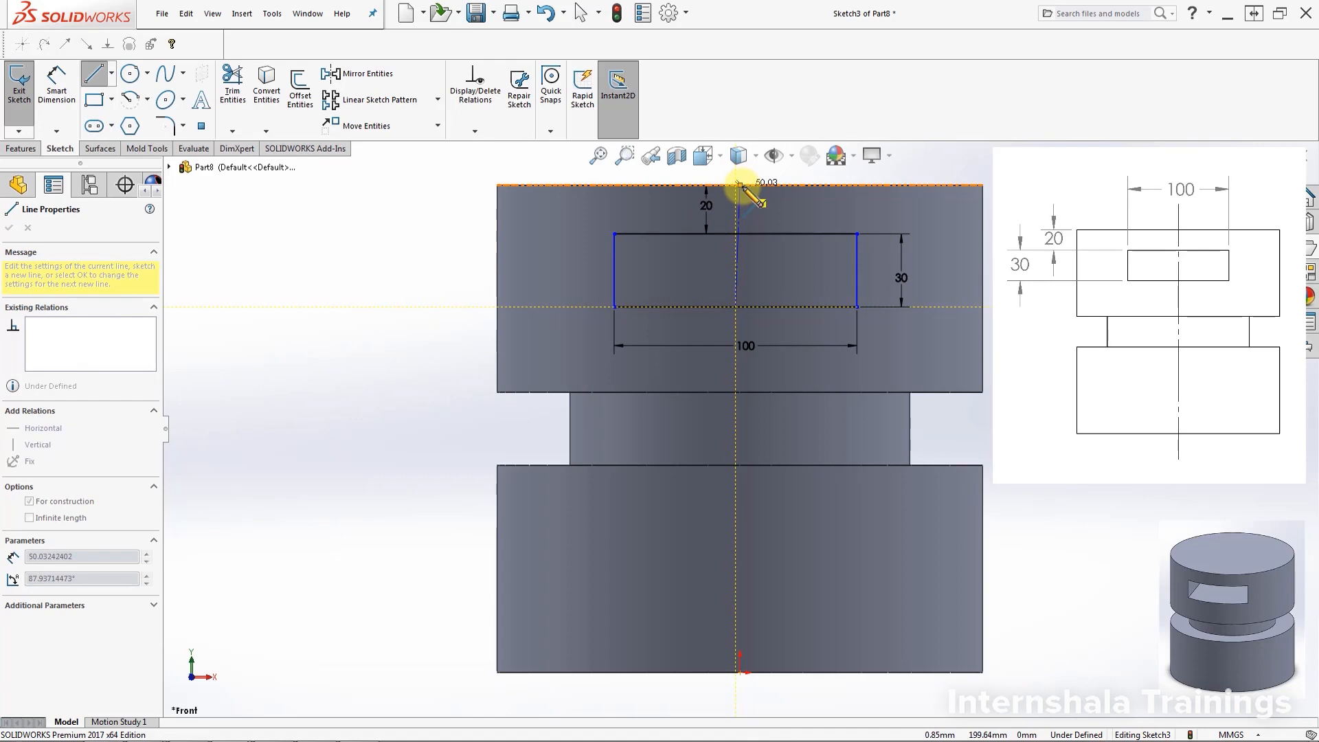
left_click(740, 184)
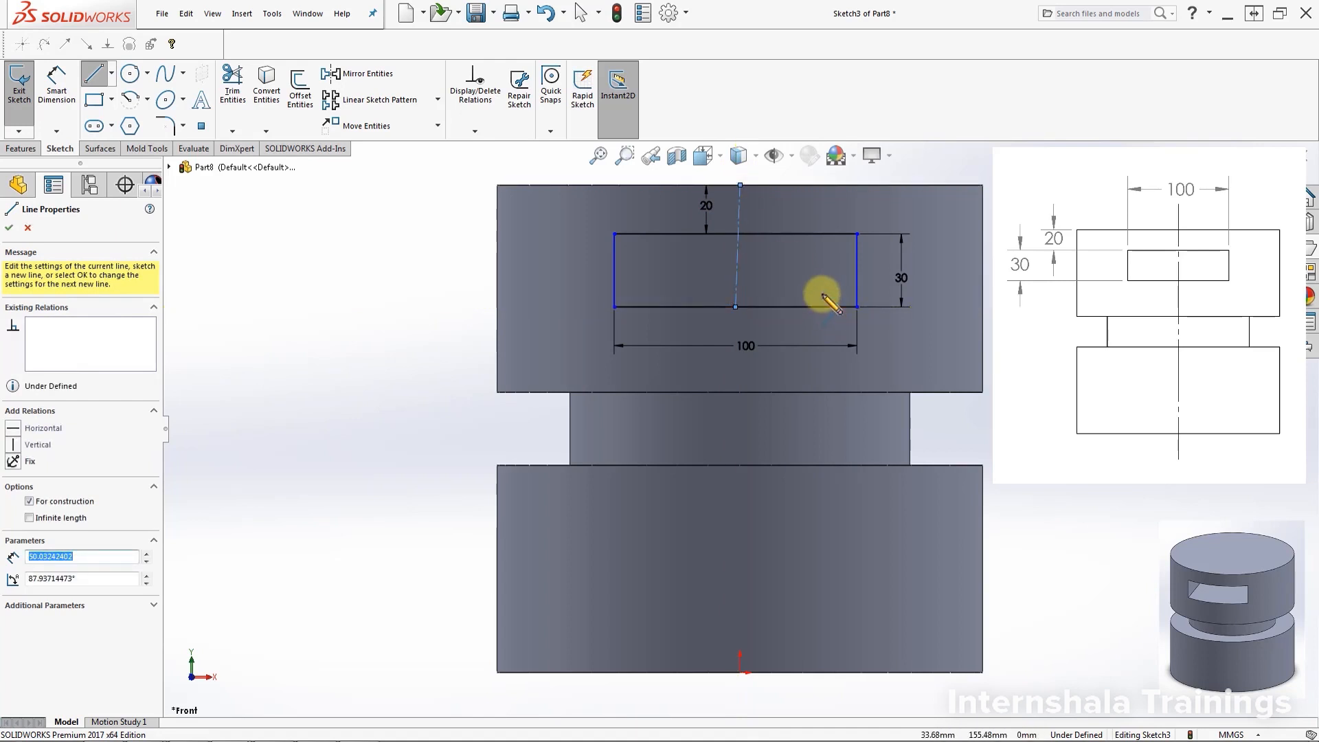
key("Escape")
key("Escape")
left_click(736, 286)
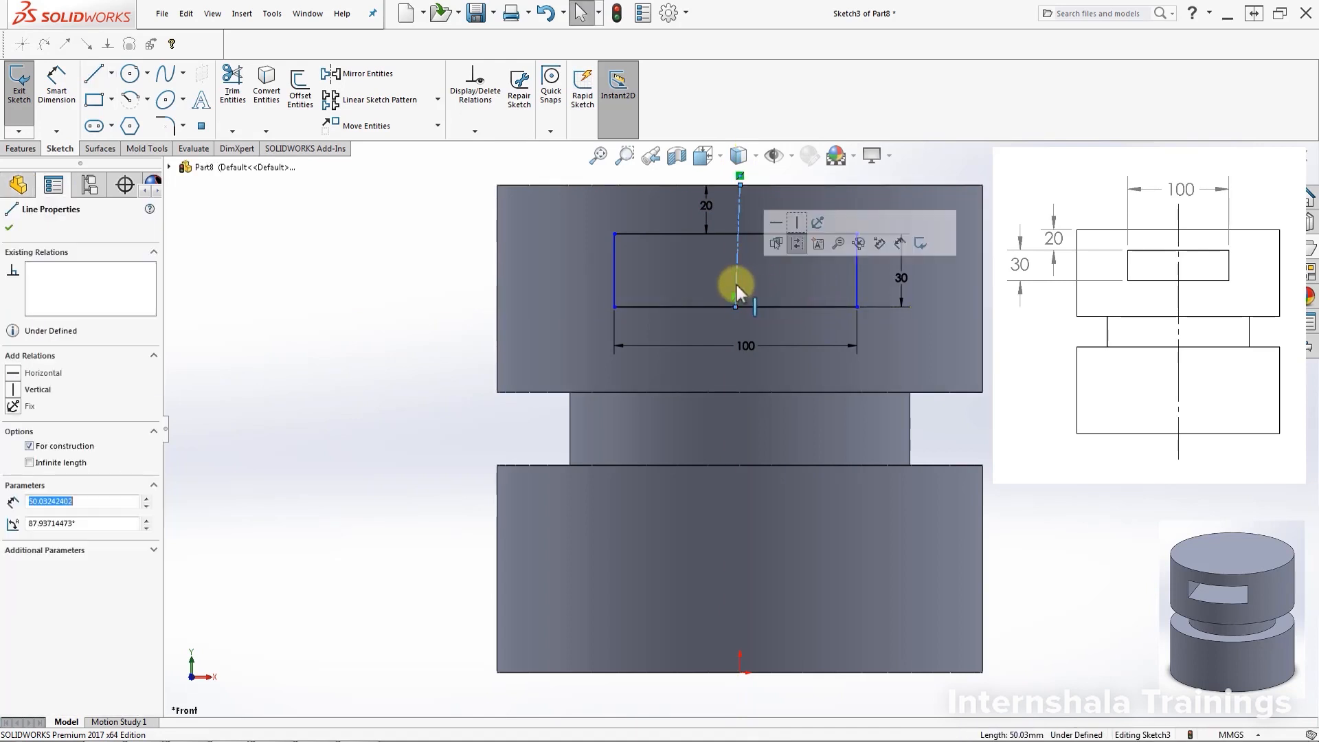
left_click(34, 388)
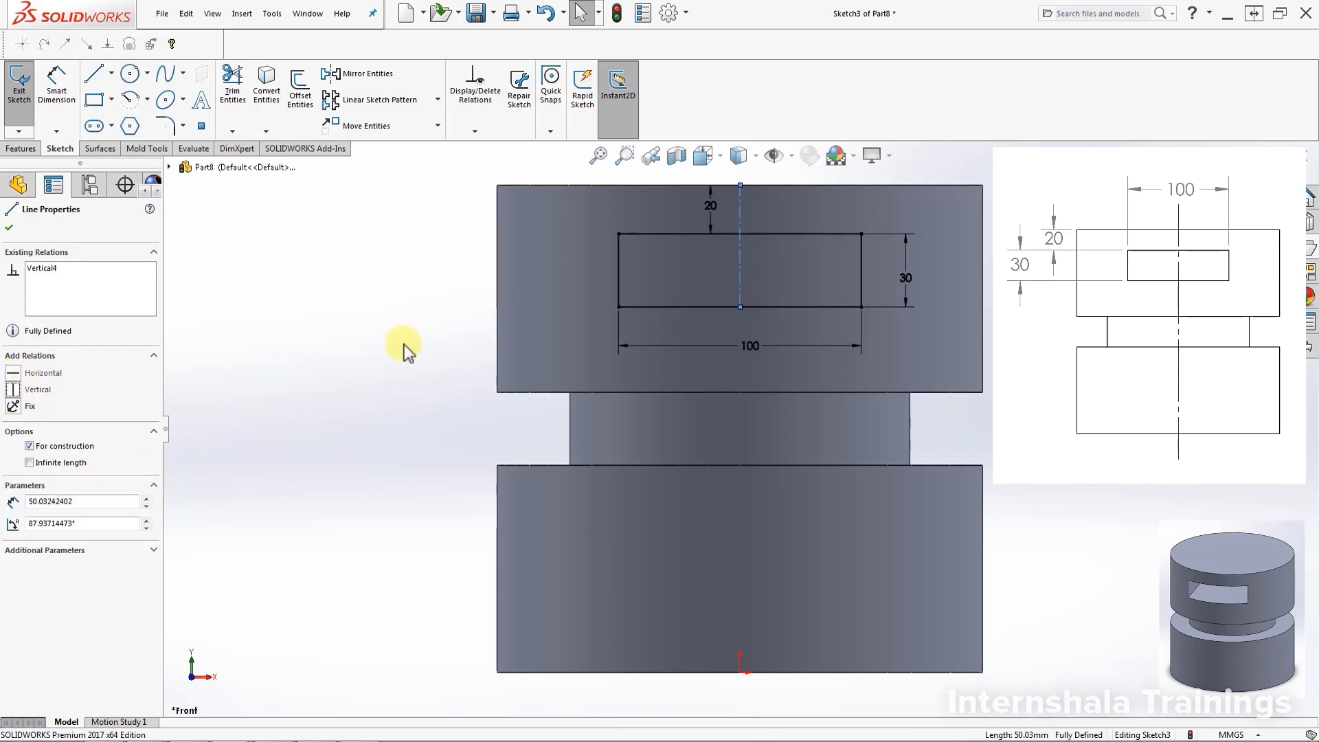
left_click(451, 331)
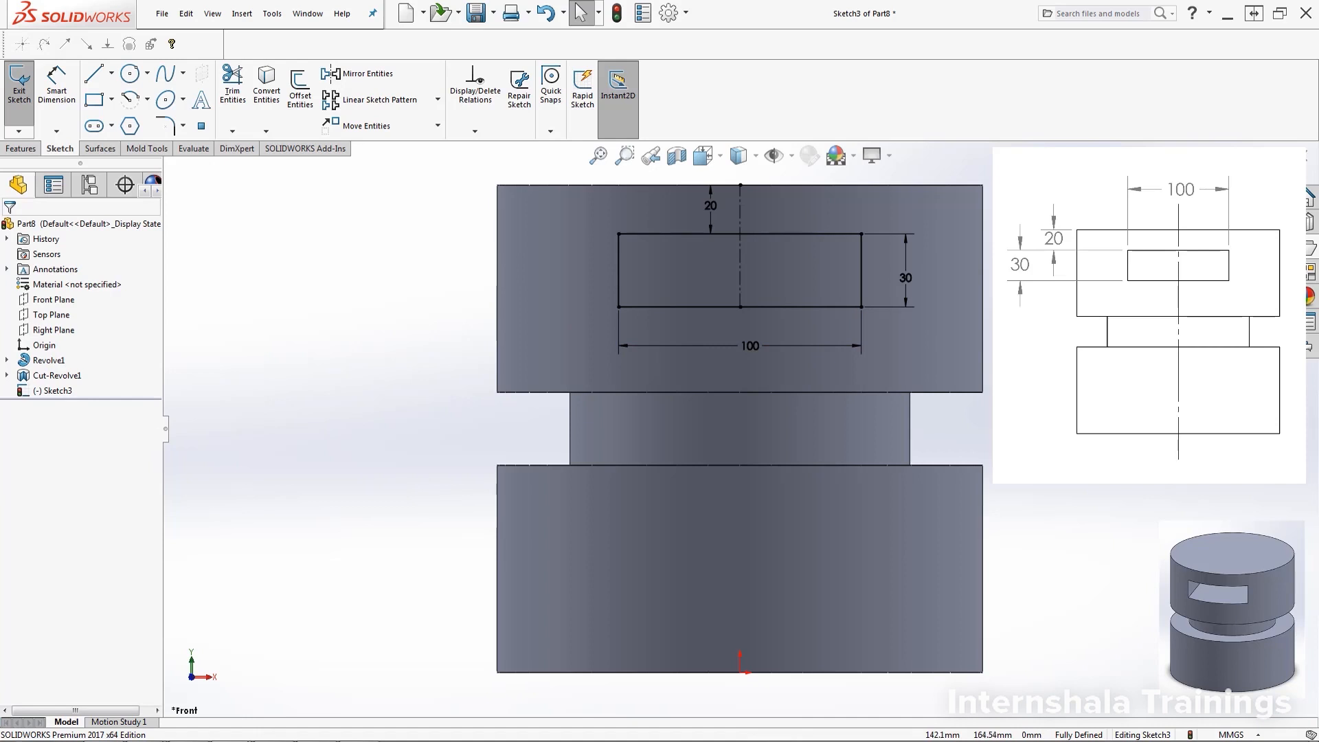
left_click(21, 149)
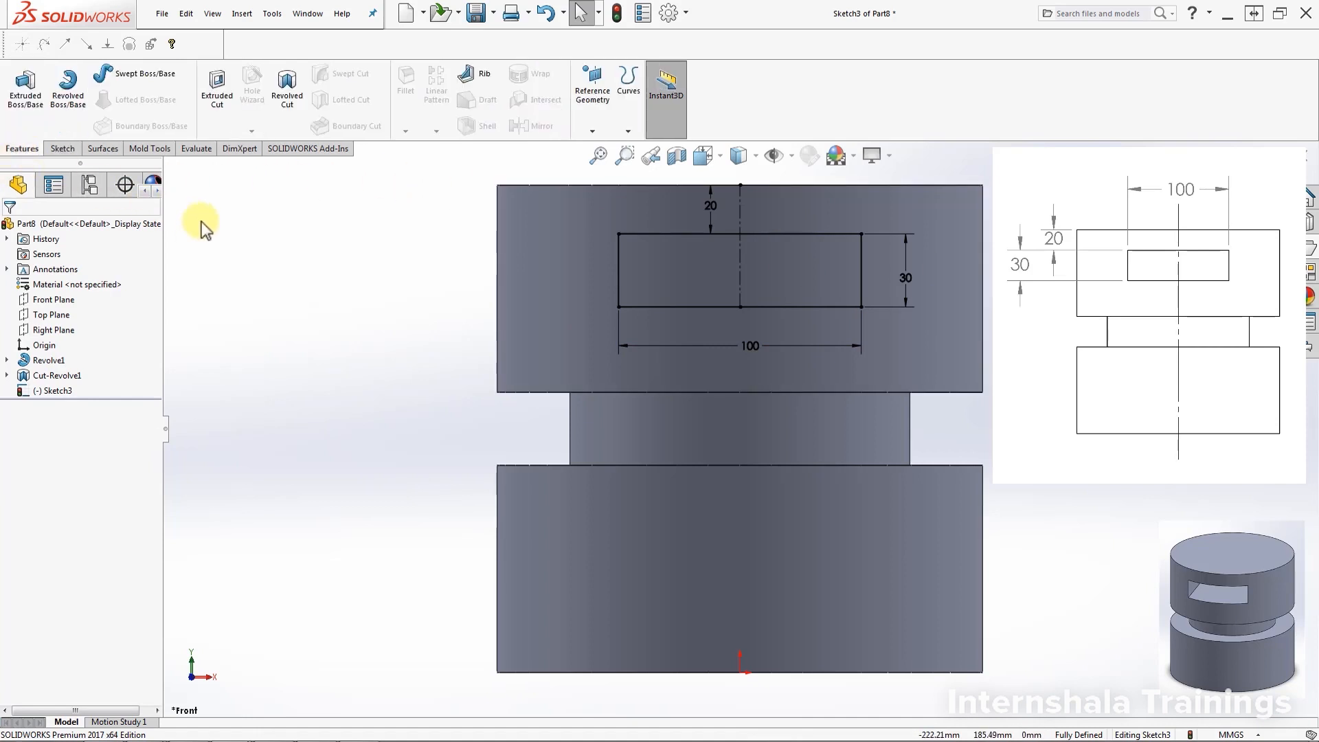
Extrude-cut the rectangle Through All in both directions to slice the slot
left_click(217, 118)
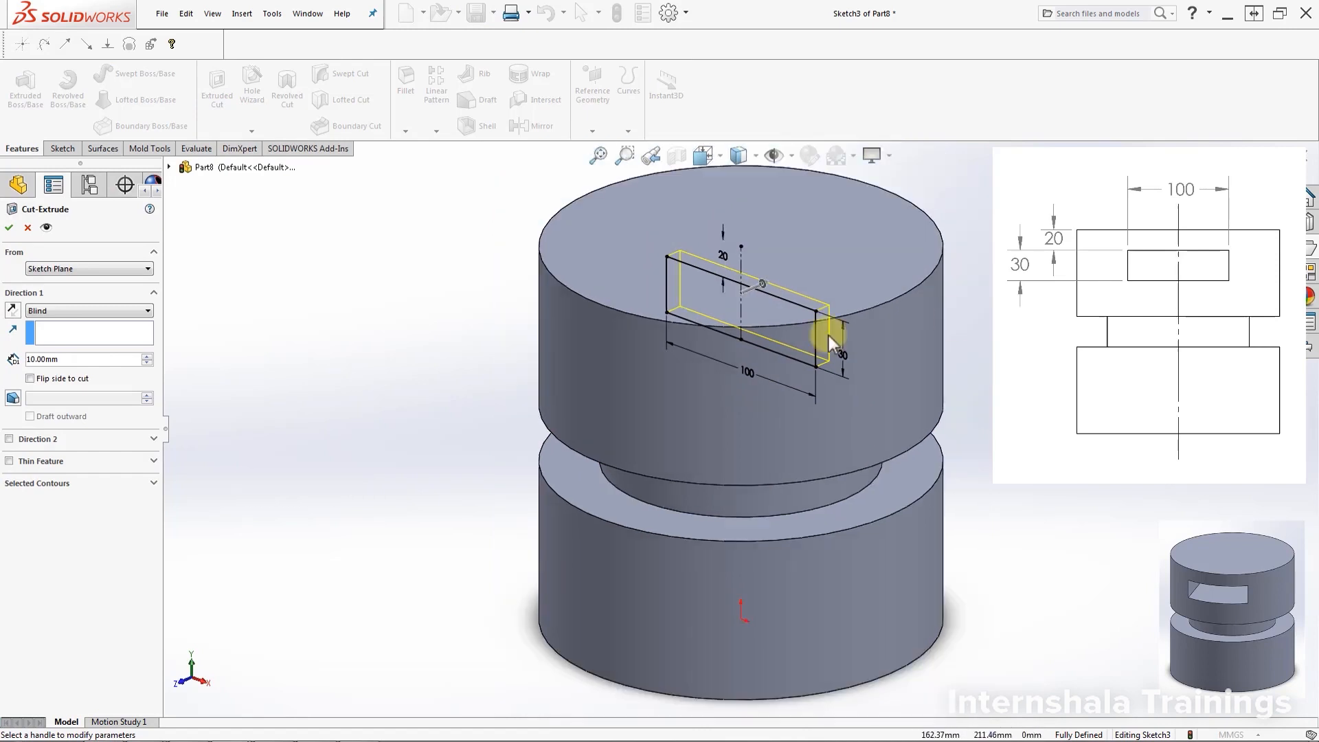
left_click(55, 311)
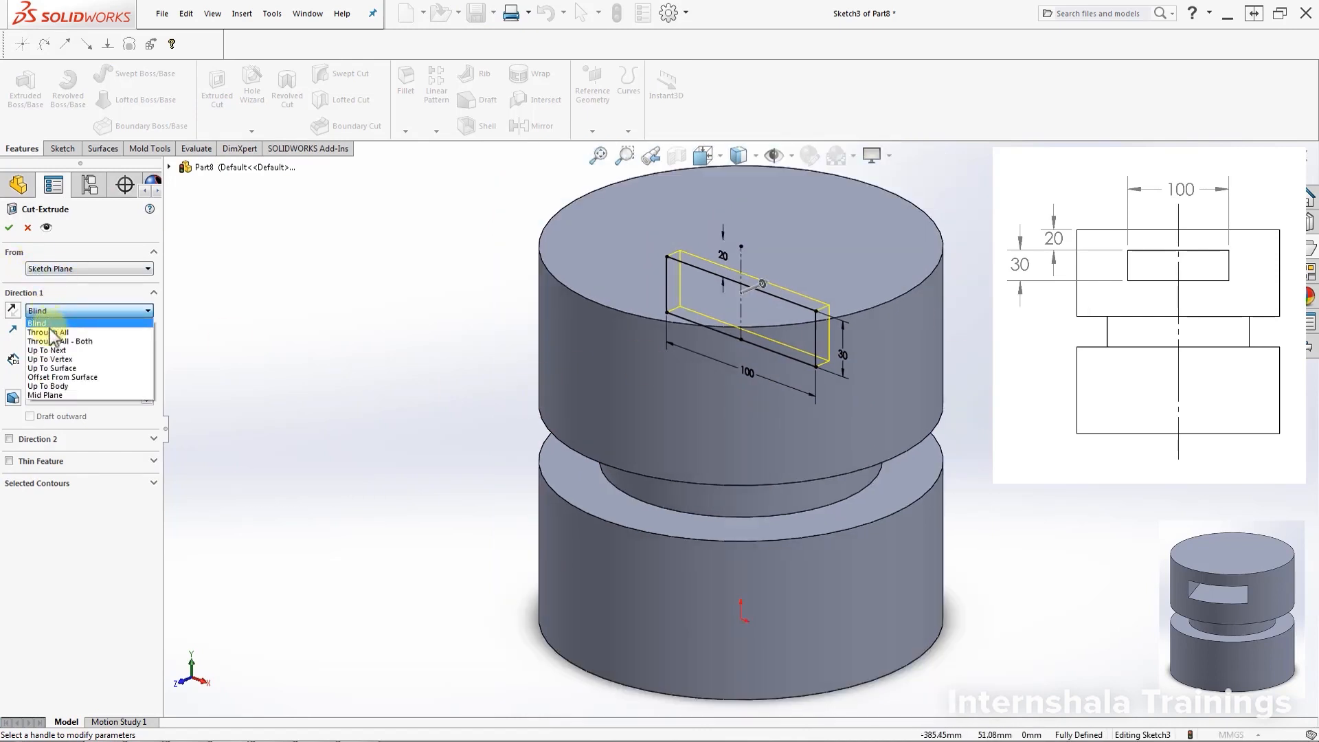
left_click(52, 328)
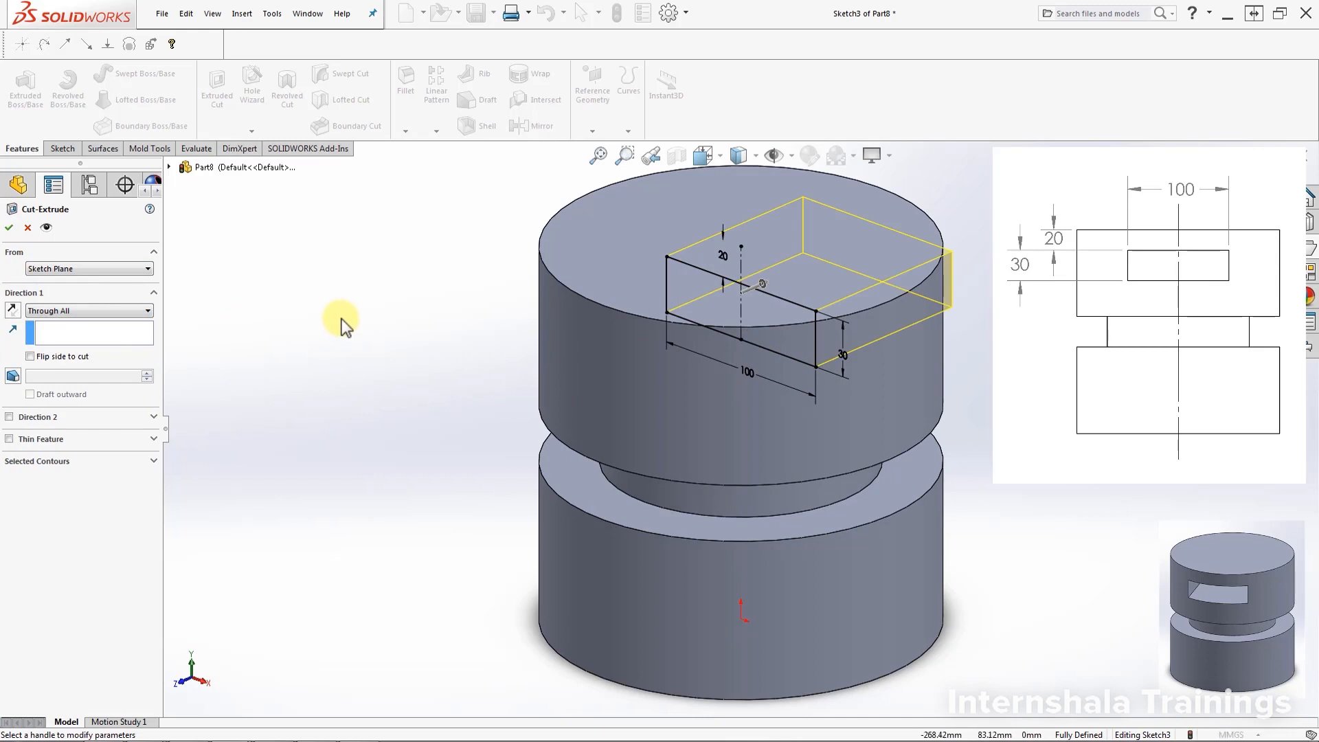
mouse_move(347, 306)
middle_mouse_down()
mouse_move(368, 324)
mouse_move(385, 299)
middle_mouse_up()
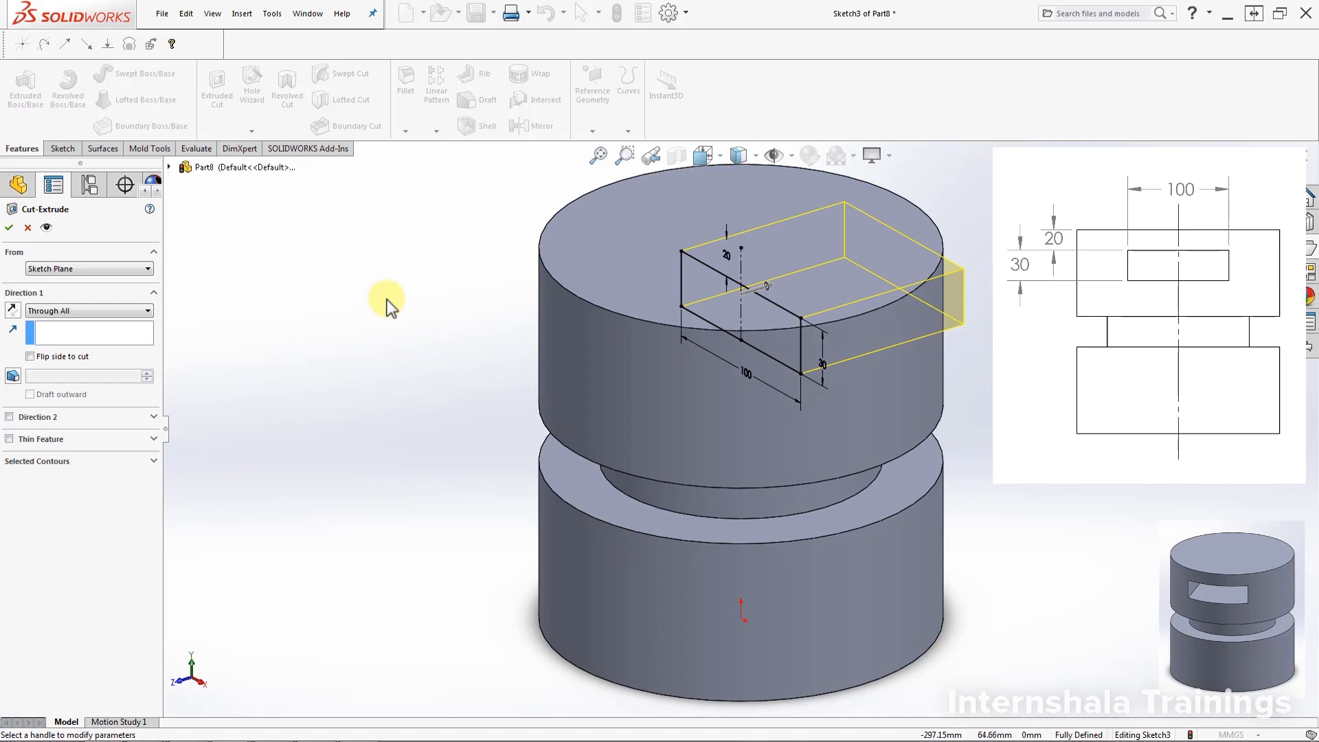
left_click(130, 312)
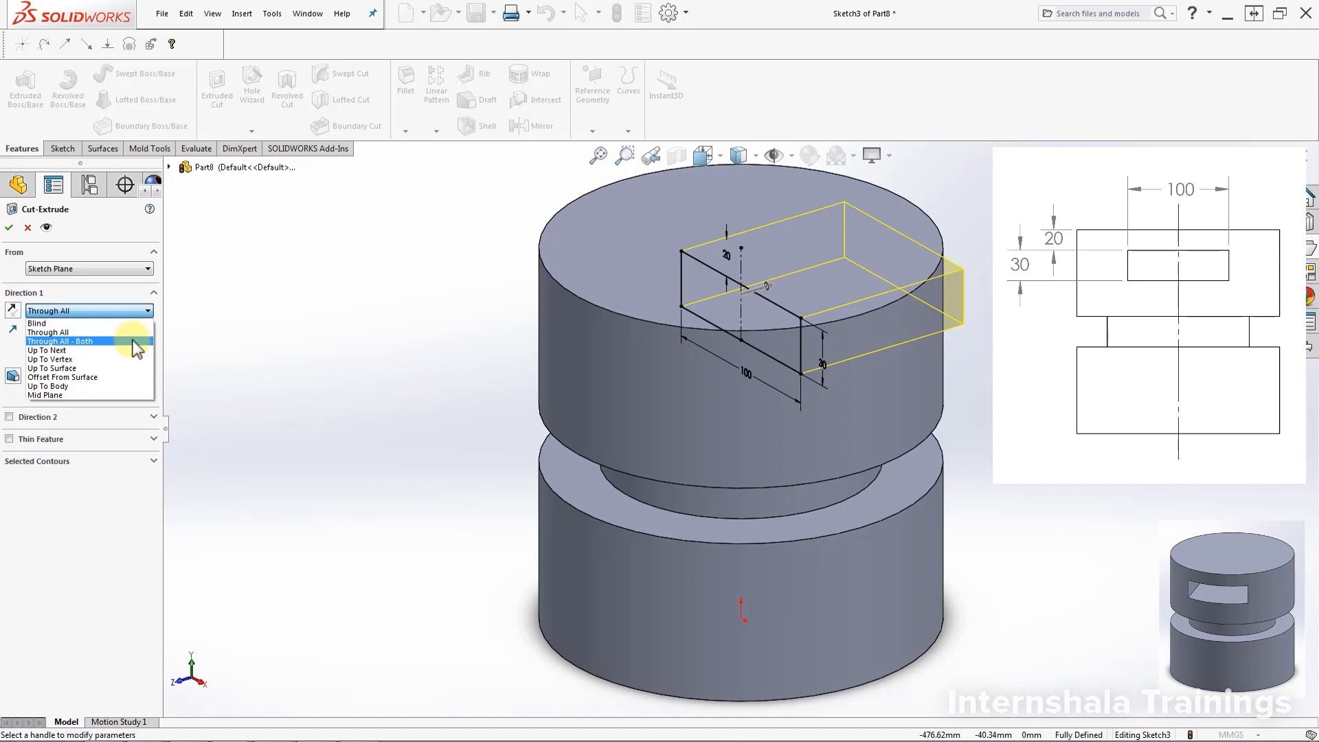
left_click(133, 340)
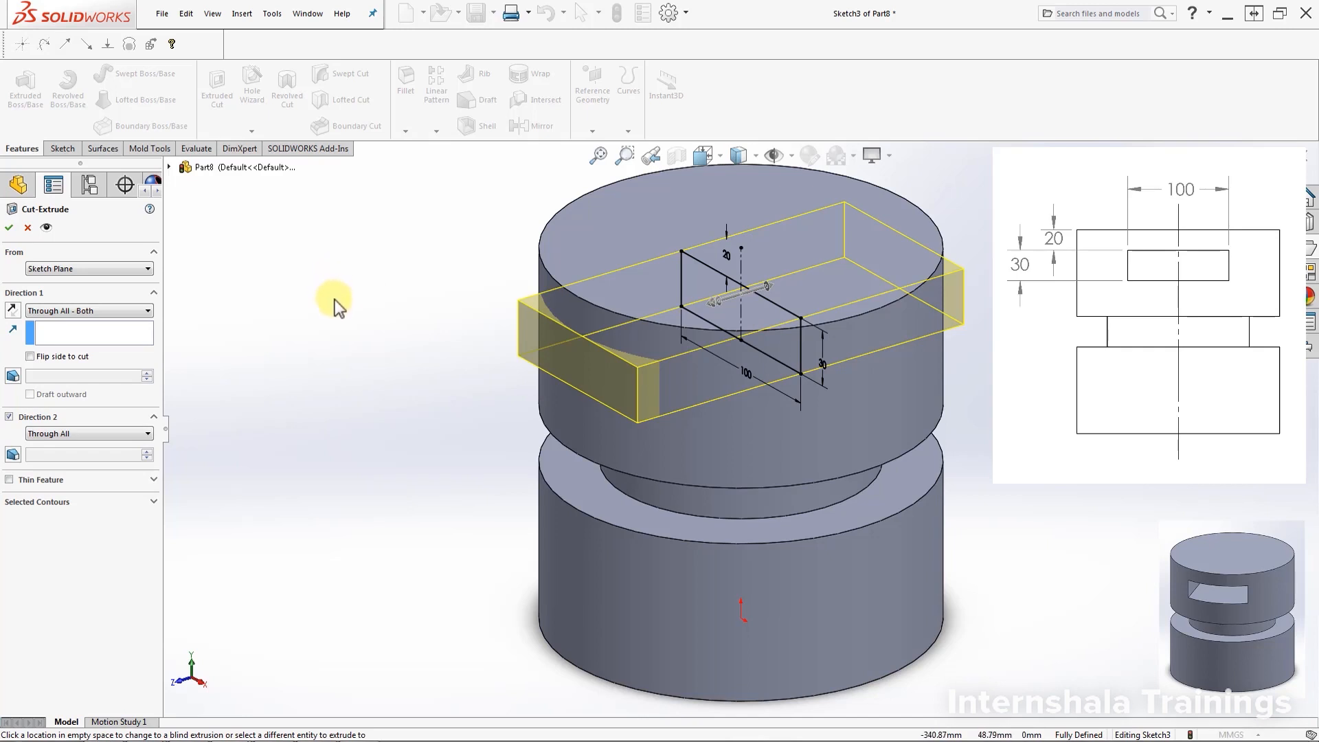
left_click(9, 227)
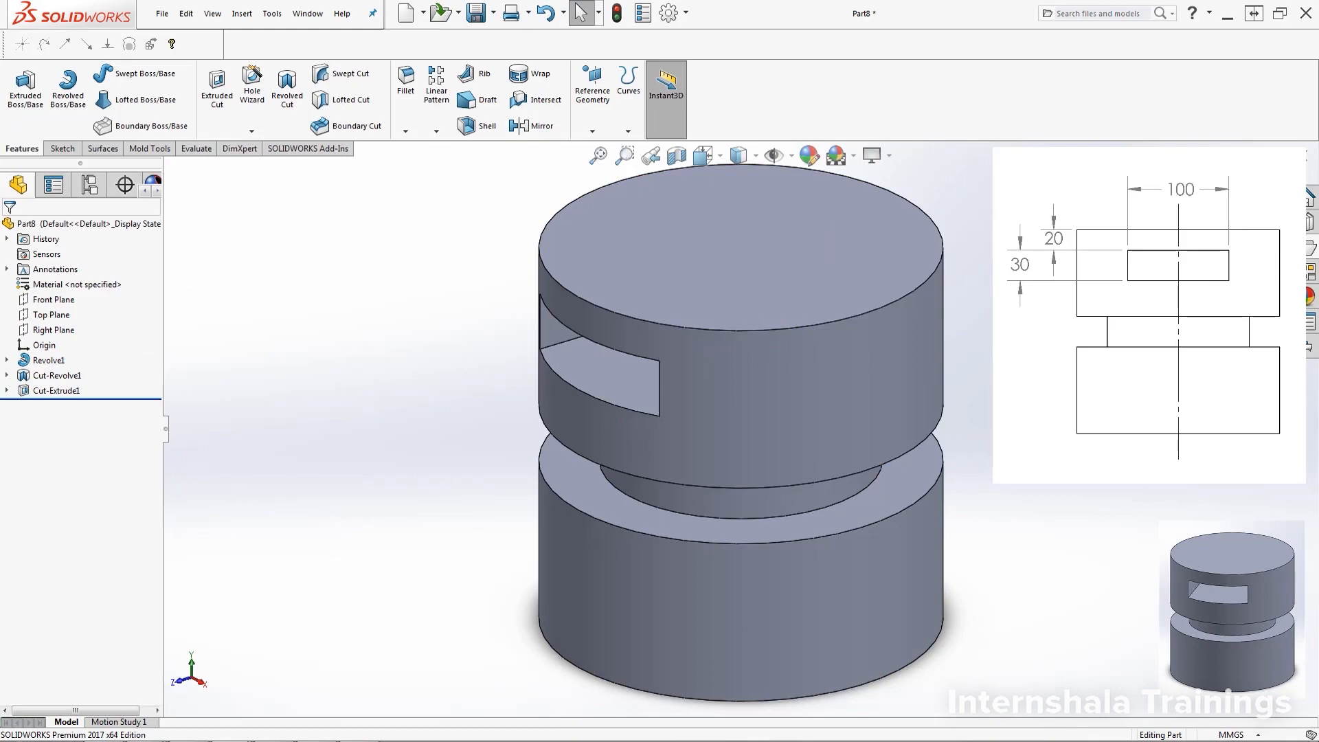
key("Left")
key("Left")
key("Left")
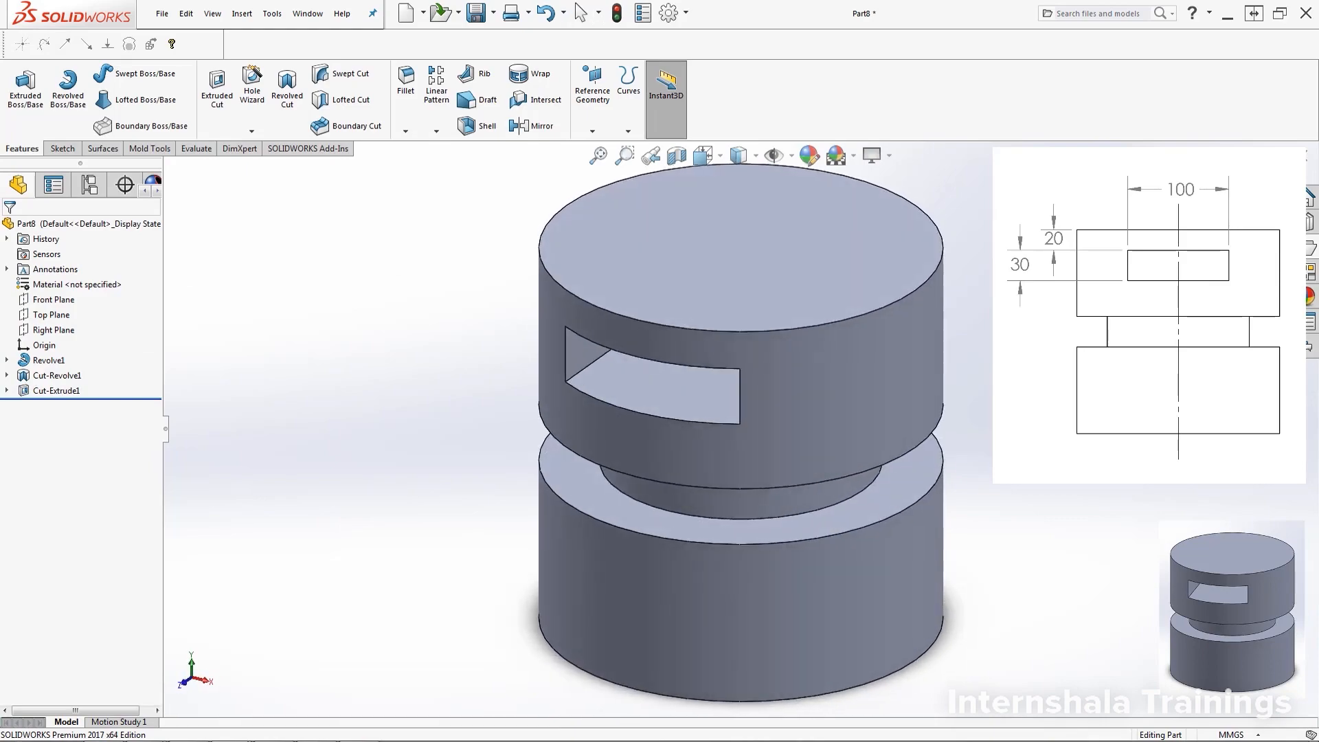